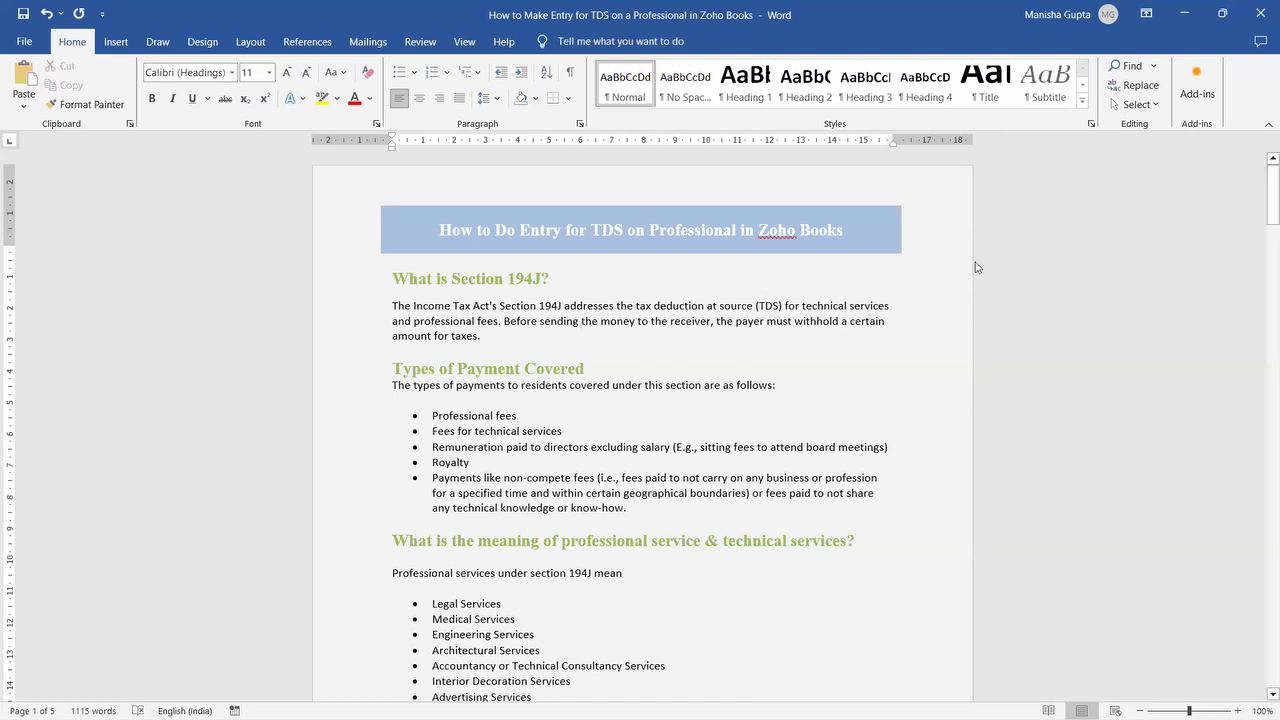
# - Insert a page break so 'Threshold limit for Deducting Tax' starts on page 2
pyautogui.scroll(-2, 1259, 211)
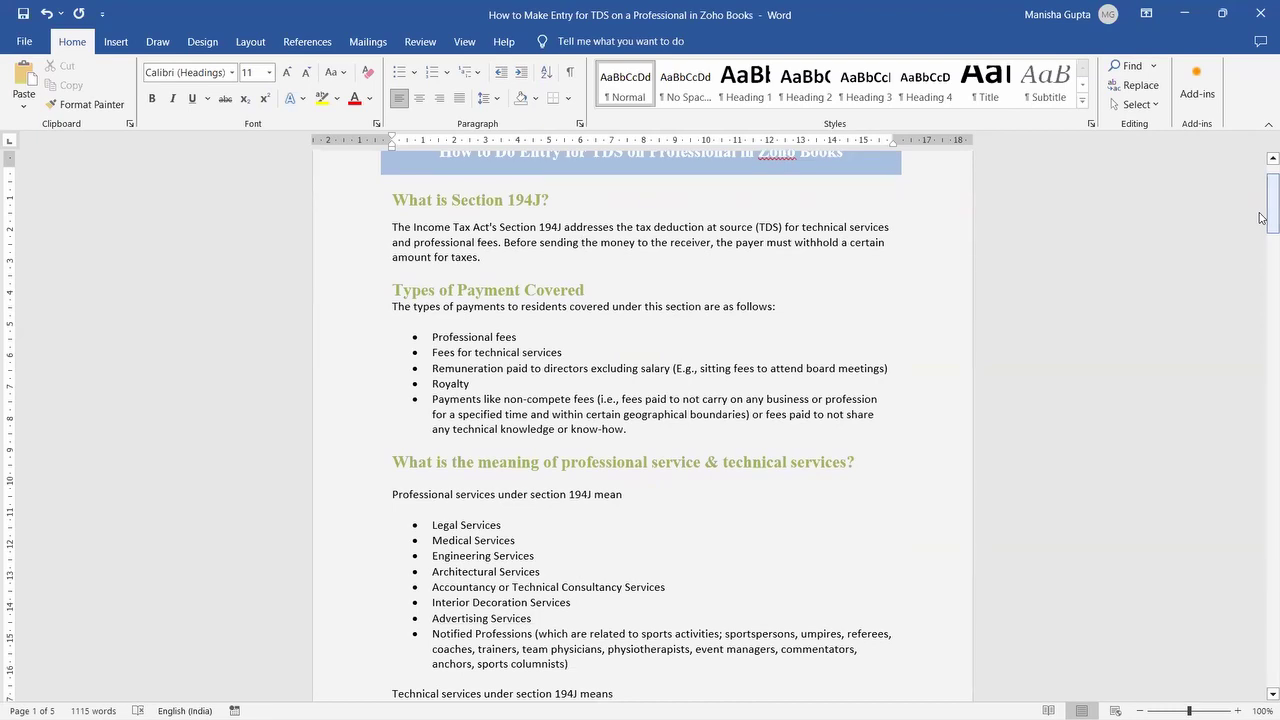
pyautogui.scroll(-4, 1259, 225)
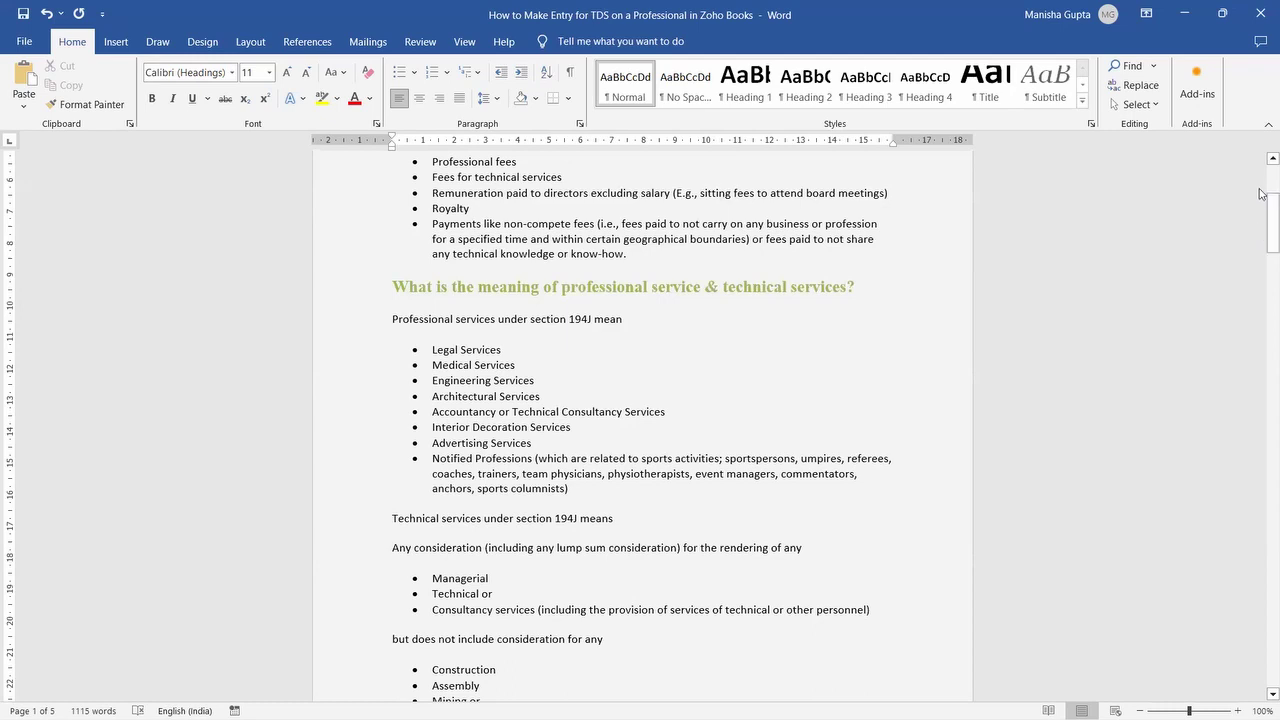
pyautogui.moveTo(1261, 212); pyautogui.dragTo(1261, 232)
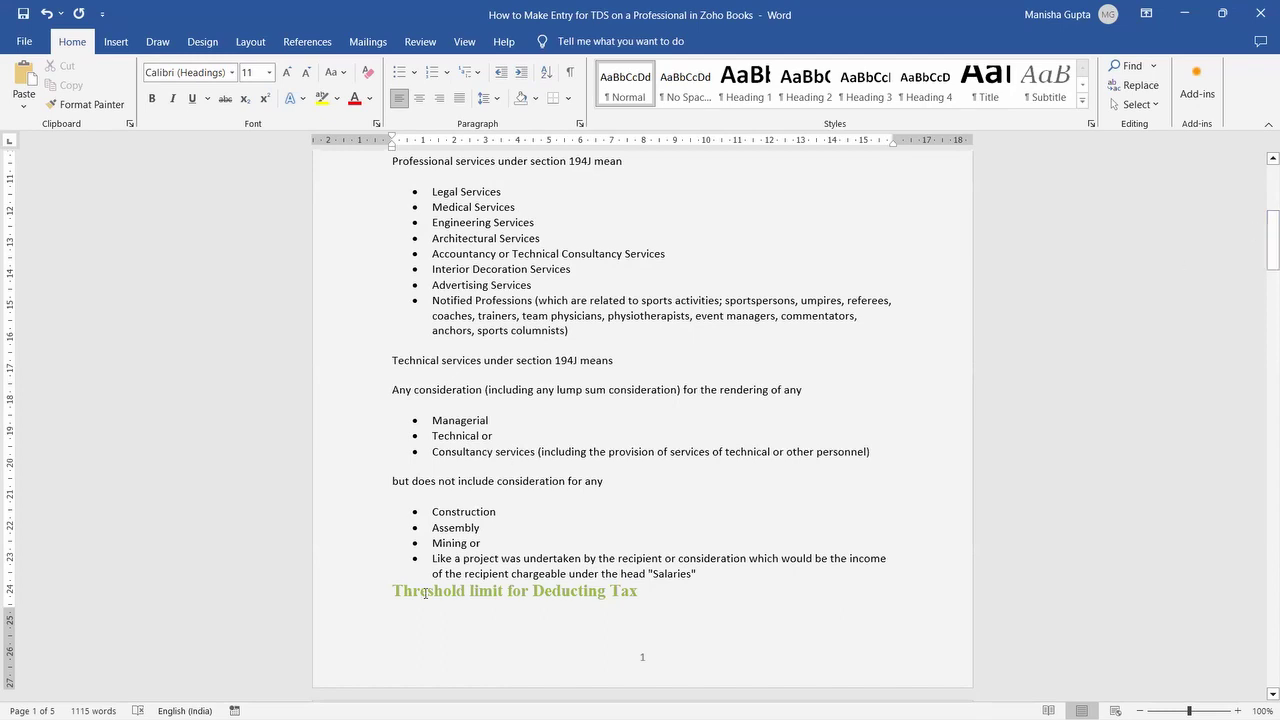
pyautogui.click(386, 592)
pyautogui.write('How to Do Entry for TDS on Professional in Zoho Books')
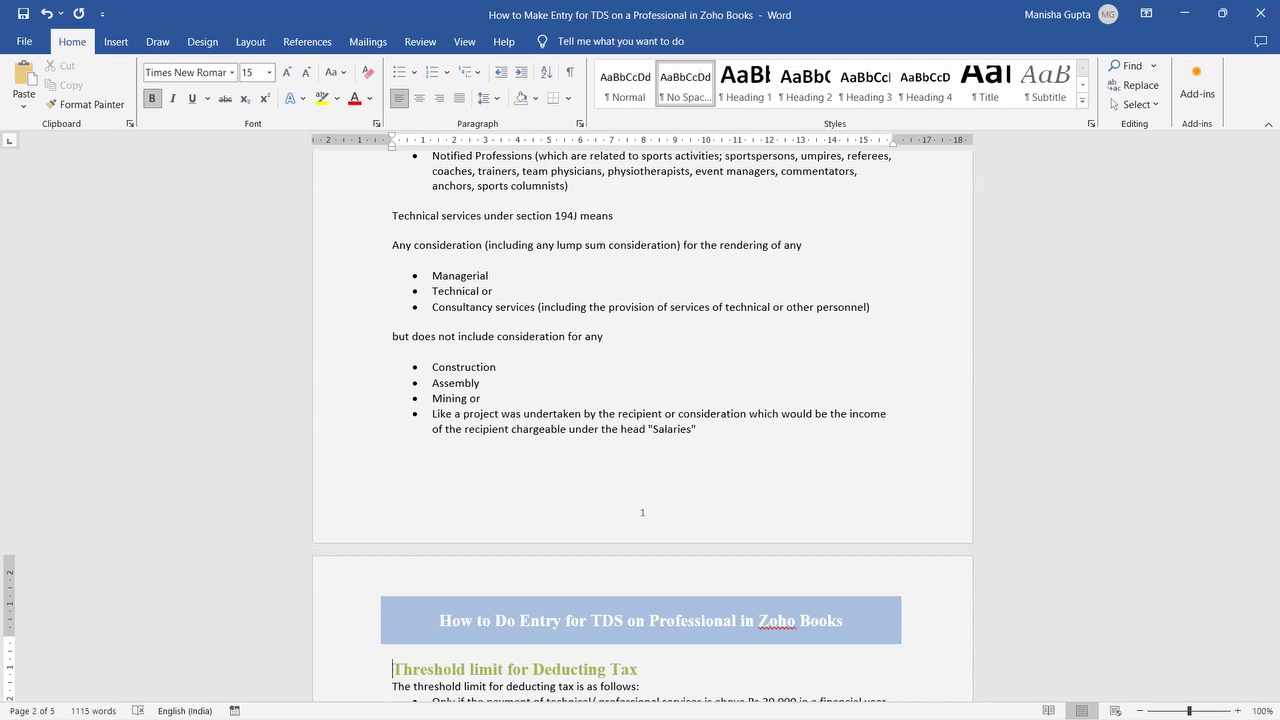
pyautogui.click(392, 669)
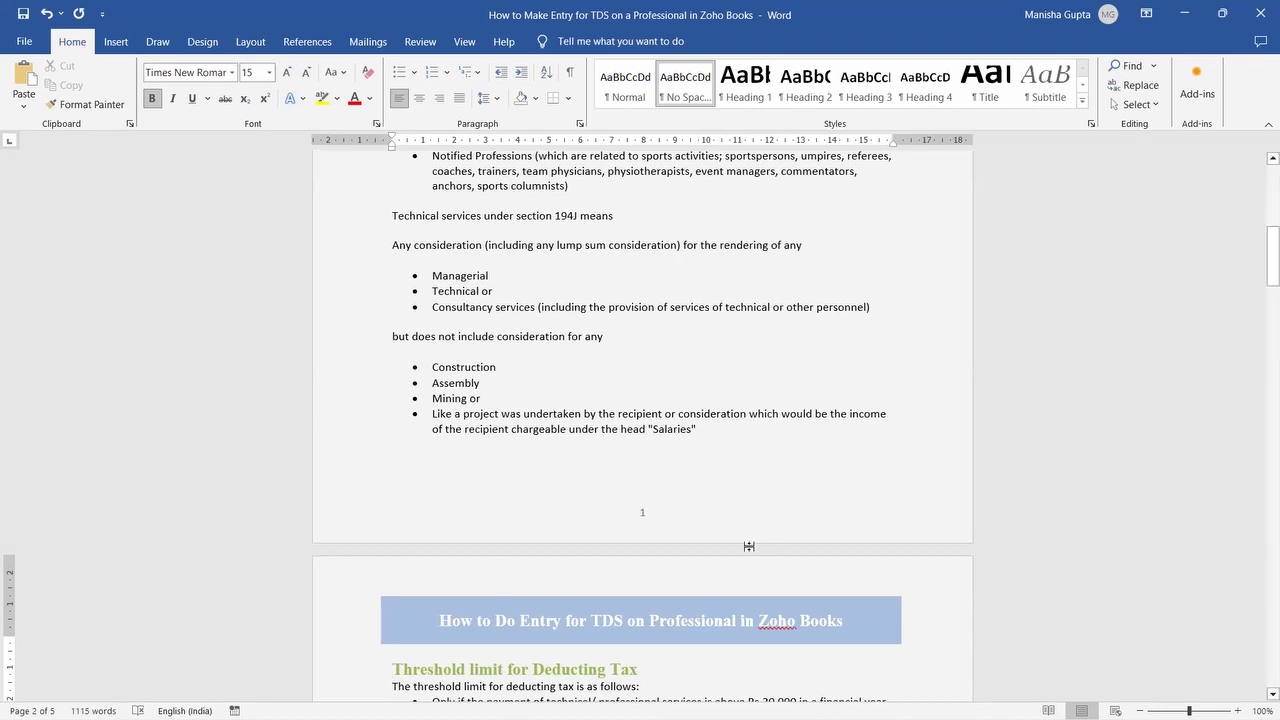
pyautogui.scroll(-8, 1258, 300)
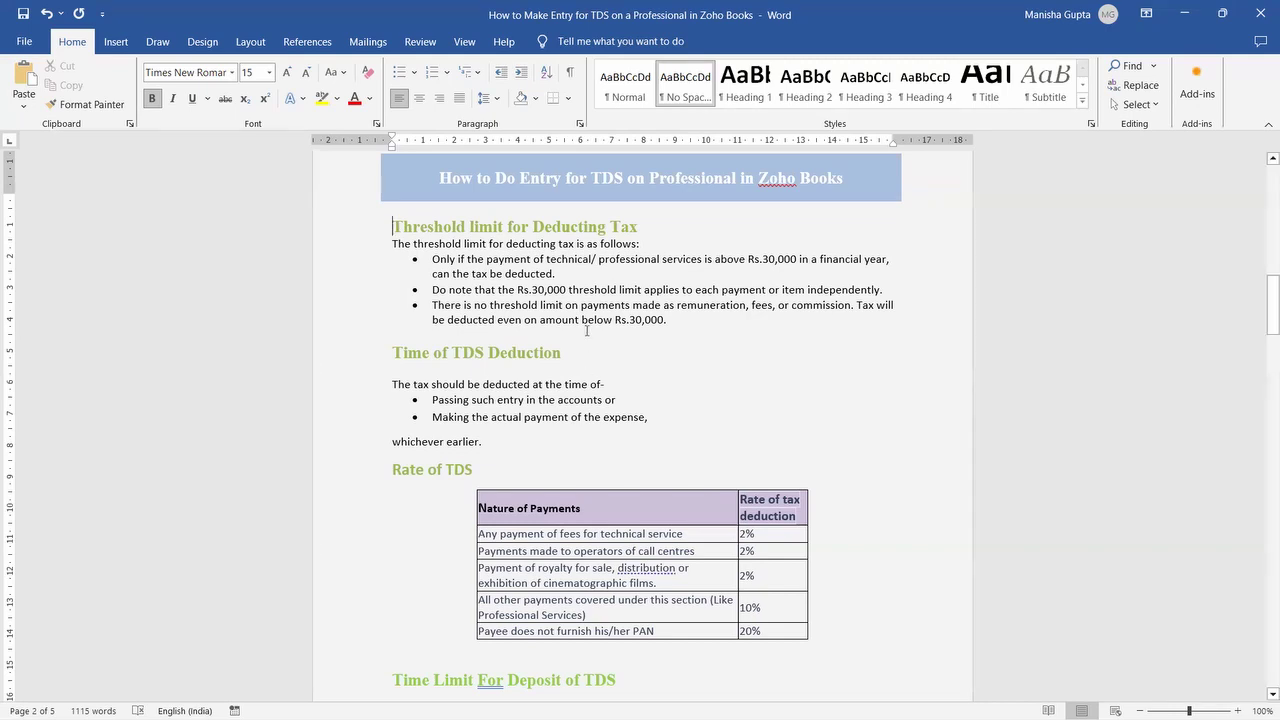
pyautogui.click(666, 220)
# - Add an empty line below the 'Threshold limit for Deducting Tax' heading
pyautogui.press('Return')
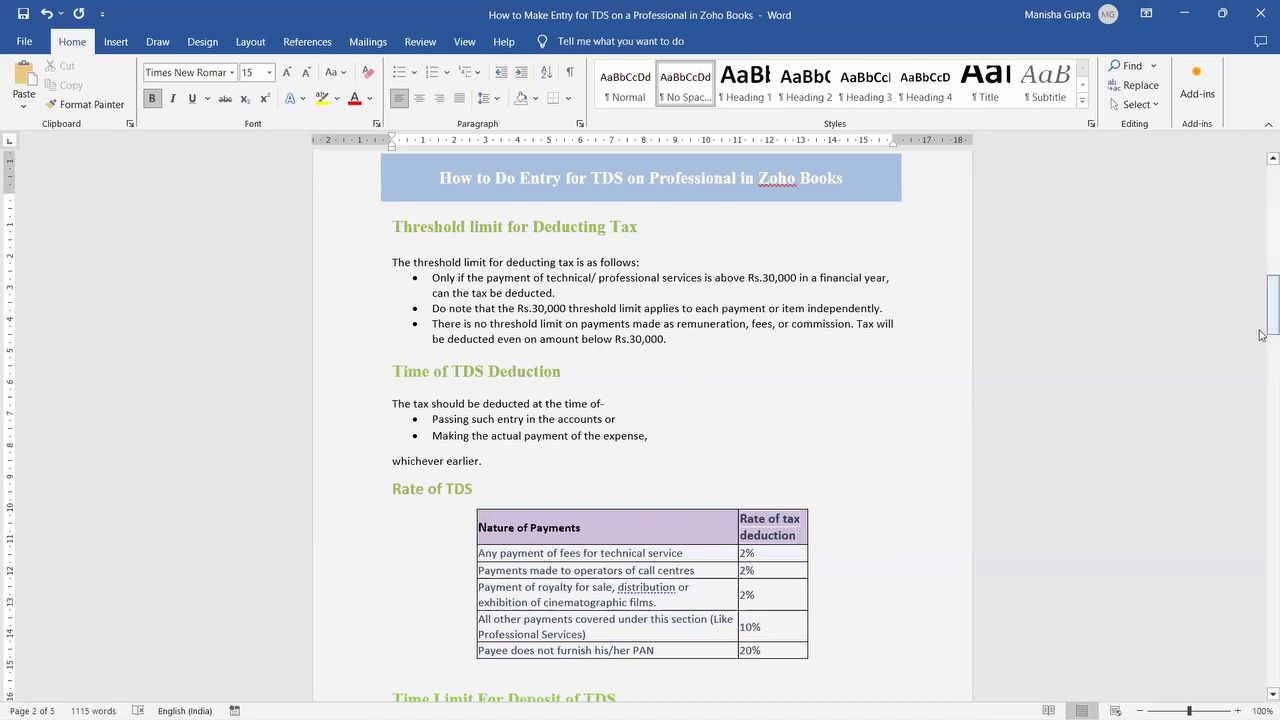
pyautogui.moveTo(1260, 331); pyautogui.dragTo(1260, 340)
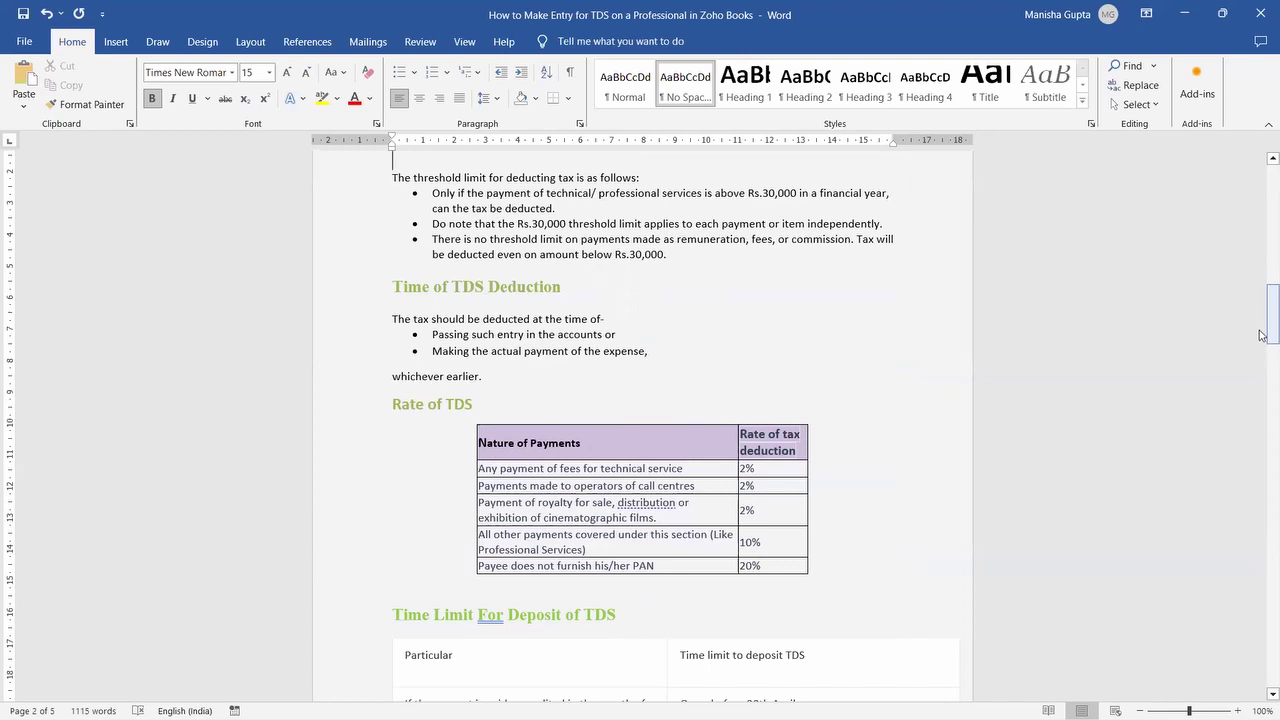
pyautogui.moveTo(1261, 322); pyautogui.dragTo(1261, 340)
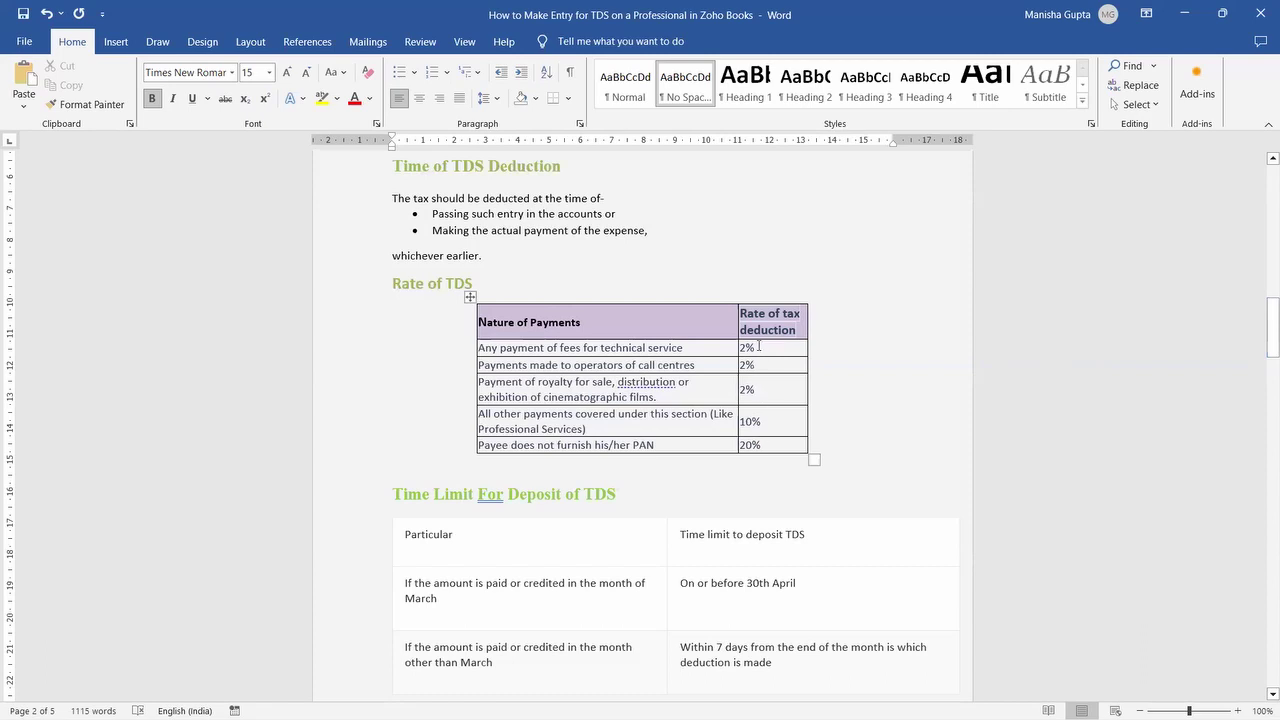
pyautogui.moveTo(750, 347); pyautogui.dragTo(761, 425)
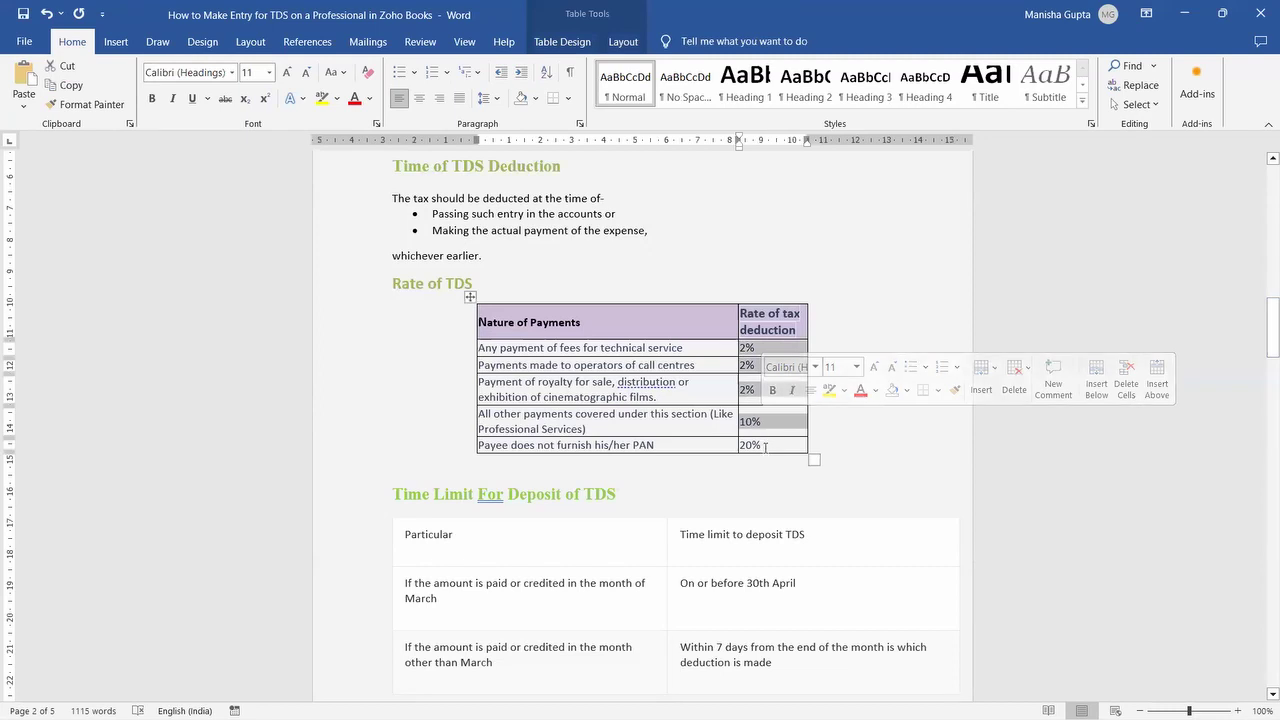
pyautogui.click(765, 447)
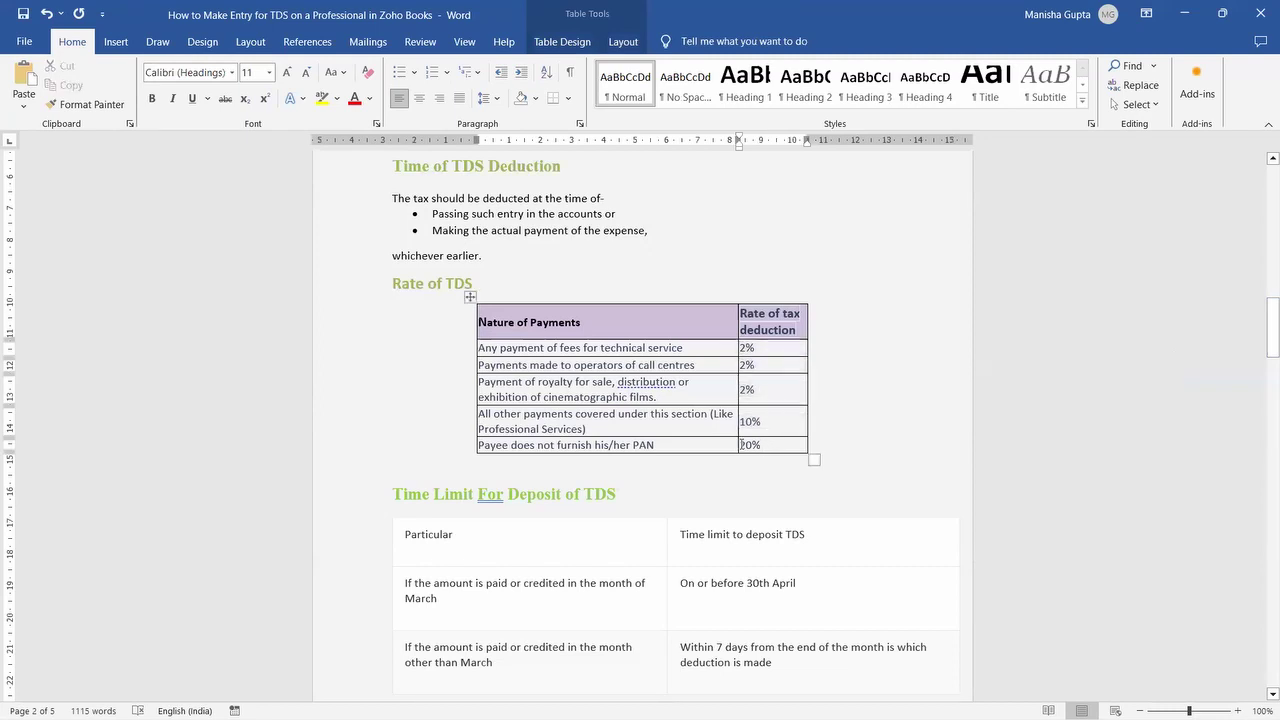
pyautogui.doubleClick(743, 448)
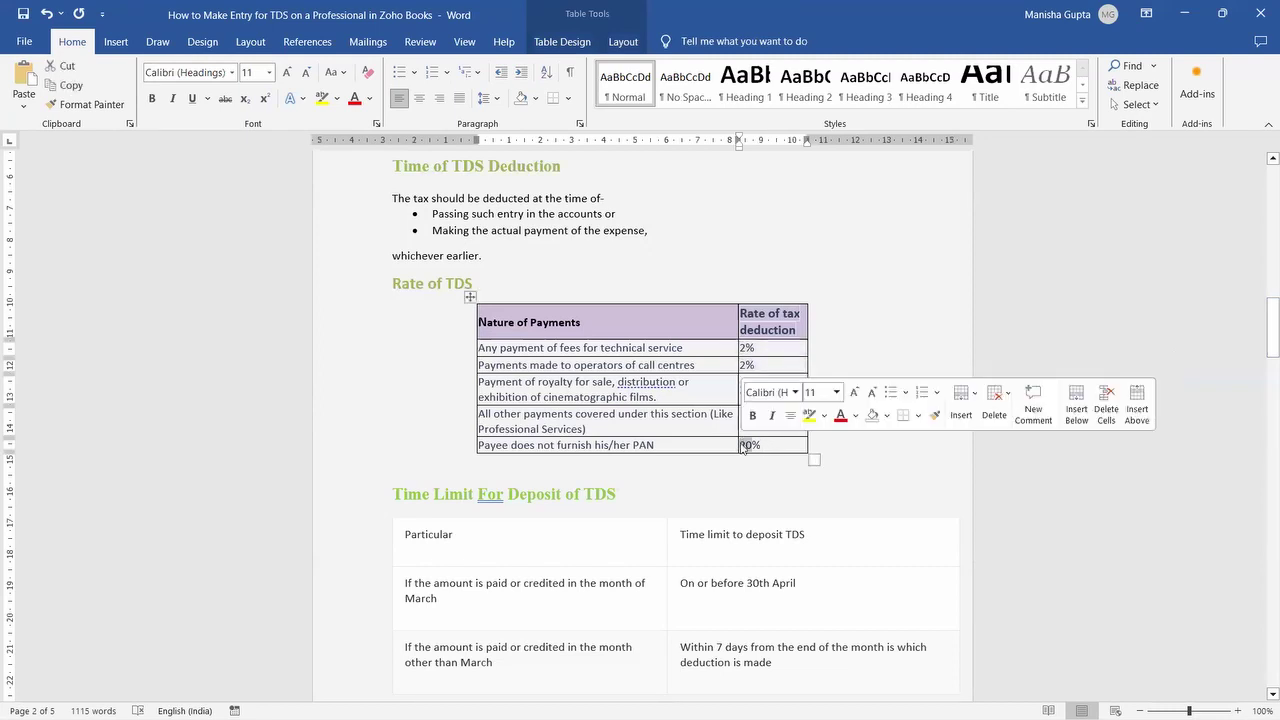
pyautogui.click(834, 448)
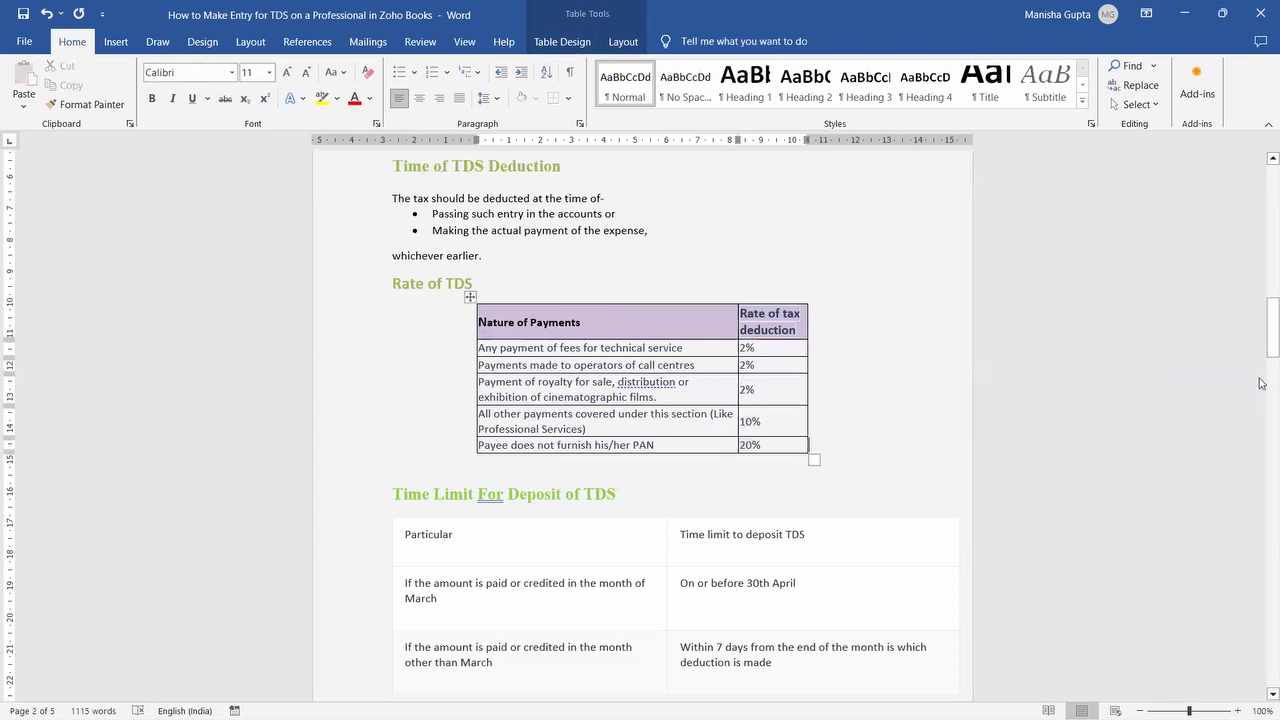
pyautogui.moveTo(1262, 340); pyautogui.dragTo(1262, 354)
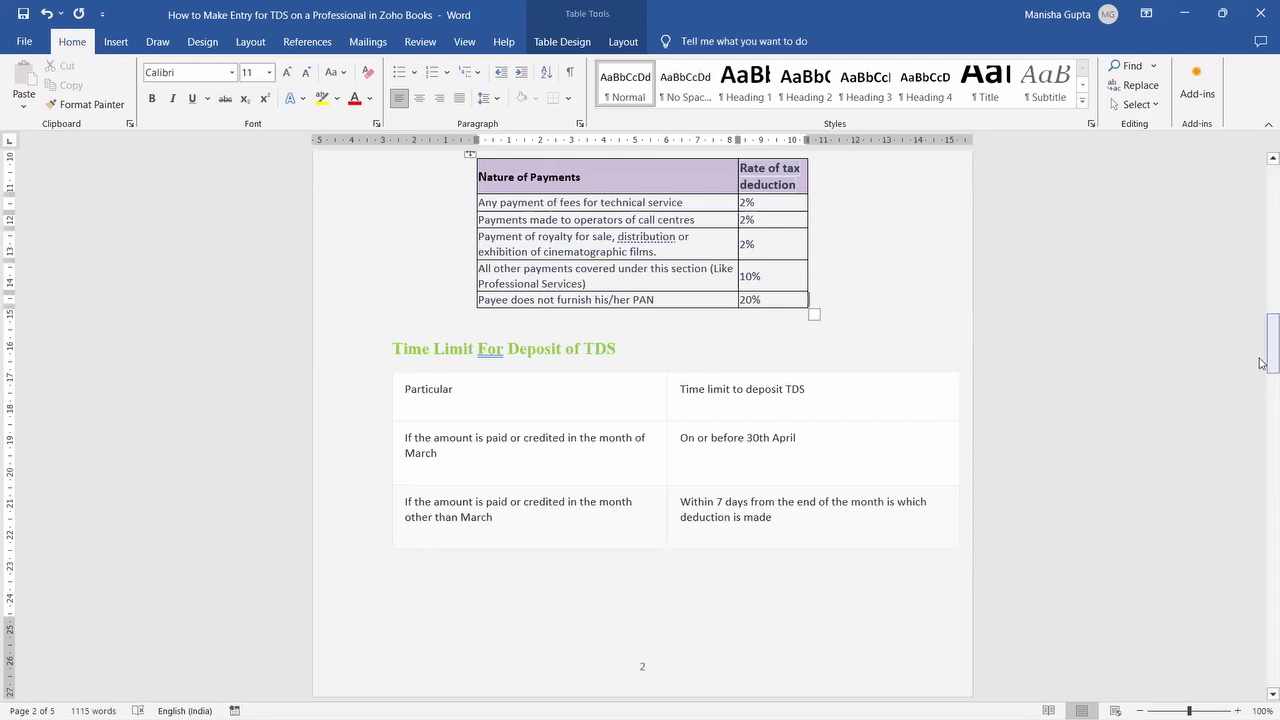
# - Scroll past the Section 194J service lists to the Threshold limit heading on page 2
pyautogui.moveTo(1272, 343); pyautogui.dragTo(1272, 195)
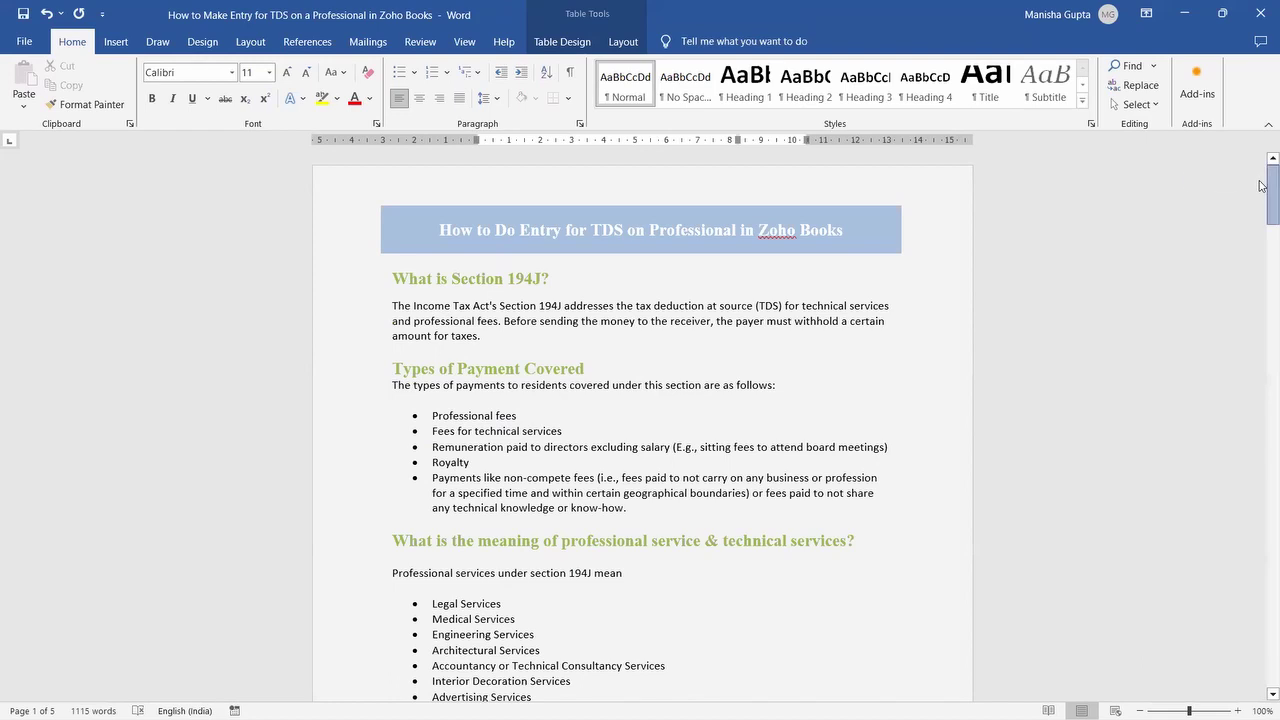
pyautogui.moveTo(1260, 186); pyautogui.dragTo(1261, 191)
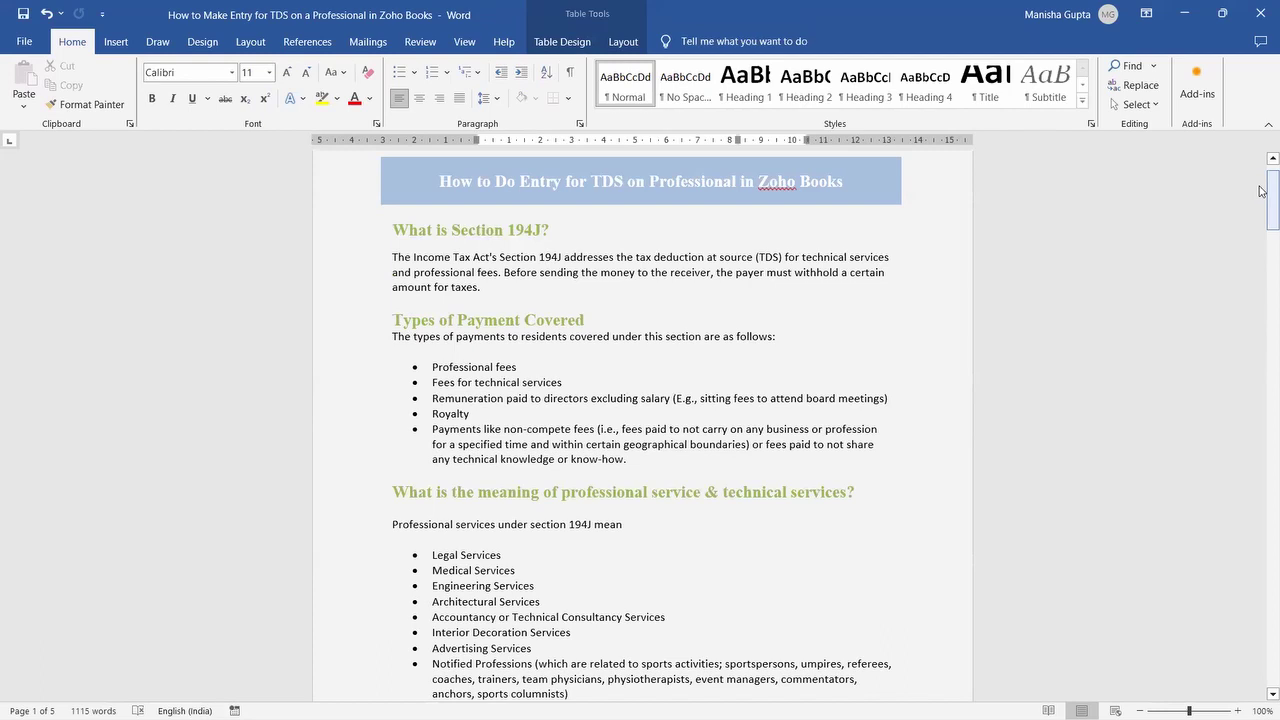
pyautogui.moveTo(1262, 192); pyautogui.dragTo(1261, 200)
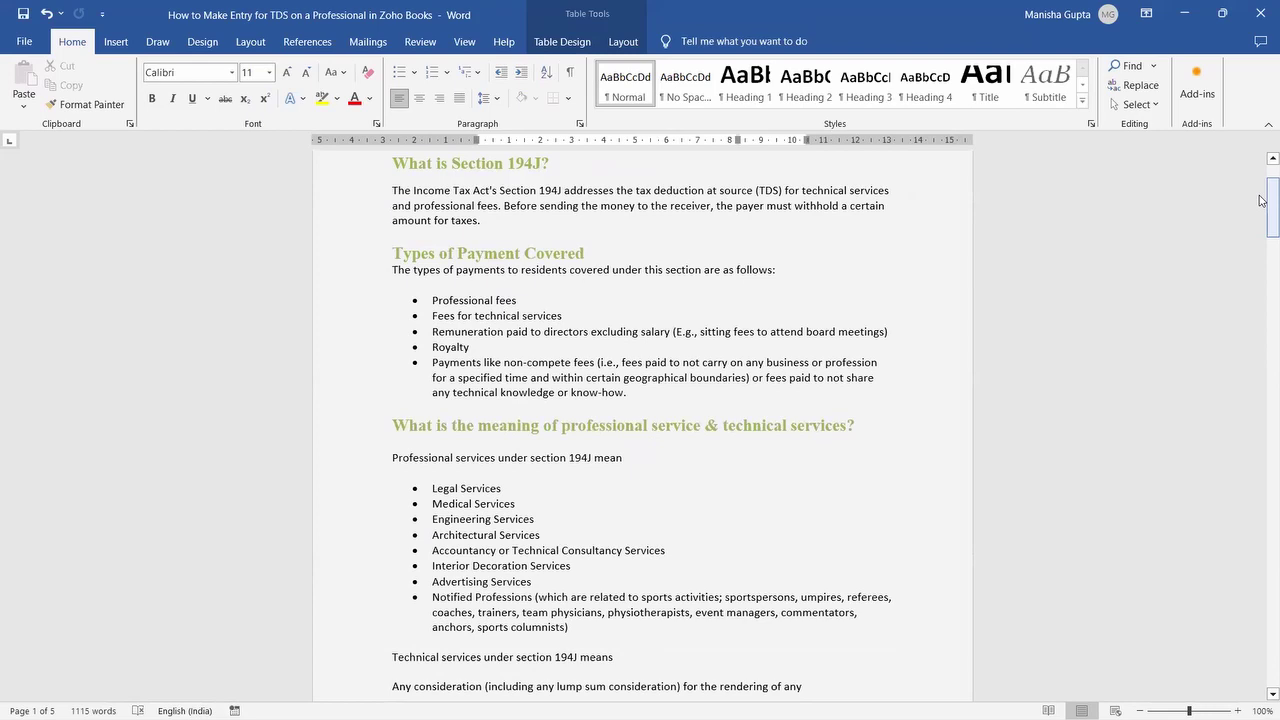
pyautogui.scroll(-1, 1260, 203)
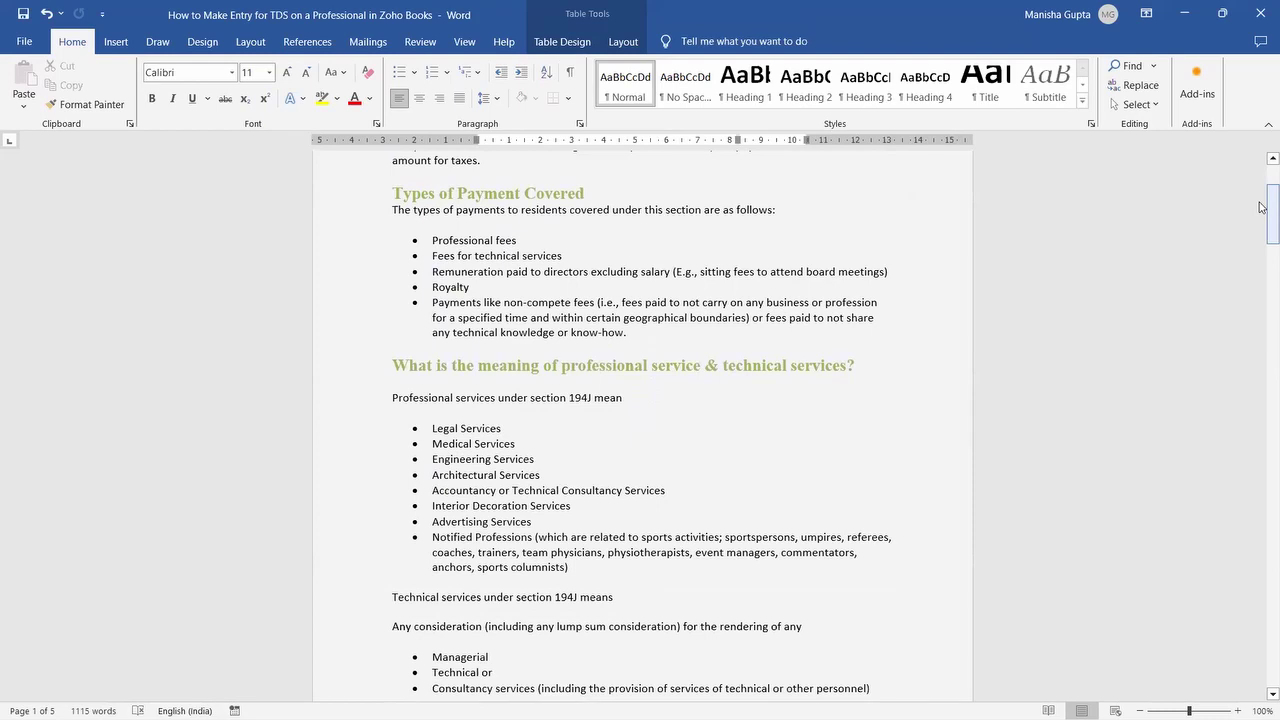
pyautogui.moveTo(1260, 207); pyautogui.dragTo(1262, 290)
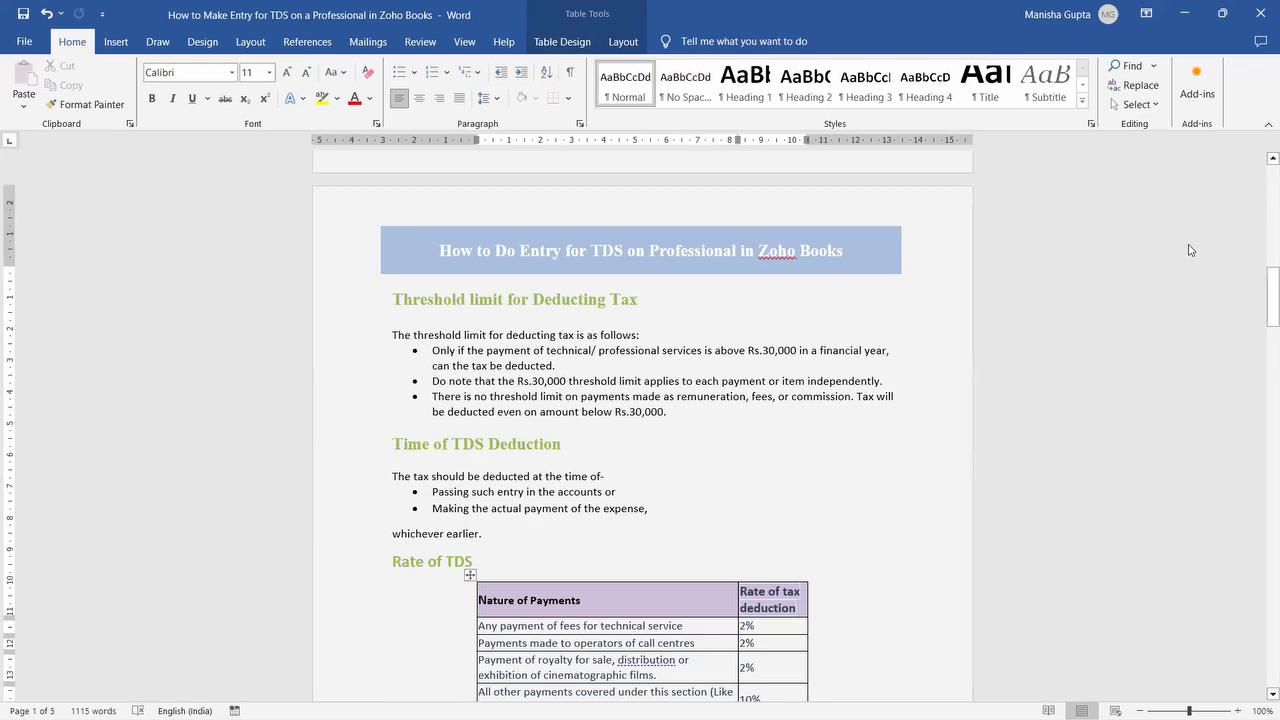
# - Scroll through the Rate of TDS and deposit time-limit tables, then switch to Zoho Books
pyautogui.moveTo(1262, 320); pyautogui.dragTo(1262, 336)
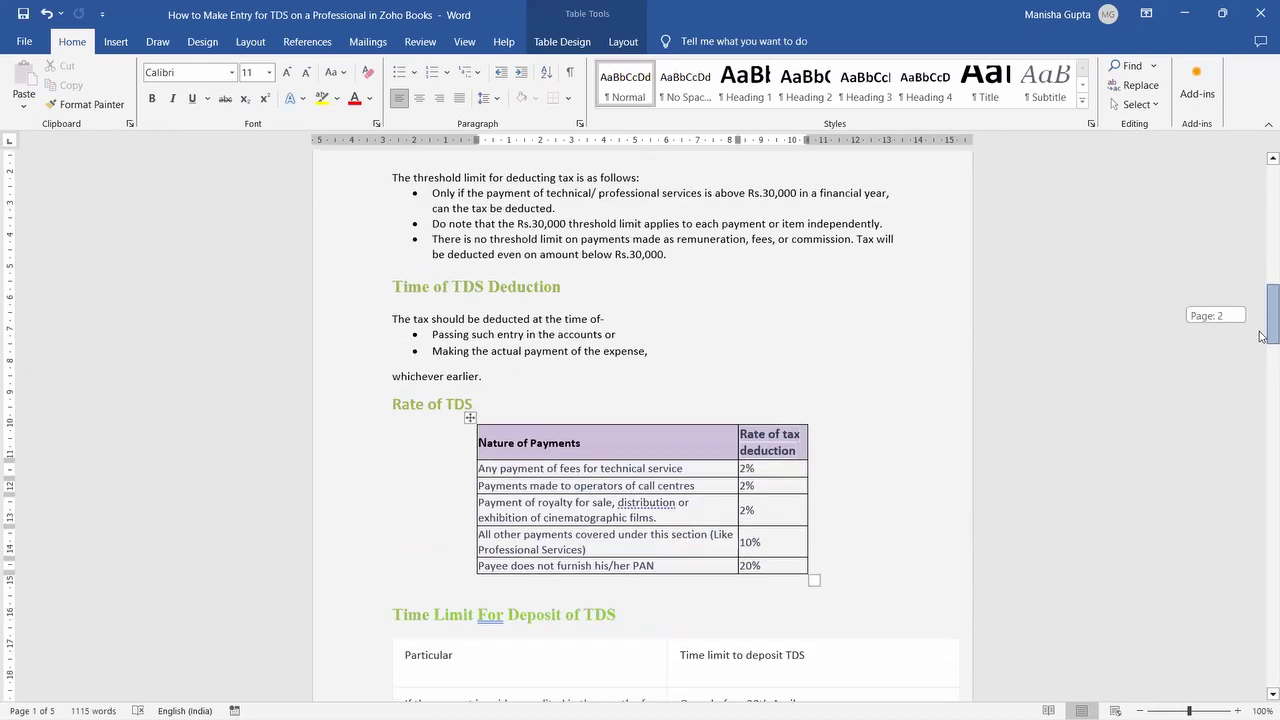
pyautogui.click(896, 362)
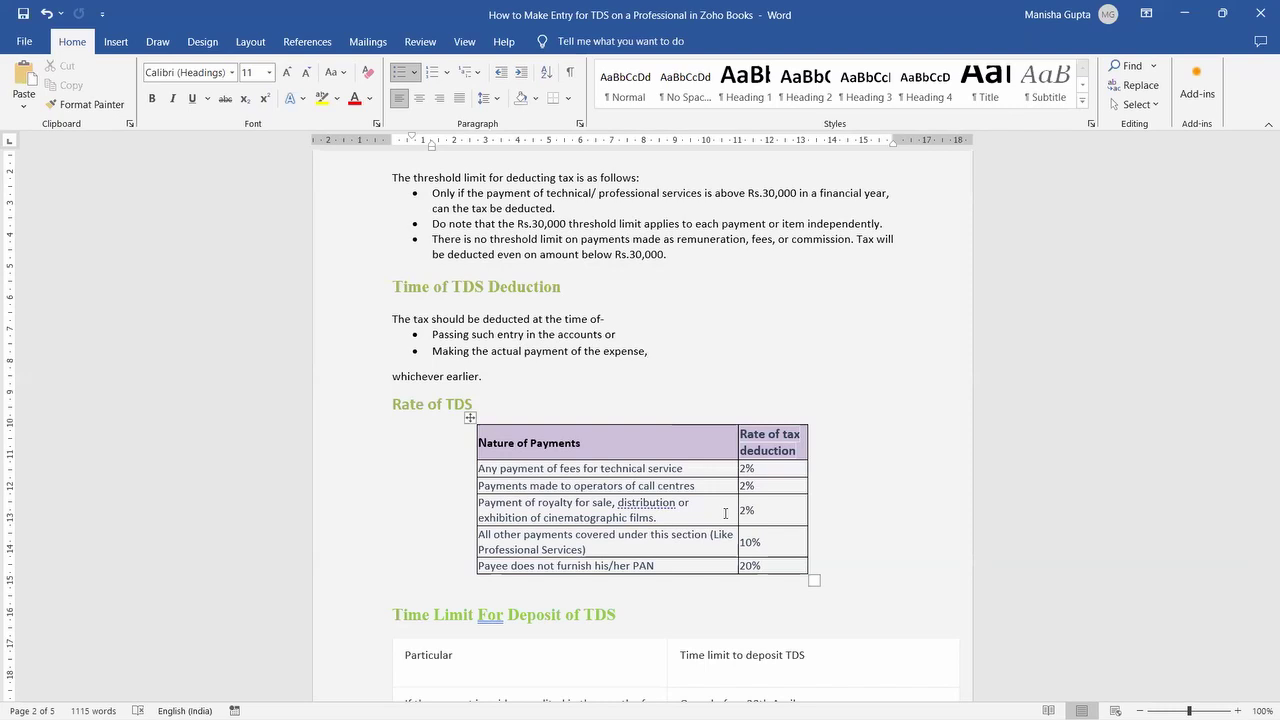
pyautogui.moveTo(1268, 334); pyautogui.dragTo(1262, 363)
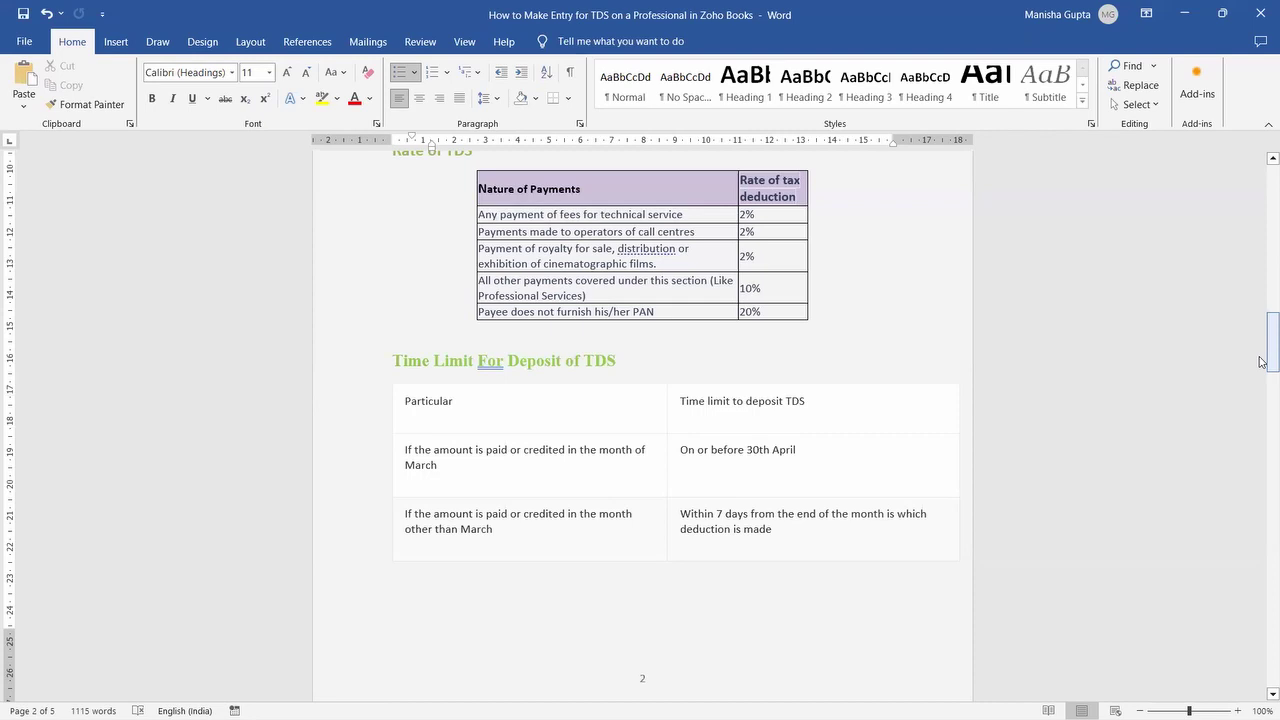
pyautogui.hotkey('alt', 'Tab')
pyautogui.hotkey('alt', 'Tab')
pyautogui.hotkey('alt', 'Tab')
pyautogui.hotkey('alt', 'Tab')
pyautogui.hotkey('alt', 'Tab')
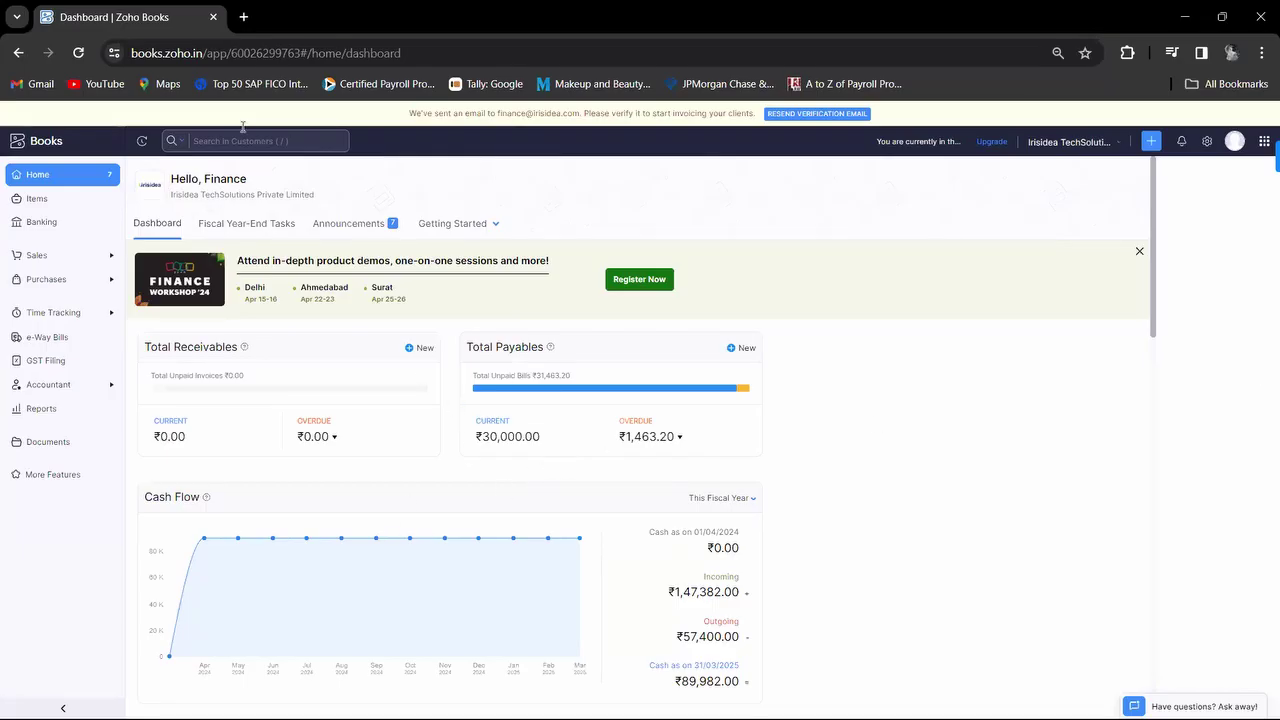
# - Open a blank New Bill form from Purchases › Bills
pyautogui.click(55, 283)
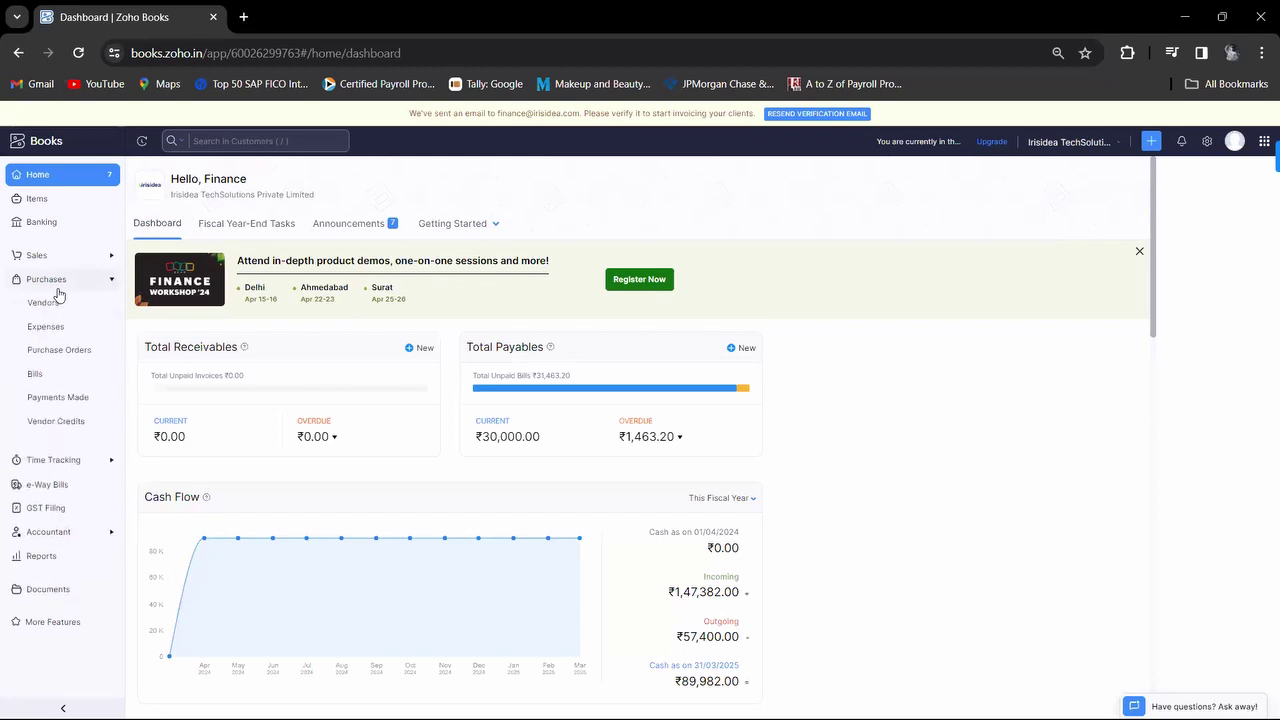
pyautogui.click(48, 373)
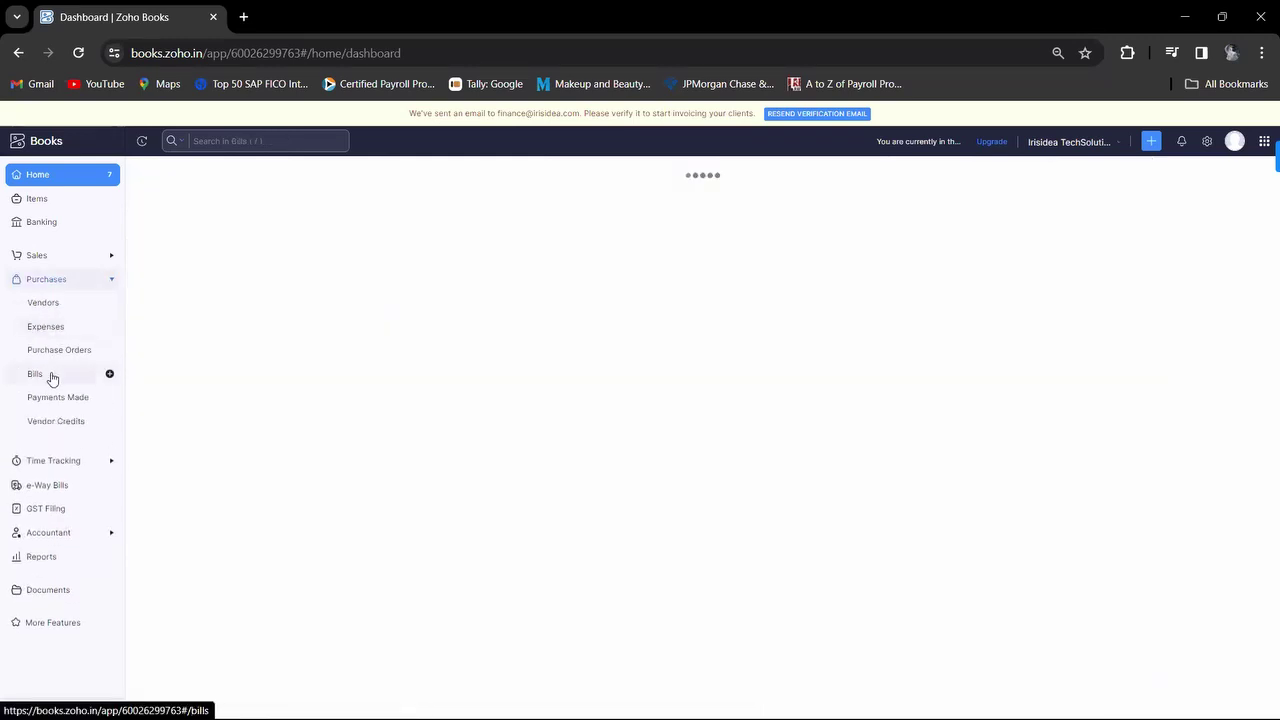
pyautogui.click(1140, 178)
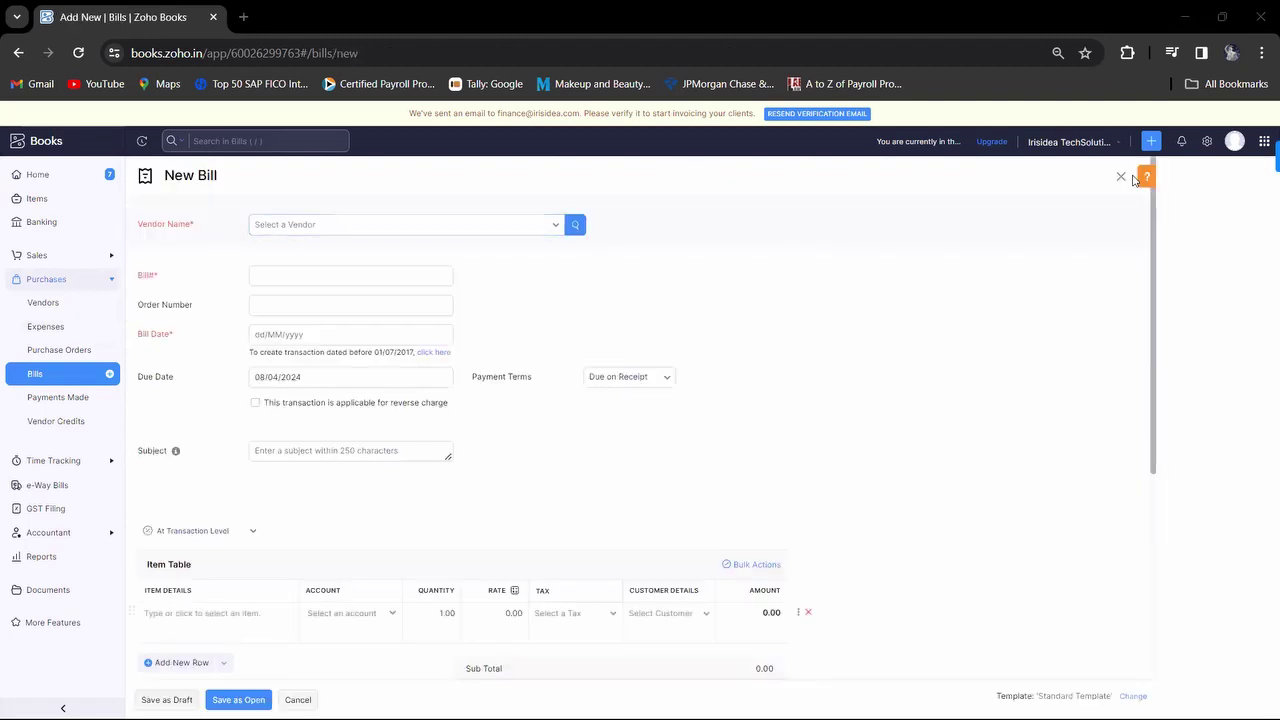
pyautogui.hotkey('alt', 'Tab')
pyautogui.hotkey('alt', 'Tab')
pyautogui.hotkey('alt', 'Tab')
pyautogui.hotkey('alt', 'Tab')
pyautogui.hotkey('alt', 'Tab')
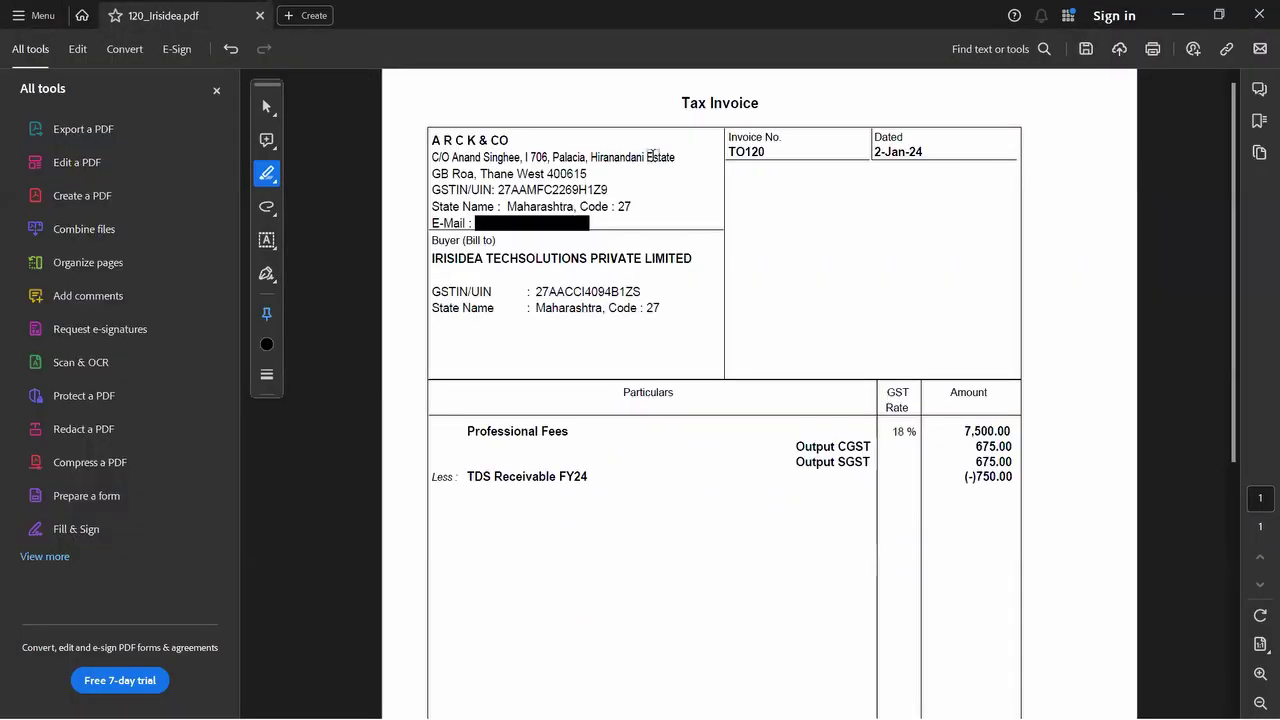
# - In Acrobat, dismiss the redaction prompts and go back to the text Select tool
pyautogui.moveTo(524, 138)
pyautogui.mouseDown()
pyautogui.moveTo(527, 157)
pyautogui.moveTo(445, 140)
pyautogui.moveTo(522, 138)
pyautogui.mouseUp()
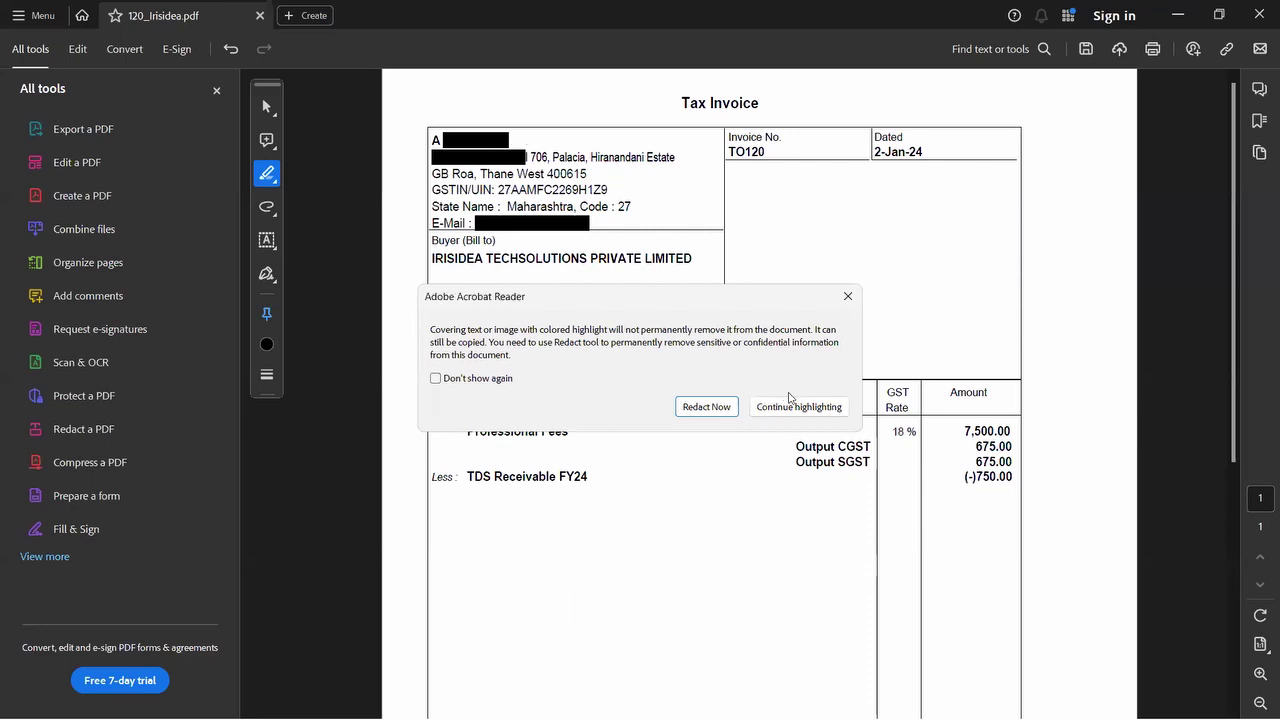
pyautogui.click(708, 408)
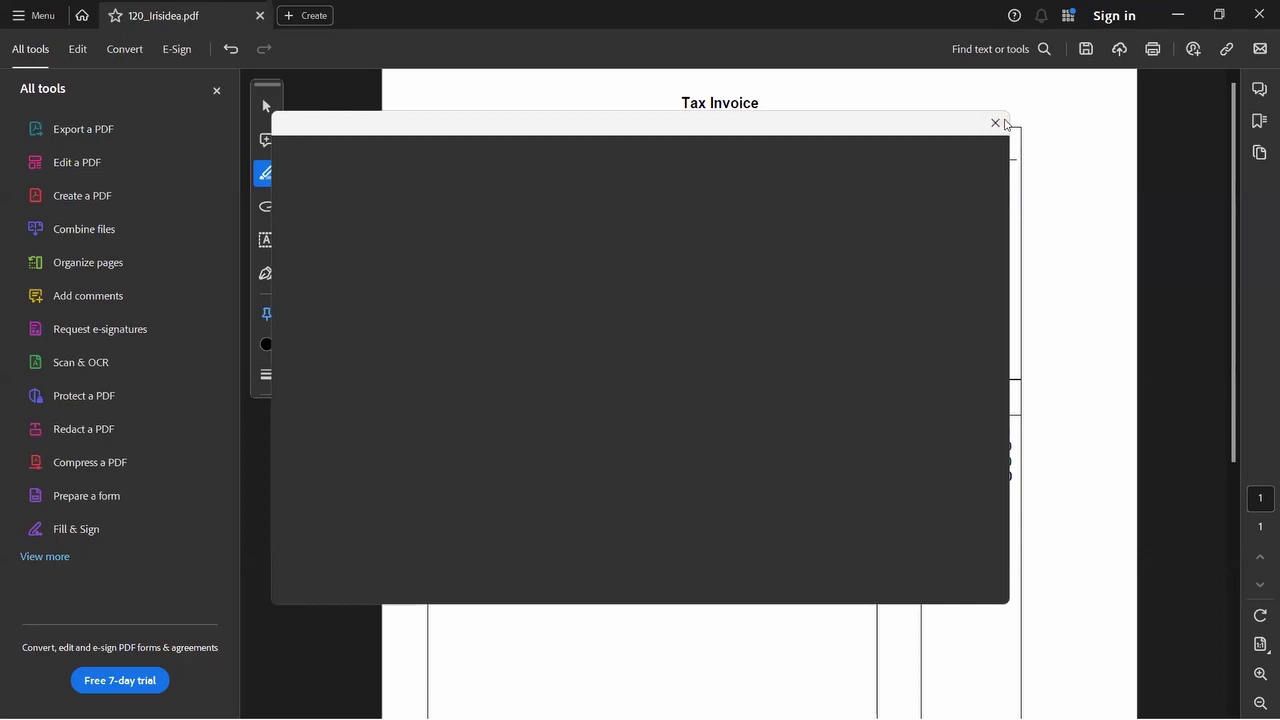
pyautogui.click(982, 126)
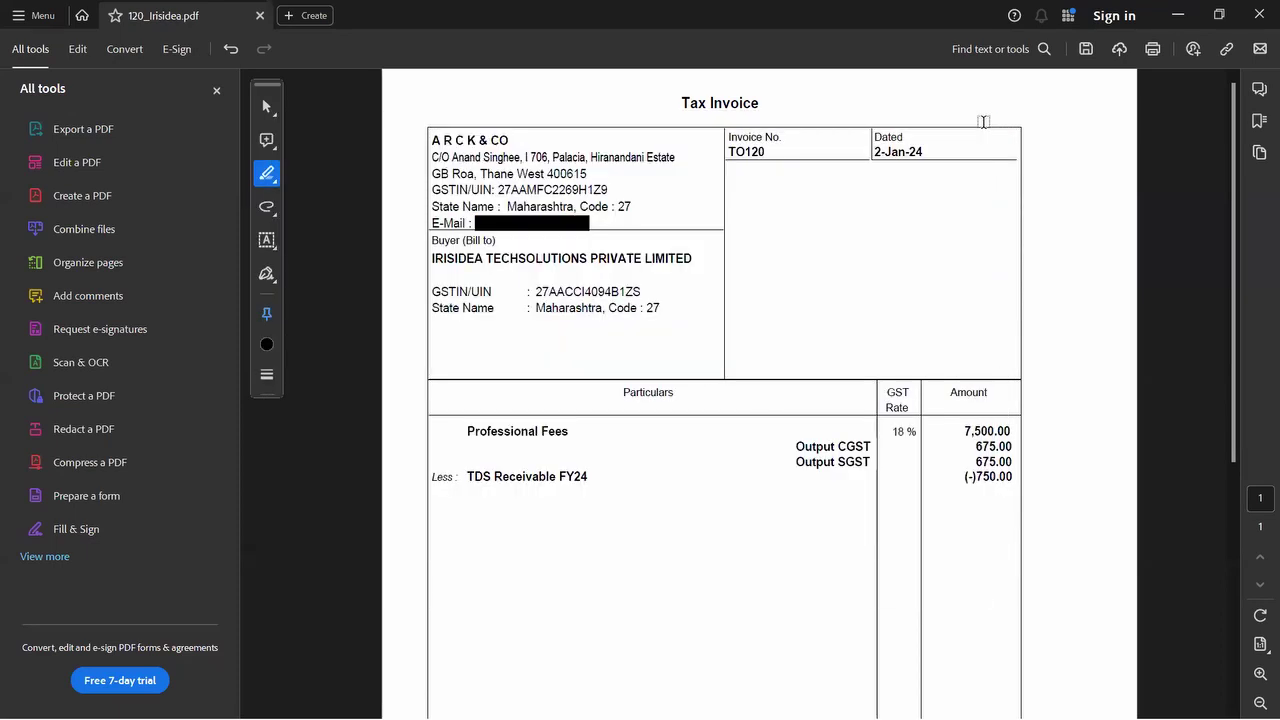
pyautogui.click(265, 107)
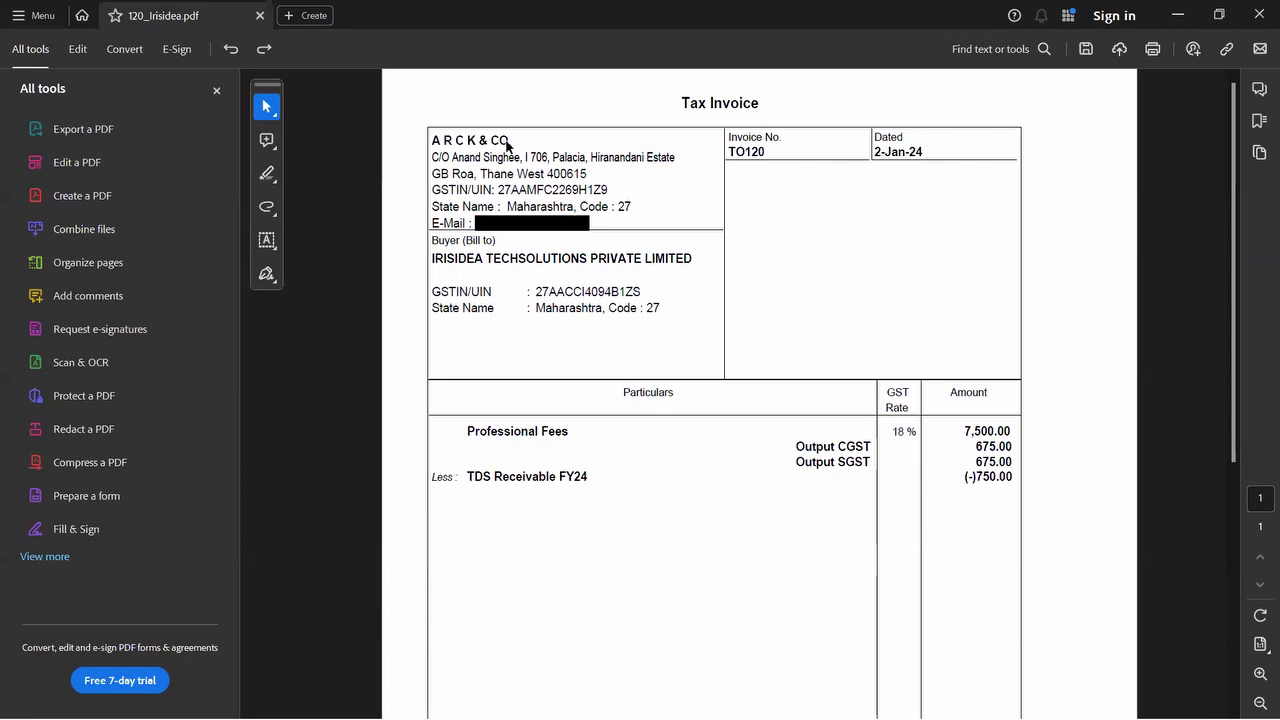
# - Copy 'A R C K & CO' from the invoice into the bill's vendor search and choose New Vendor
pyautogui.moveTo(512, 140); pyautogui.dragTo(437, 150)
pyautogui.hotkey('ctrl', 'c')
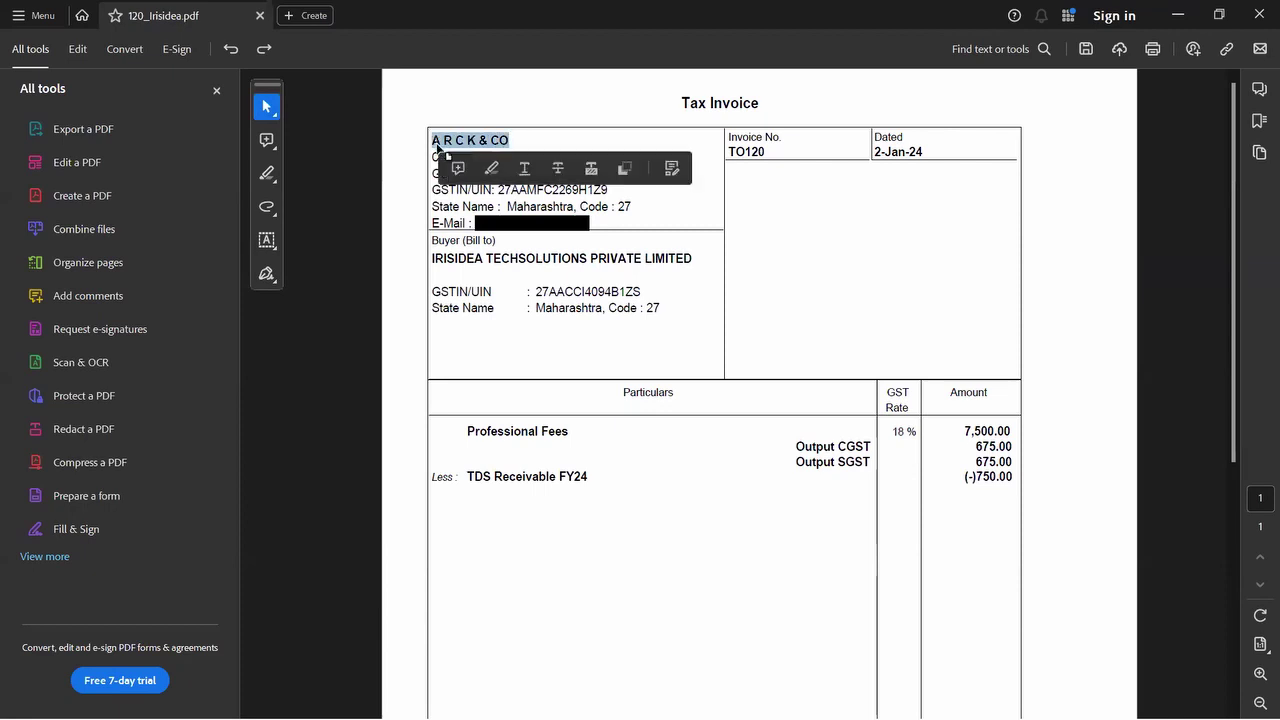
pyautogui.hotkey('alt', 'Tab')
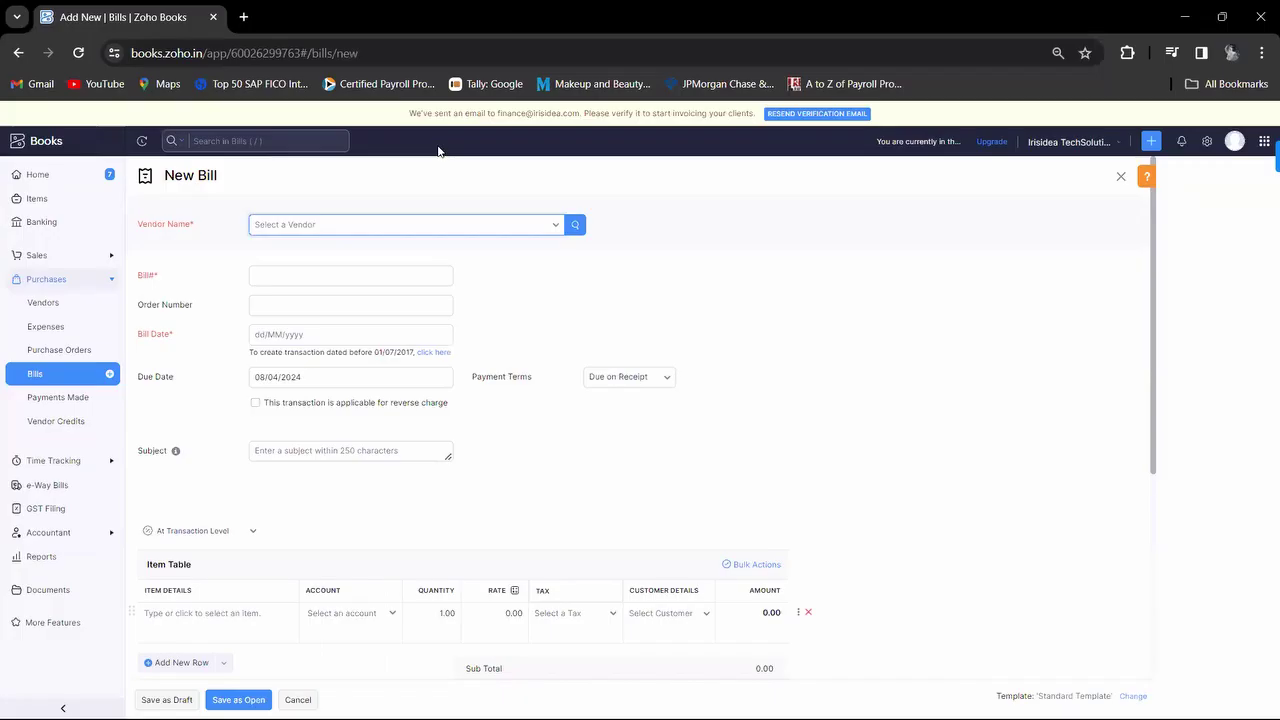
pyautogui.click(354, 226)
pyautogui.hotkey('ctrl', 'v')
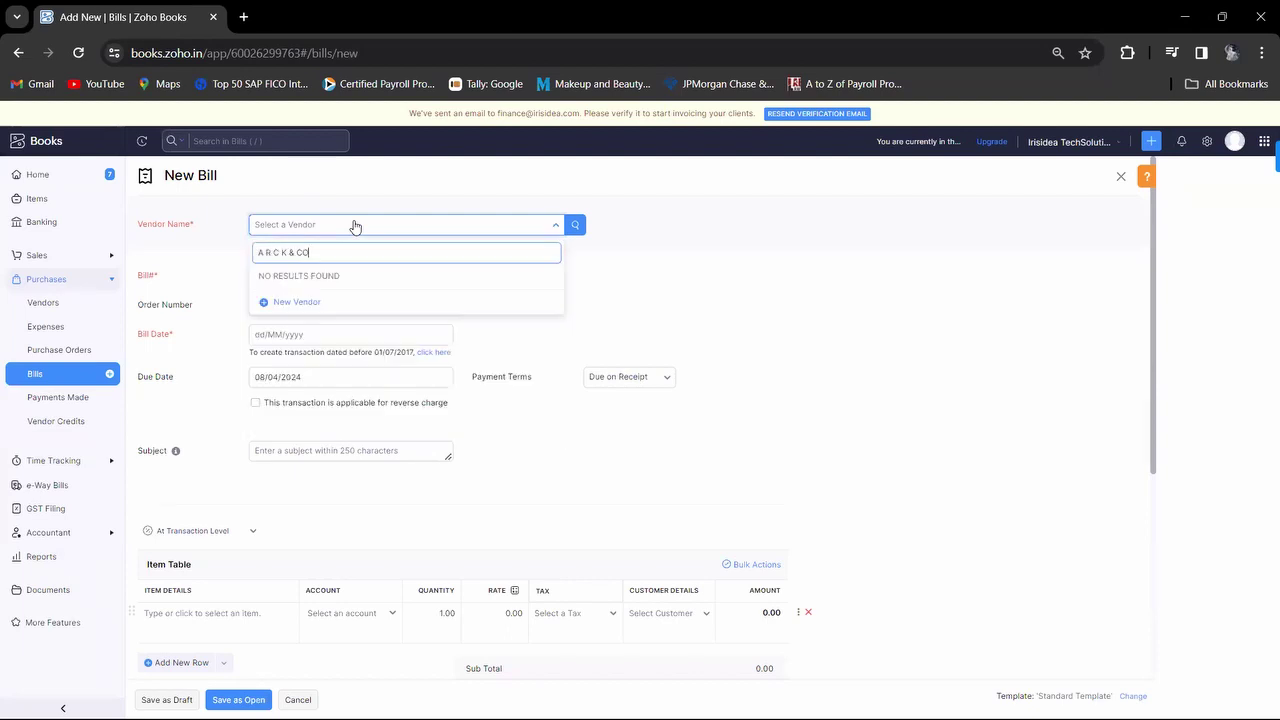
pyautogui.click(318, 304)
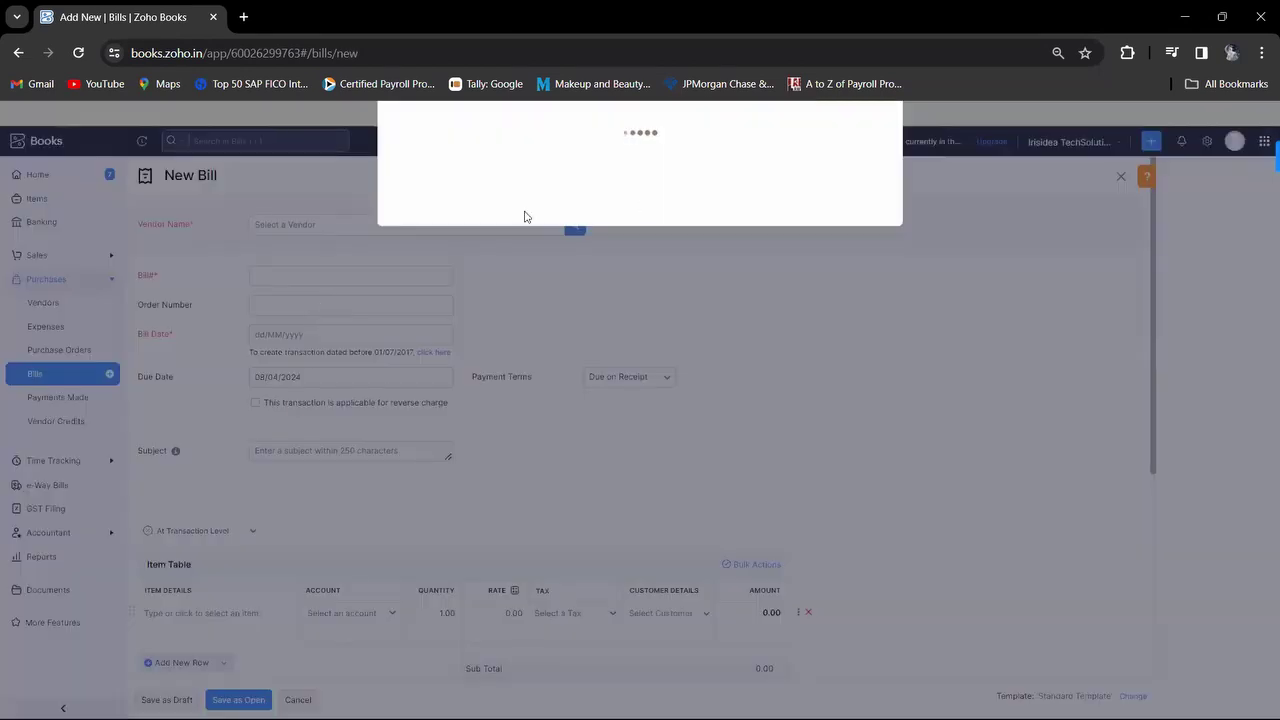
# - Set the contact salutation to Mr. and paste 'A R C K & CO' as the Company Name
pyautogui.click(553, 160)
pyautogui.click(534, 184)
pyautogui.click(619, 158)
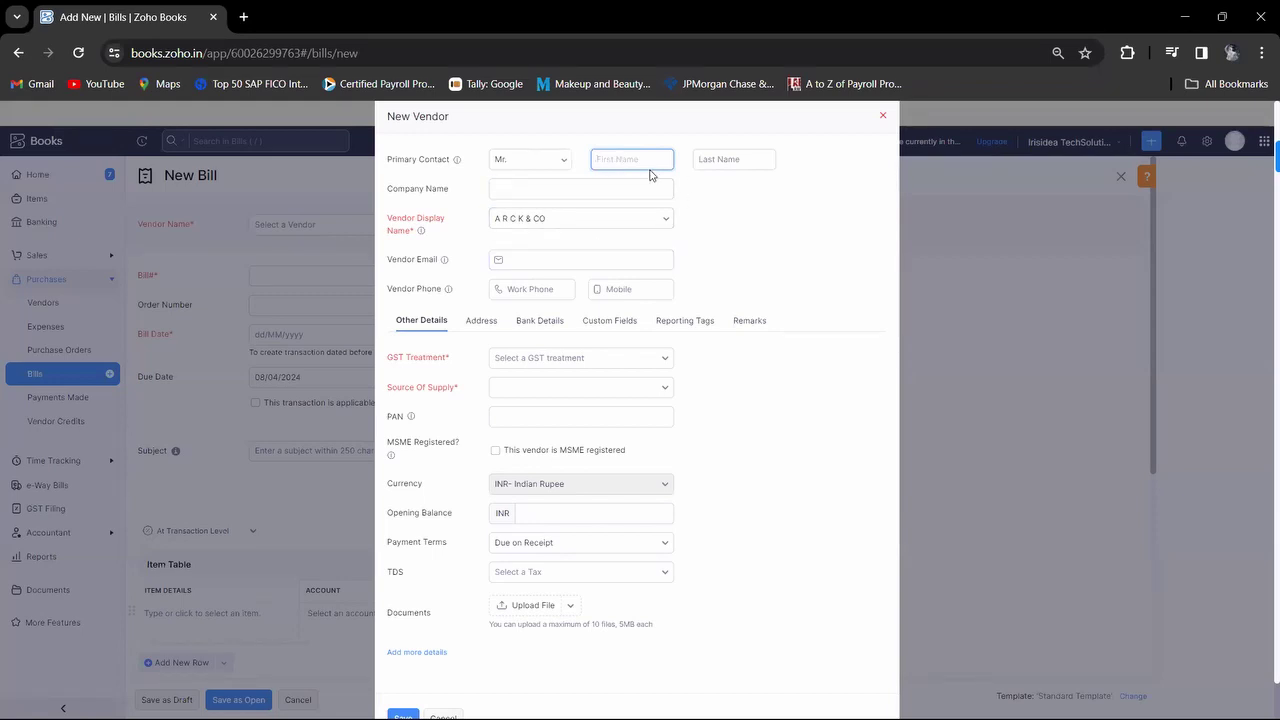
pyautogui.hotkey('ctrl', 'v')
pyautogui.hotkey('ctrl', 'a')
pyautogui.hotkey('ctrl', 'x')
pyautogui.click(594, 187)
pyautogui.hotkey('ctrl', 'v')
pyautogui.click(628, 158)
# - Copy the contact person's name from the invoice into First Name and Last Name
pyautogui.hotkey('alt', 'Tab')
pyautogui.click(611, 222)
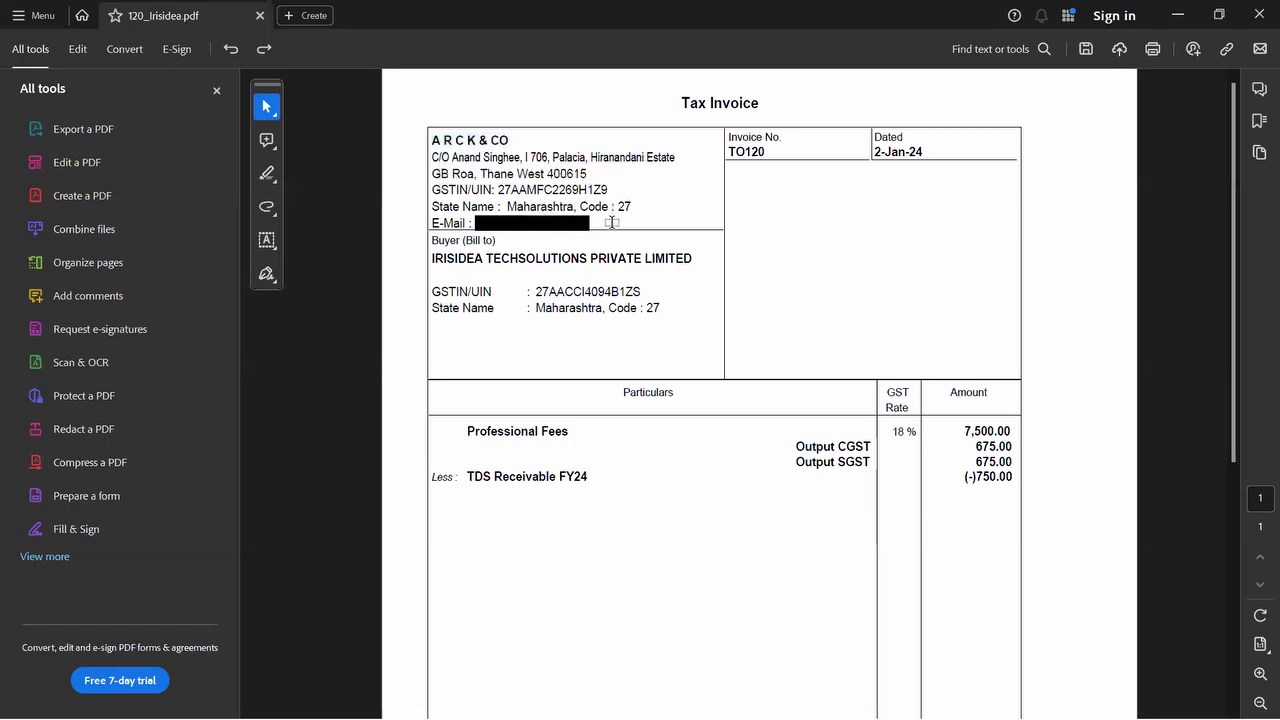
pyautogui.moveTo(519, 157); pyautogui.dragTo(453, 158)
pyautogui.hotkey('alt', 'Tab')
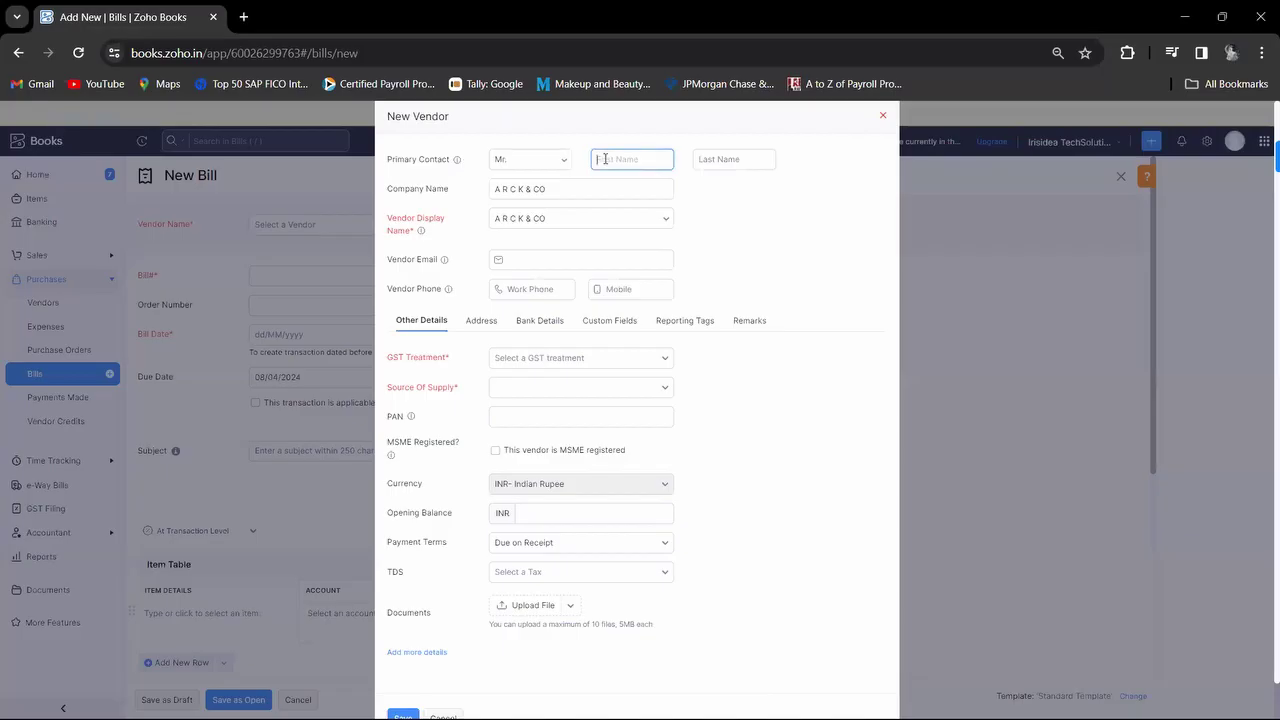
pyautogui.hotkey('ctrl', 'v')
pyautogui.doubleClick(629, 158)
pyautogui.press('BackSpace')
pyautogui.click(713, 158)
pyautogui.hotkey('ctrl', 'v')
pyautogui.click(665, 160)
pyautogui.press('BackSpace')
# - Move through the vendor email and mobile fields and scroll down the form
pyautogui.click(608, 260)
pyautogui.click(626, 287)
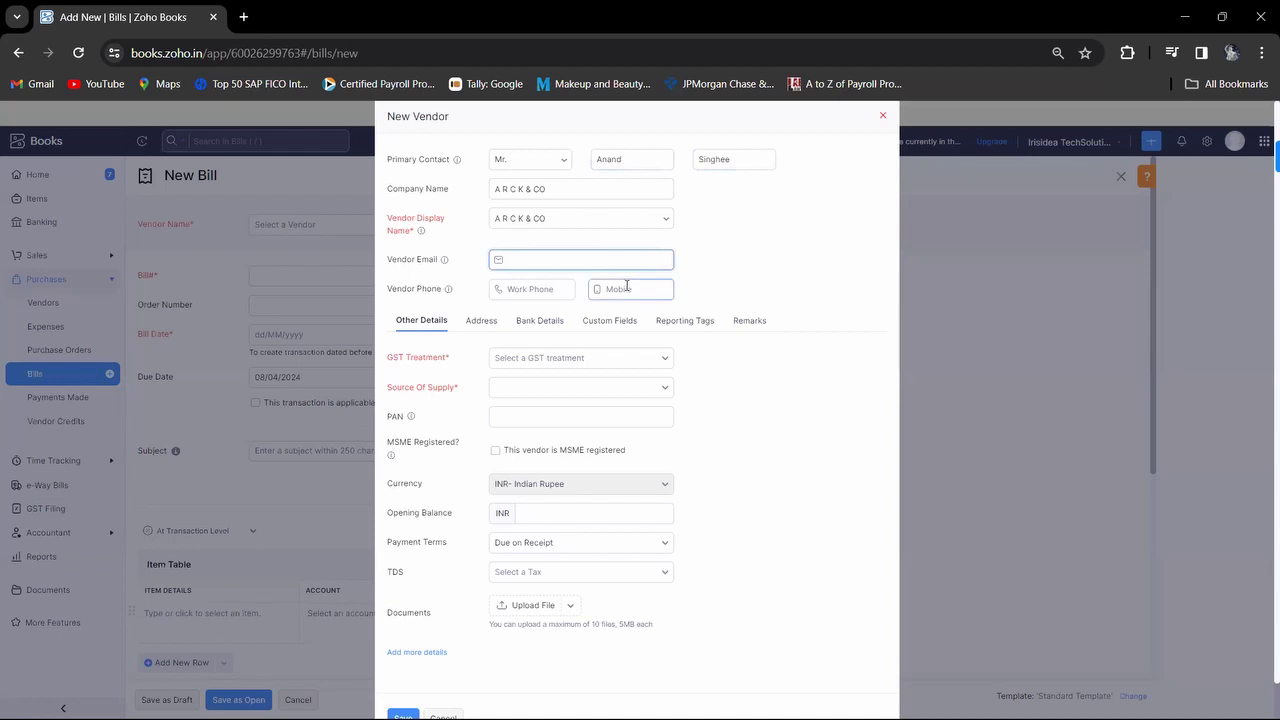
pyautogui.click(740, 278)
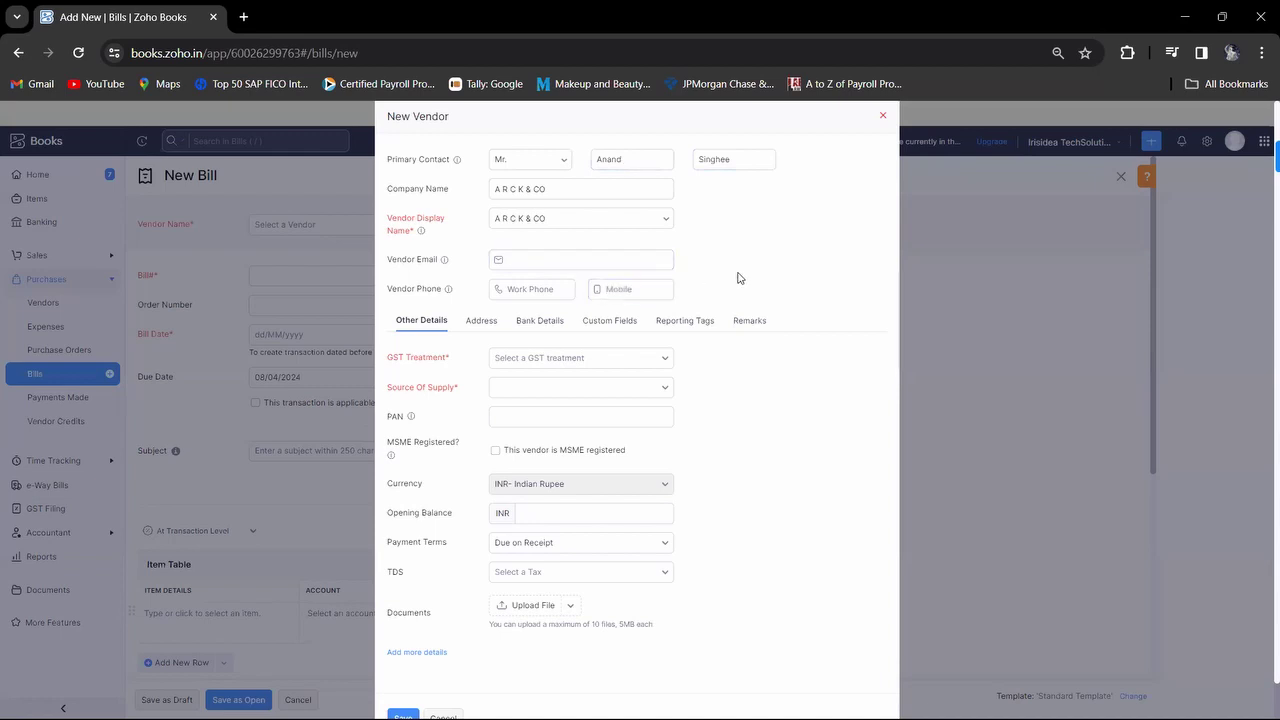
pyautogui.scroll(-1, 738, 278)
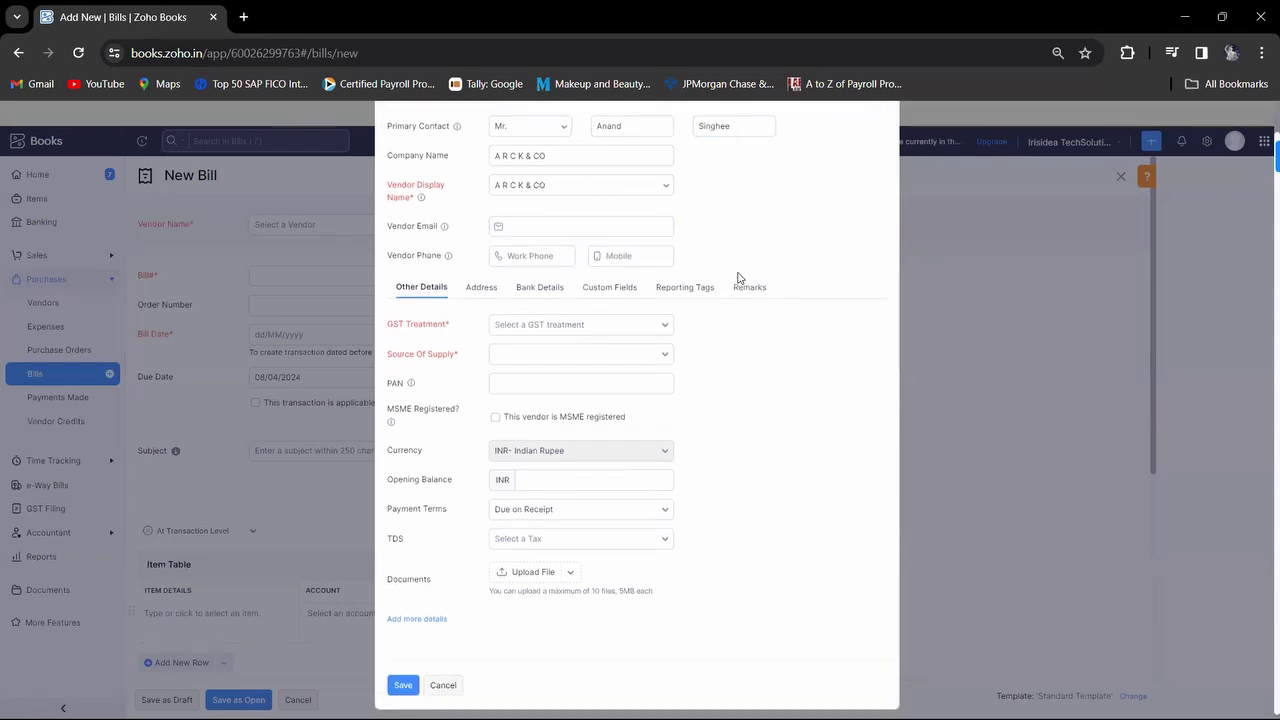
# - Set GST treatment to Registered Business - Regular and copy the GSTIN from the invoice
pyautogui.click(635, 327)
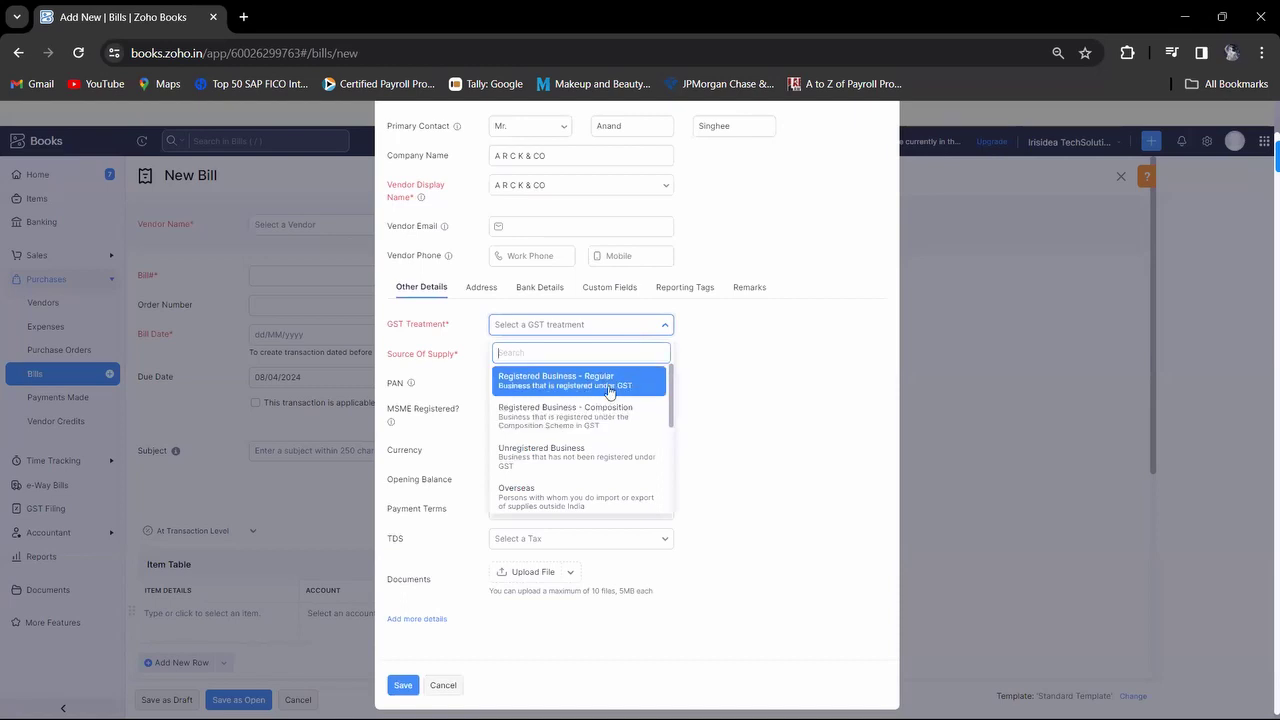
pyautogui.click(578, 378)
pyautogui.hotkey('alt', 'Tab')
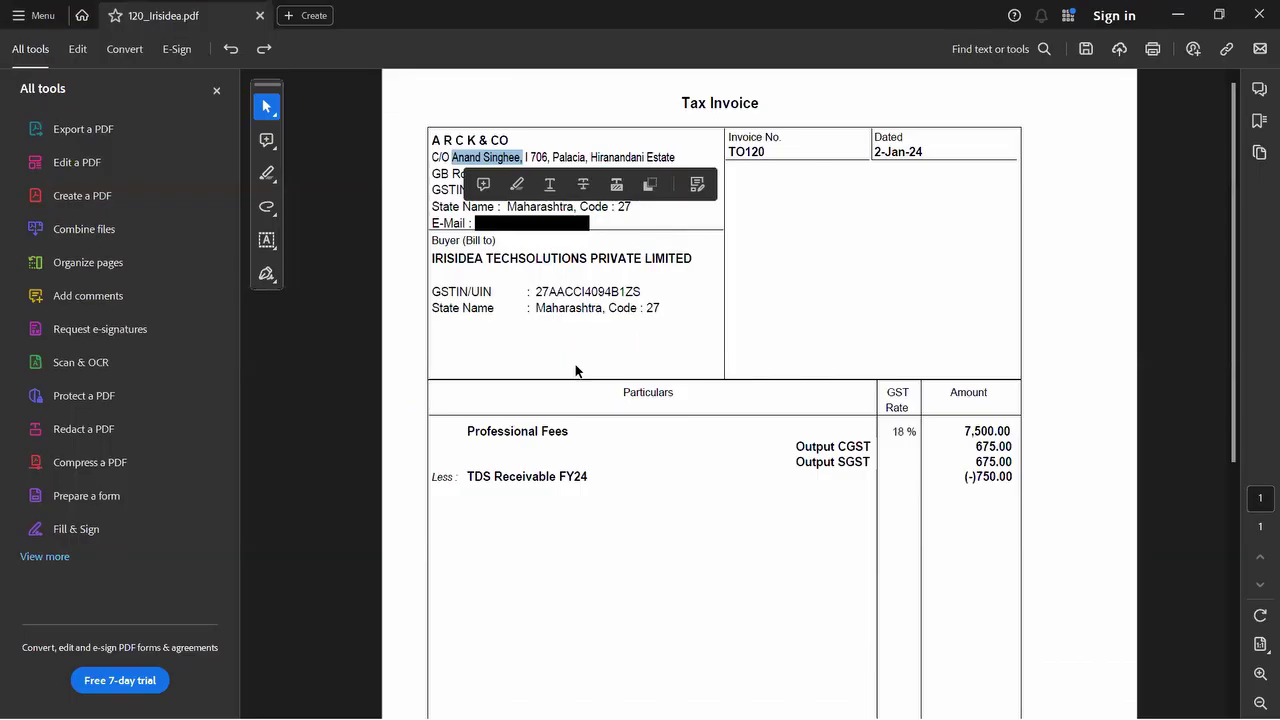
pyautogui.click(638, 218)
pyautogui.moveTo(615, 207)
pyautogui.mouseDown()
pyautogui.moveTo(505, 206)
pyautogui.moveTo(502, 195)
pyautogui.mouseUp()
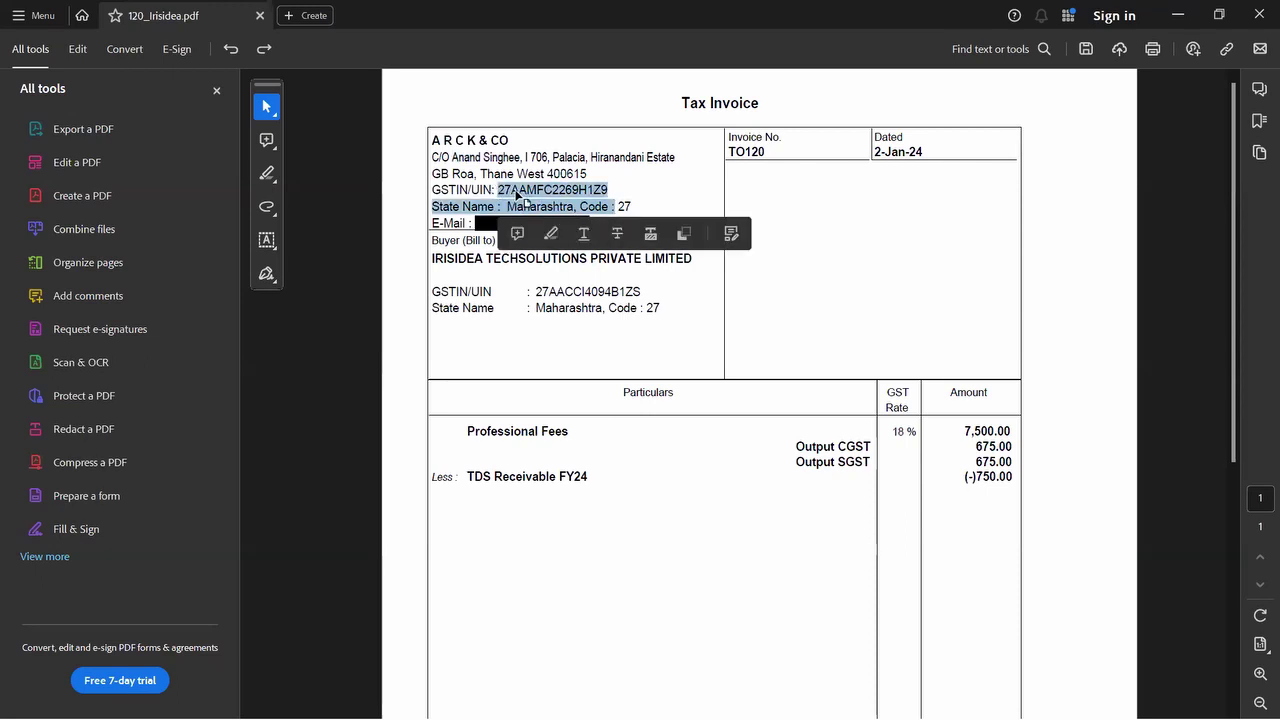
pyautogui.doubleClick(517, 191)
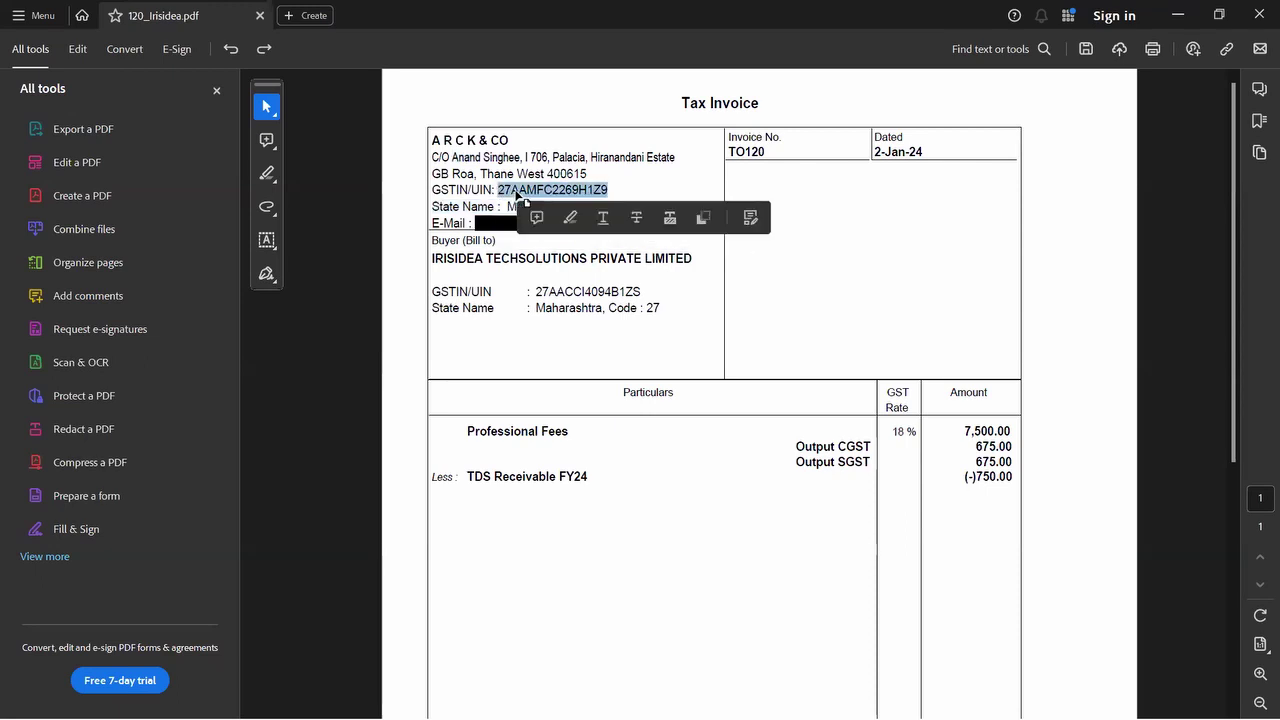
pyautogui.hotkey('alt', 'Tab')
# - Paste the GSTIN so PAN and [MH] - Maharashtra source of supply auto-fill
pyautogui.click(525, 355)
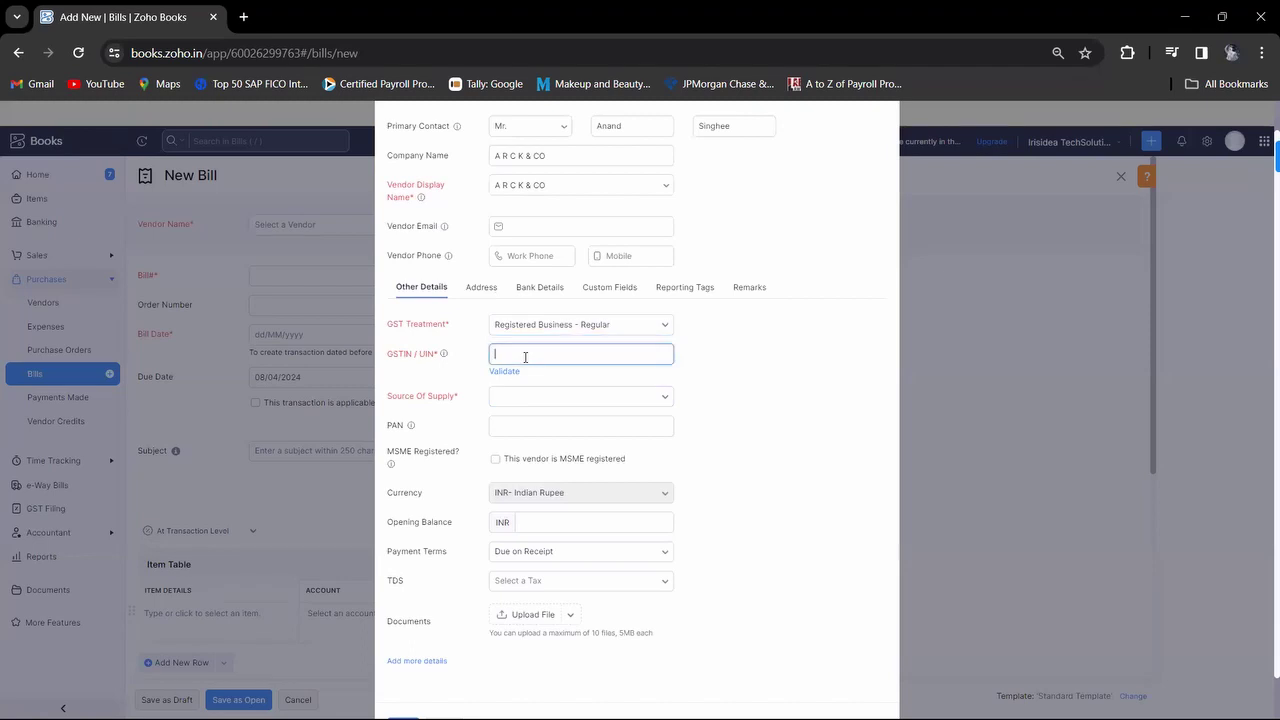
pyautogui.hotkey('ctrl', 'v')
pyautogui.click(718, 423)
pyautogui.scroll(-1, 718, 423)
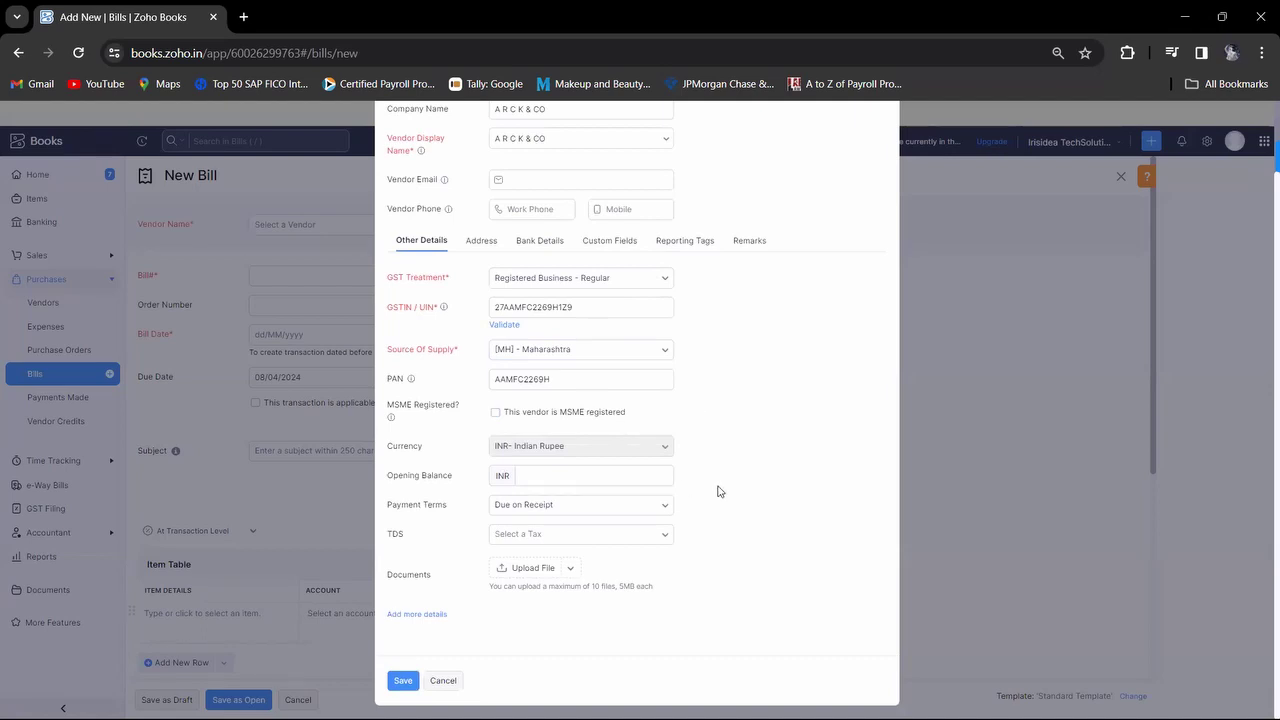
pyautogui.click(575, 537)
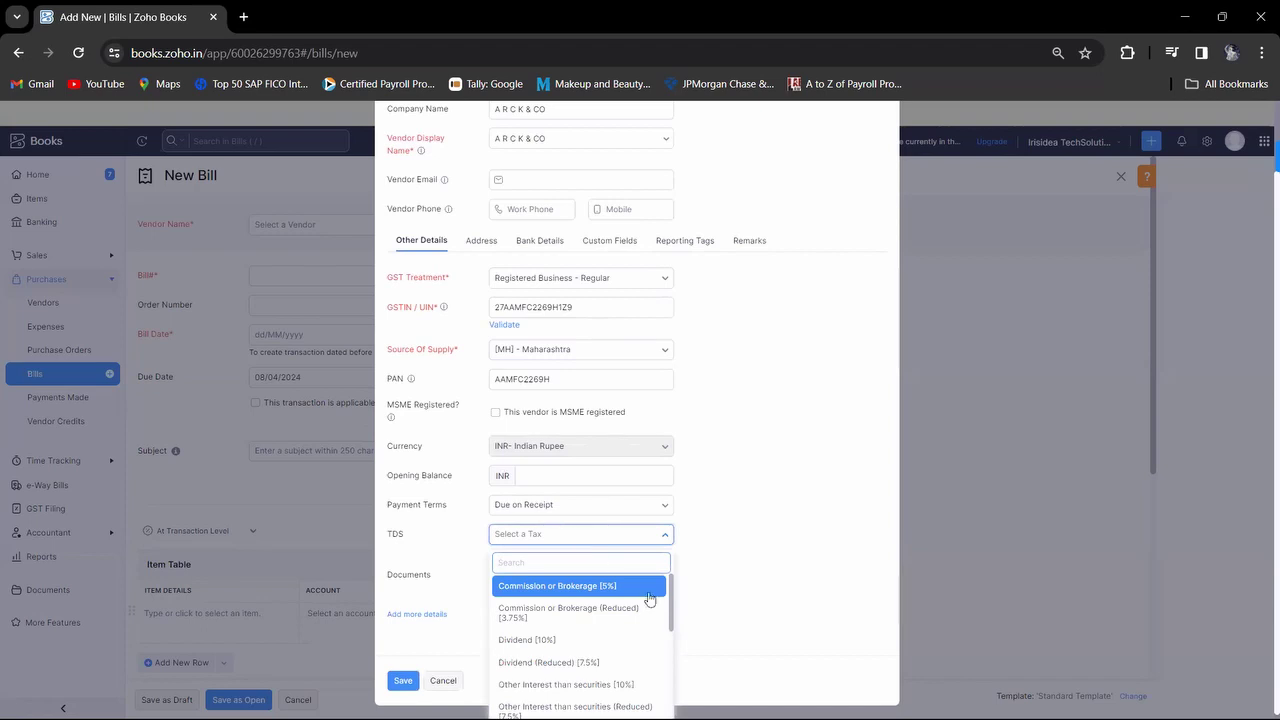
# - Set the vendor's TDS to Professional Fees [10%] and attach a file from stored Documents
pyautogui.moveTo(671, 614); pyautogui.dragTo(672, 695)
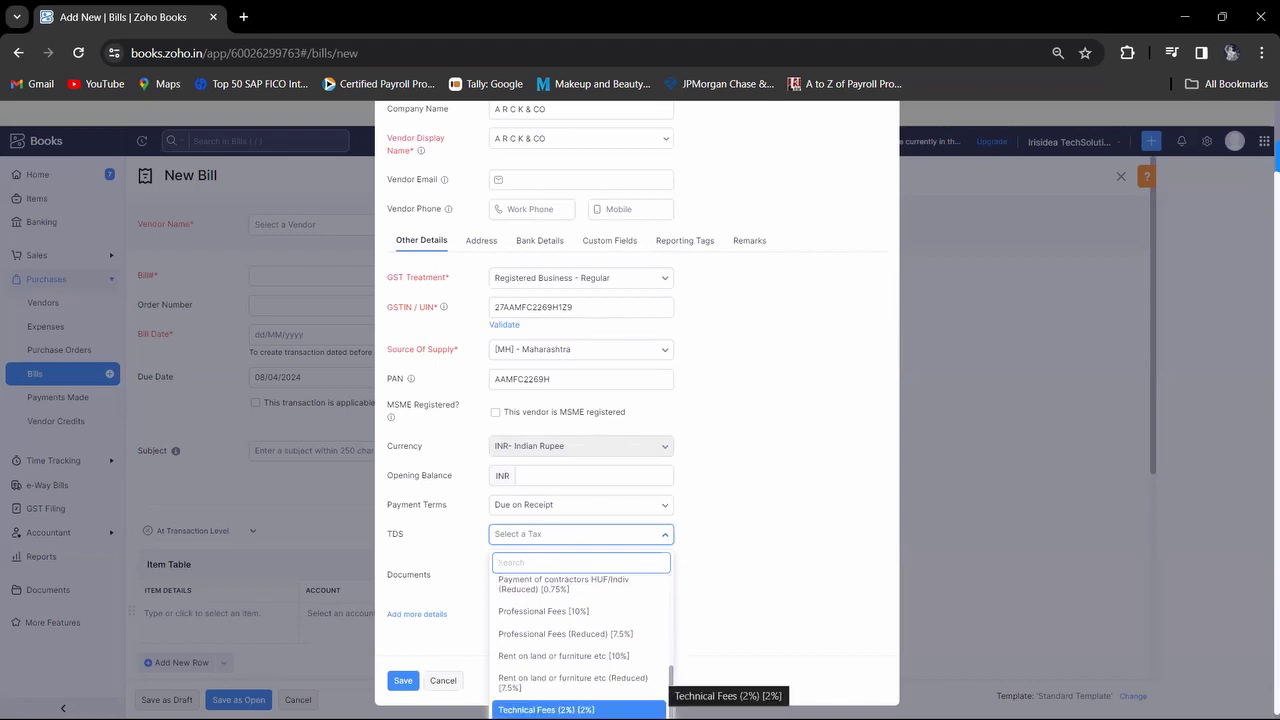
pyautogui.click(597, 611)
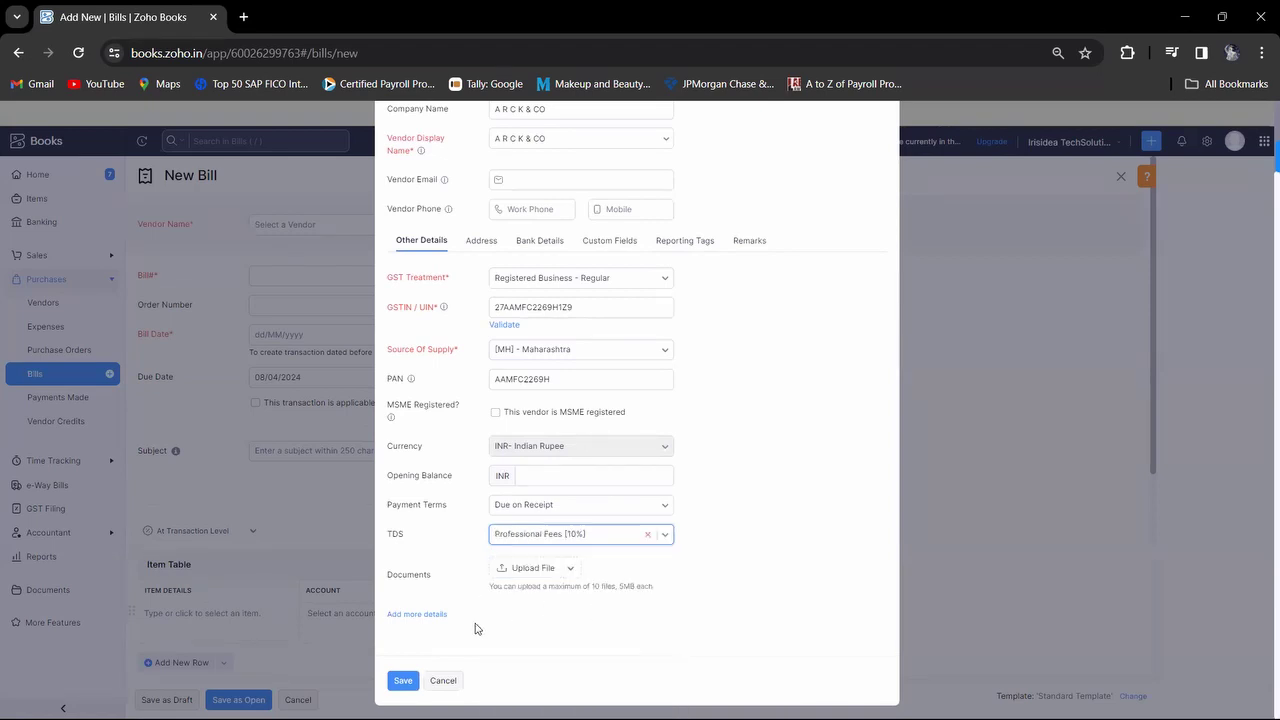
pyautogui.click(571, 570)
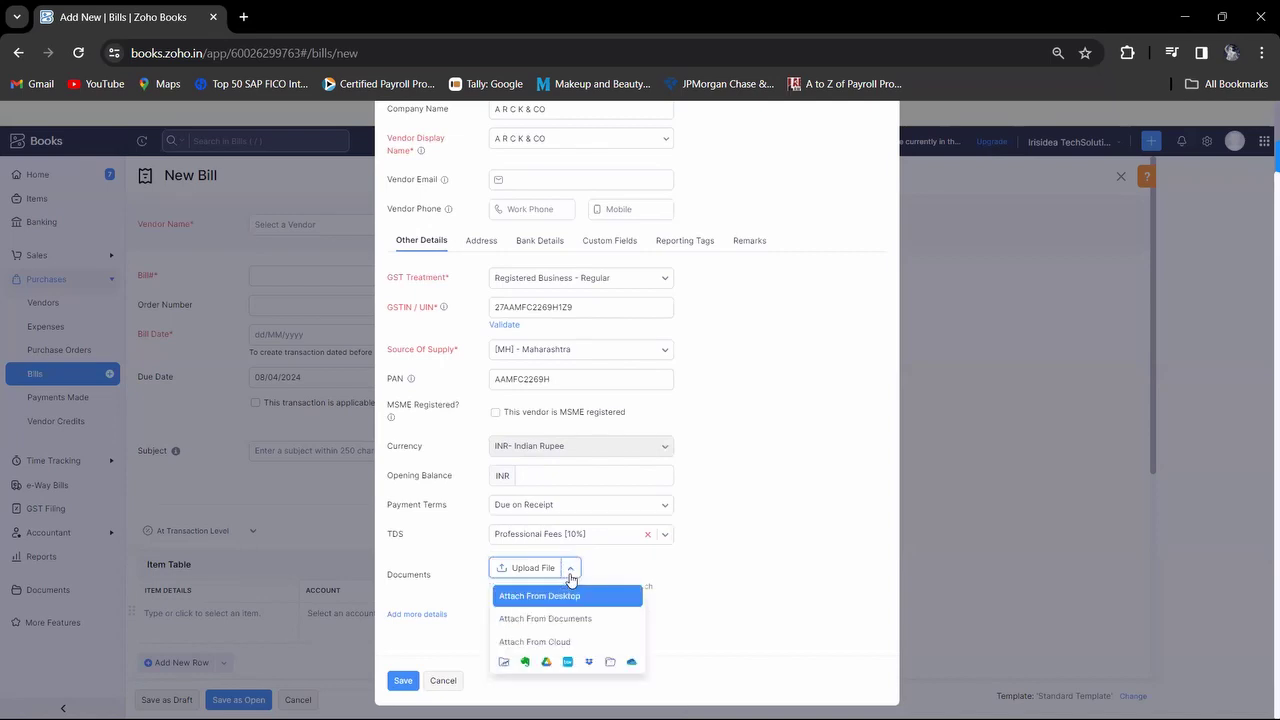
pyautogui.click(561, 618)
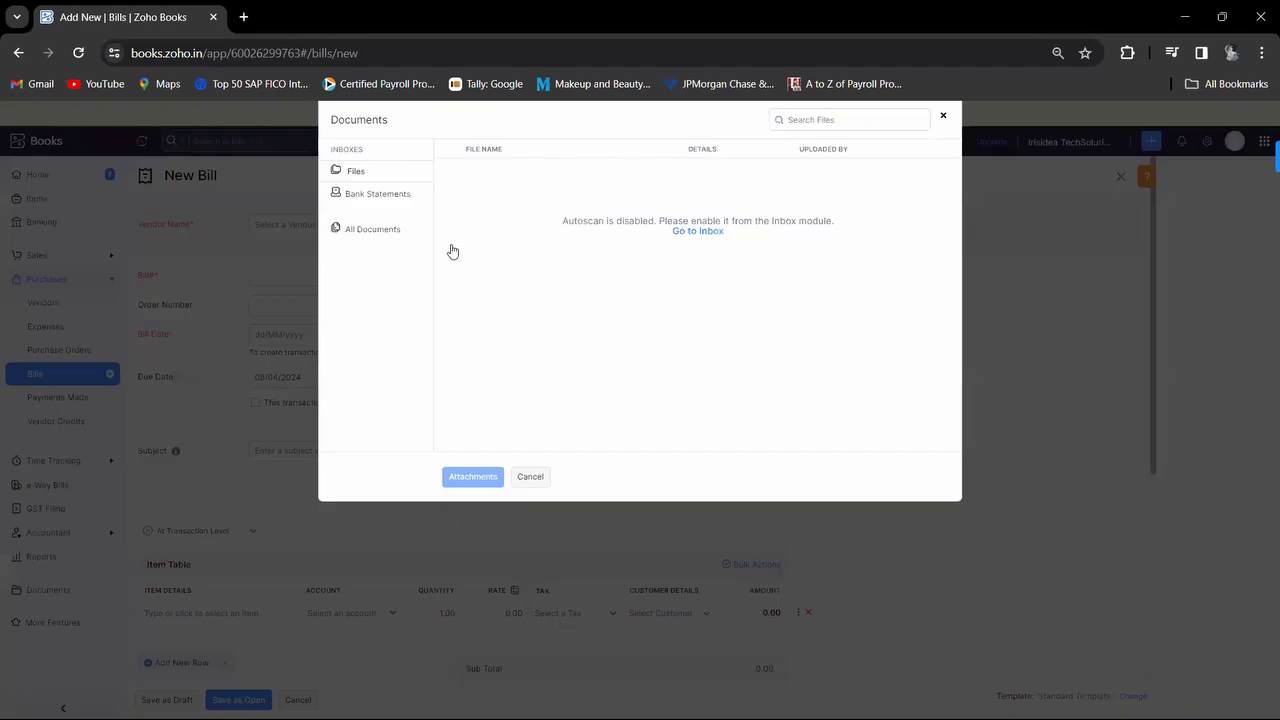
pyautogui.click(373, 230)
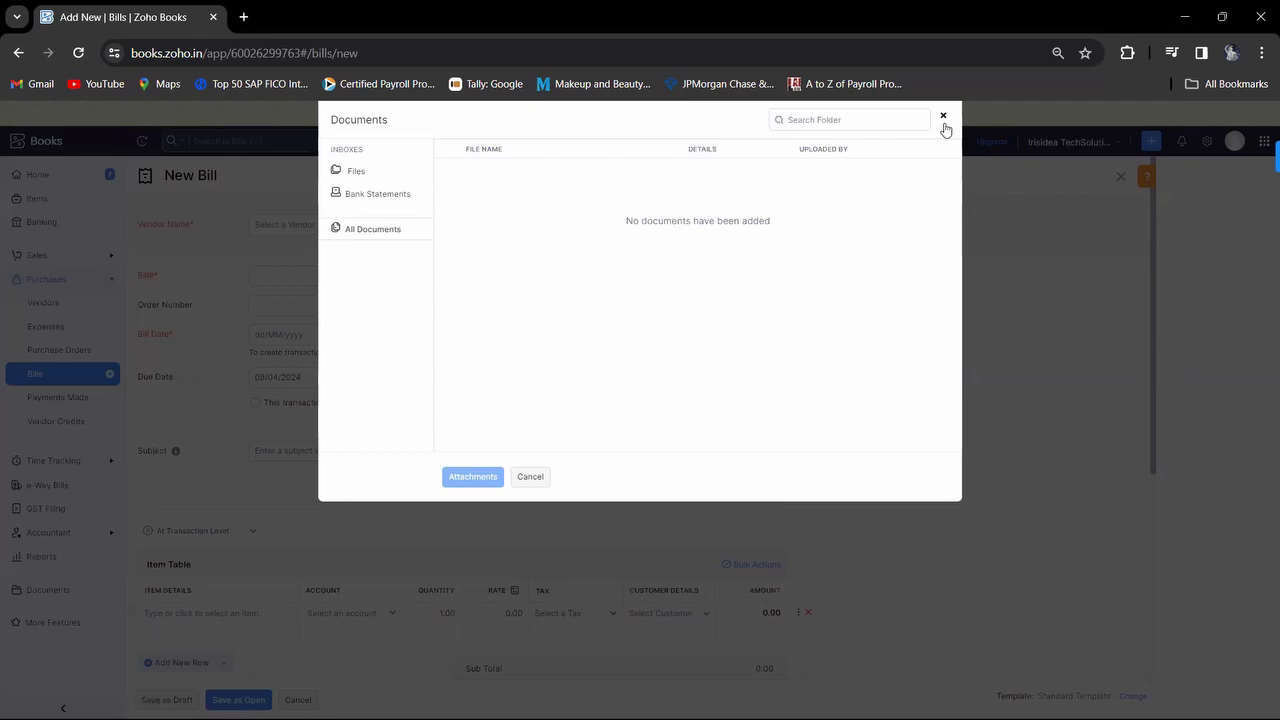
pyautogui.click(943, 119)
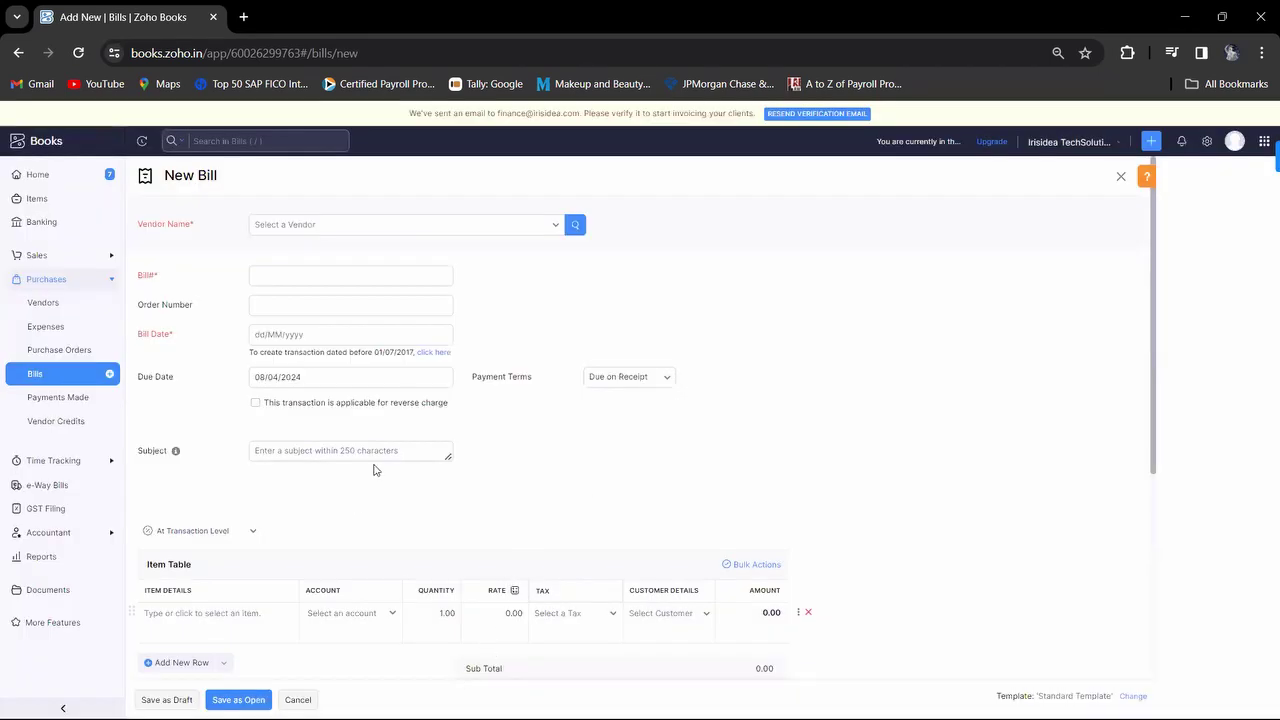
pyautogui.click(428, 237)
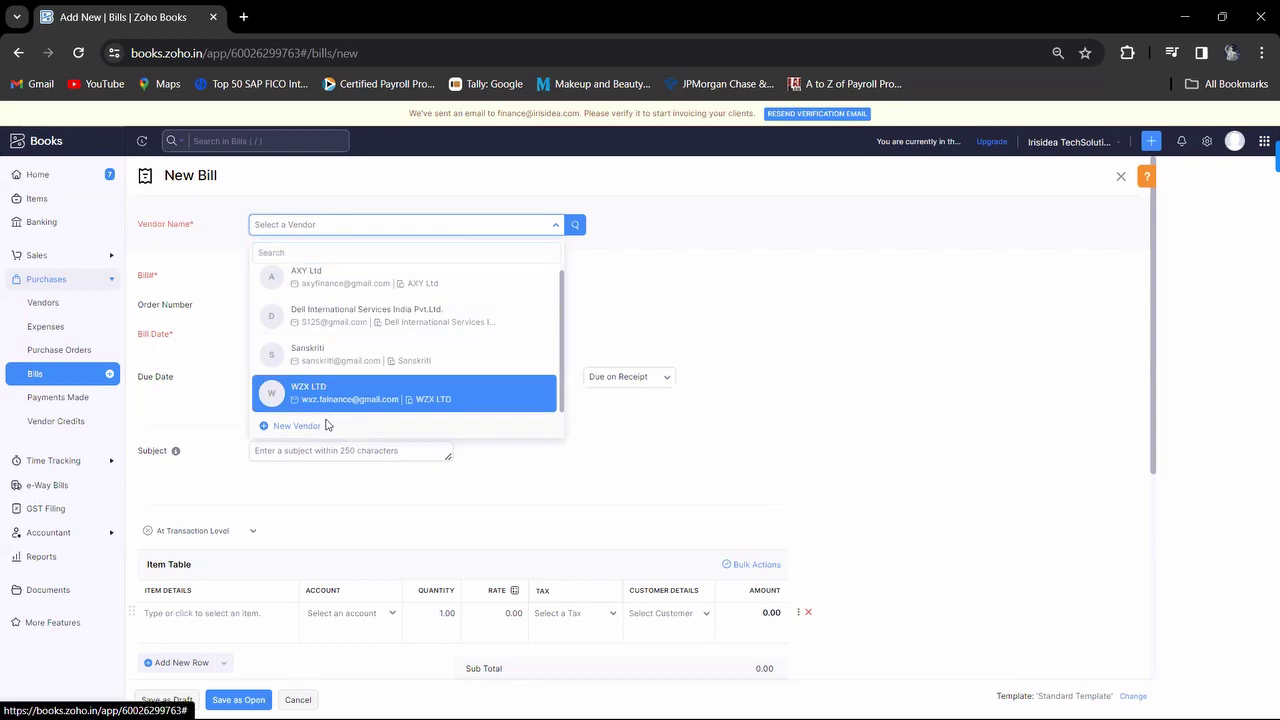
# - Open a new vendor form and begin entering the contact's first name
pyautogui.click(328, 424)
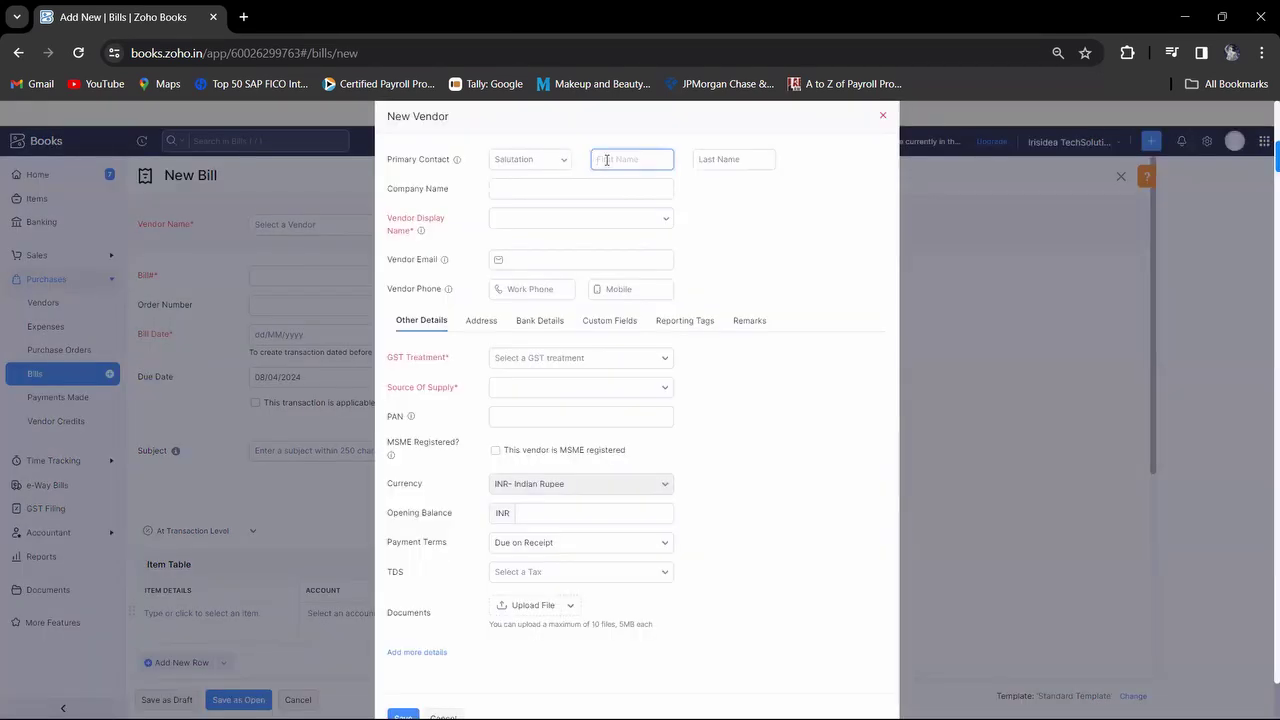
pyautogui.click(552, 384)
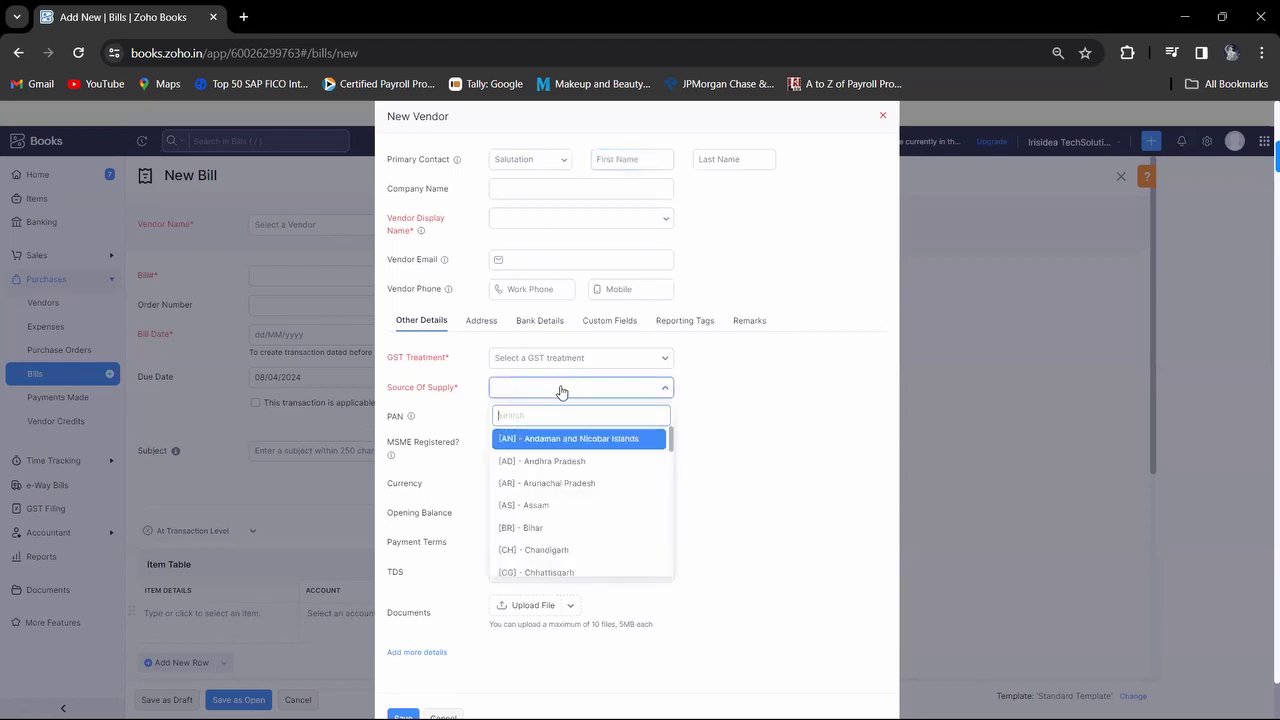
pyautogui.click(603, 362)
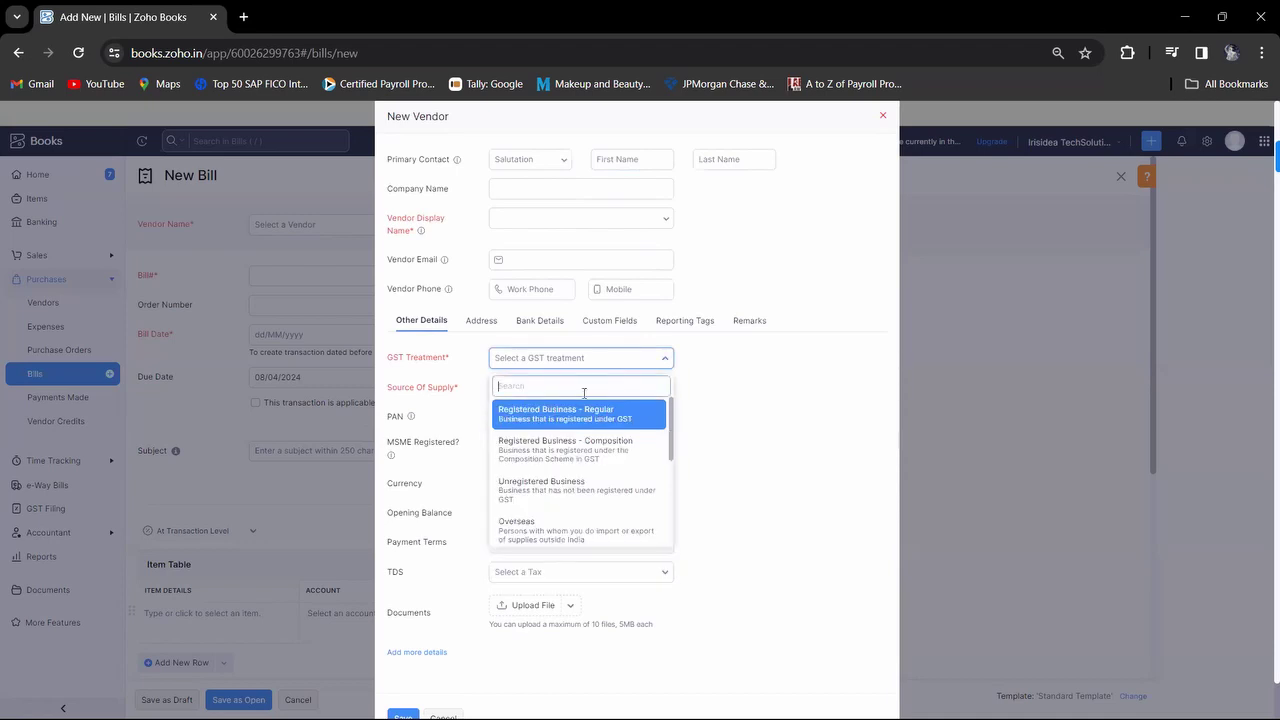
pyautogui.click(628, 160)
pyautogui.write('Anand')
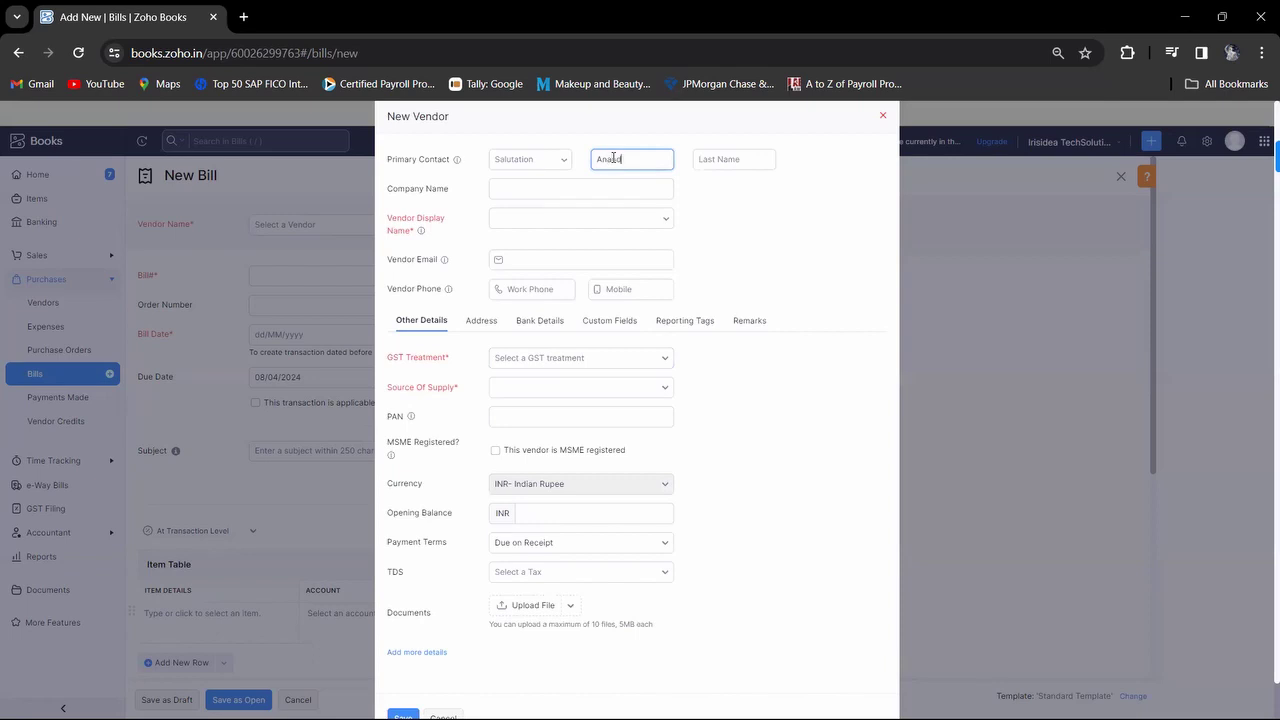
pyautogui.click(588, 189)
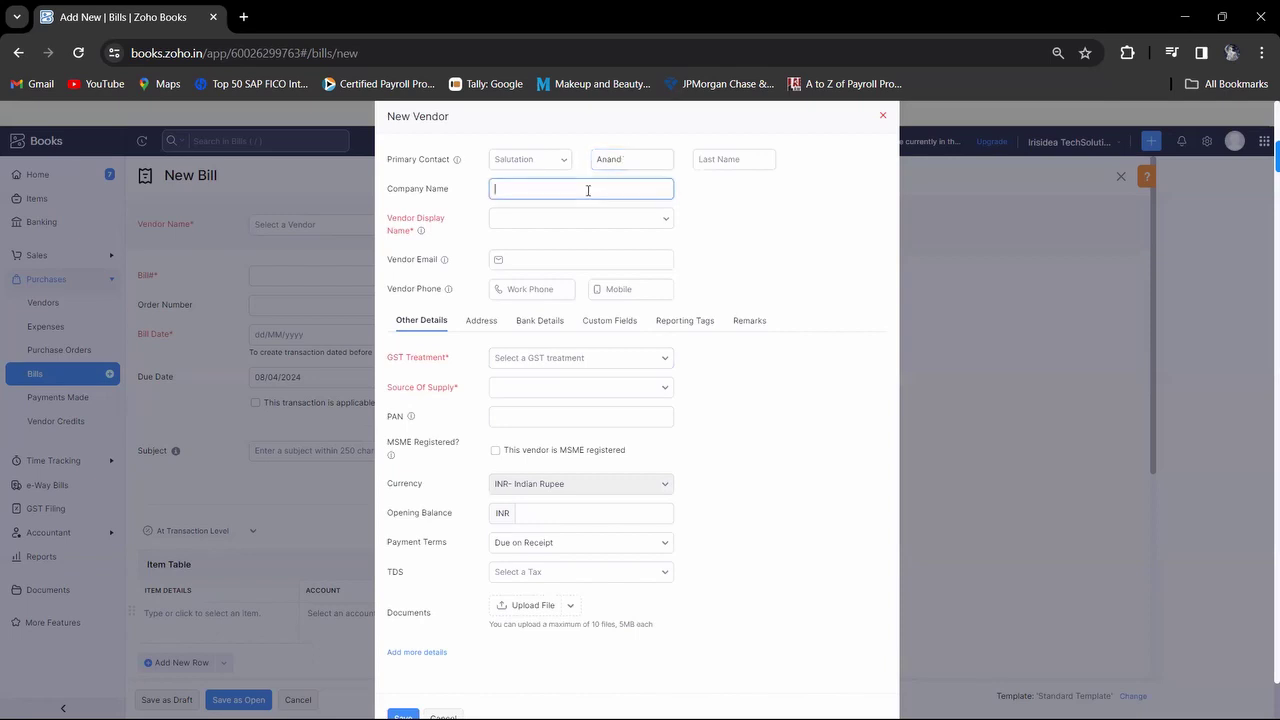
pyautogui.press('super')
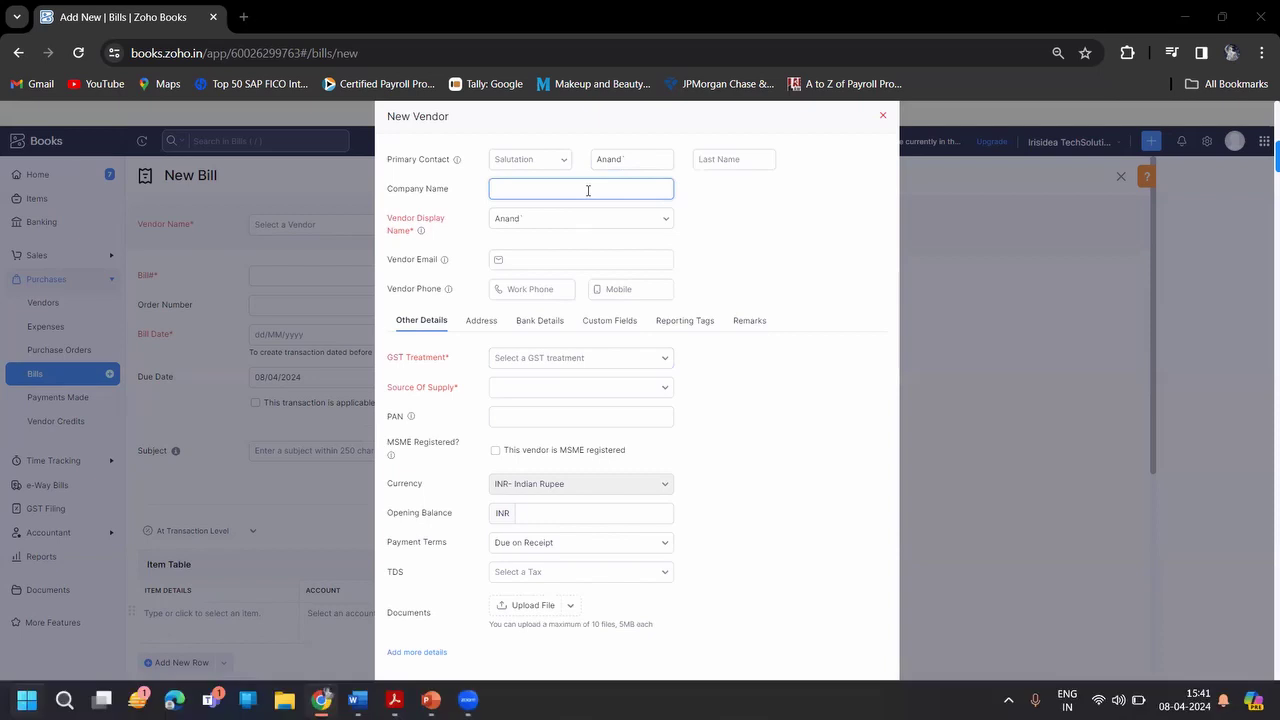
pyautogui.write('A')
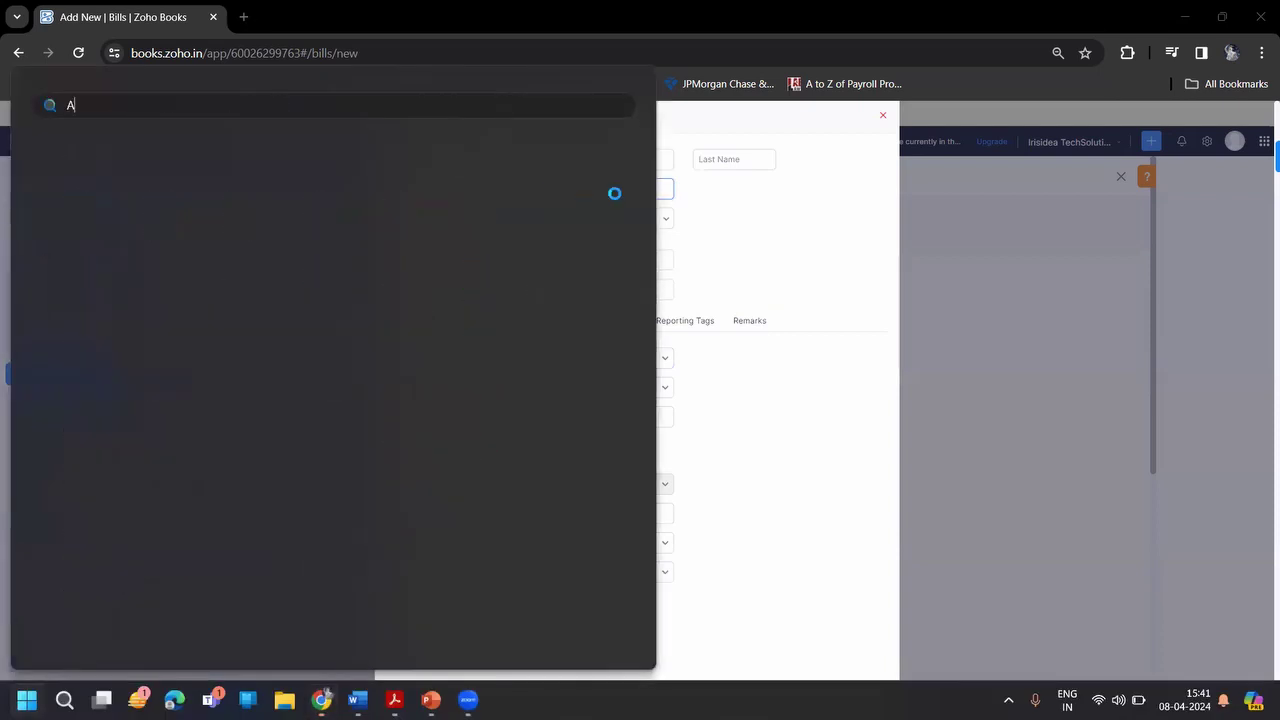
pyautogui.press('Escape')
pyautogui.click(591, 189)
# - Copy 'A R C K & CO' from the invoice PDF into Company Name
pyautogui.hotkey('alt', 'Tab')
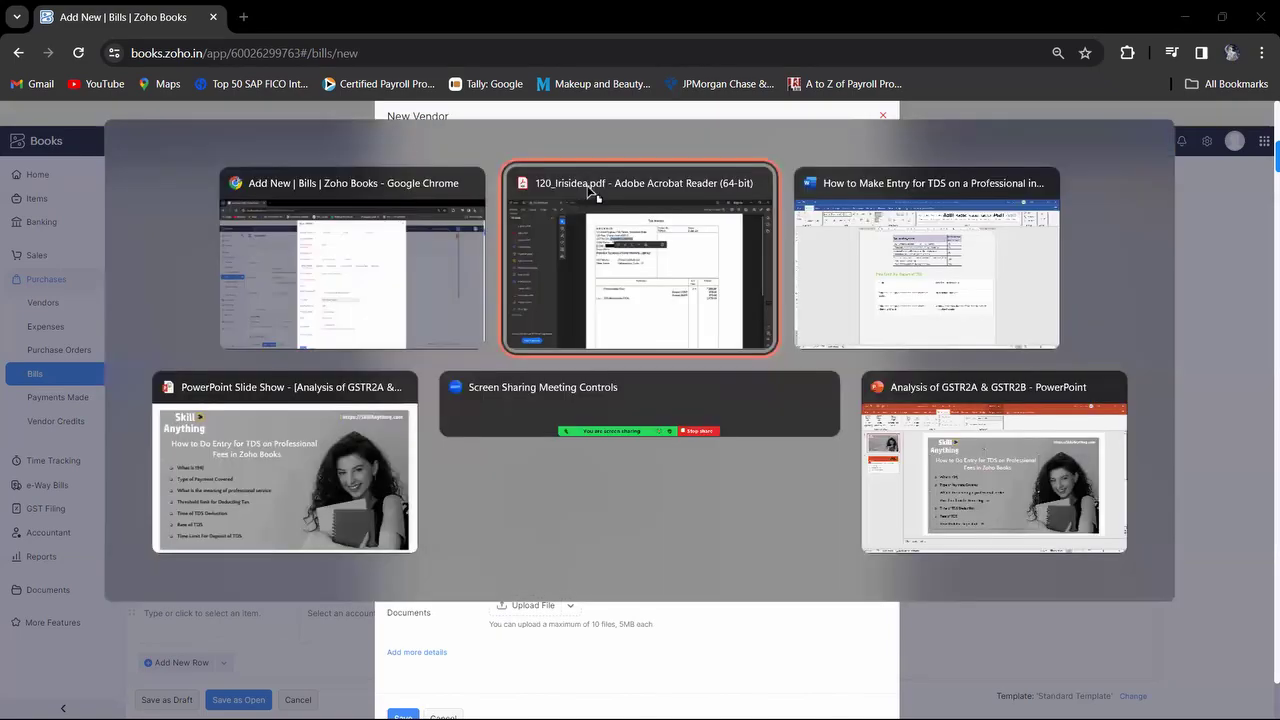
pyautogui.click(519, 145)
pyautogui.moveTo(455, 140)
pyautogui.mouseDown()
pyautogui.moveTo(485, 158)
pyautogui.moveTo(470, 140)
pyautogui.moveTo(514, 133)
pyautogui.moveTo(432, 148)
pyautogui.mouseUp()
pyautogui.hotkey('ctrl', 'c')
pyautogui.click(513, 137)
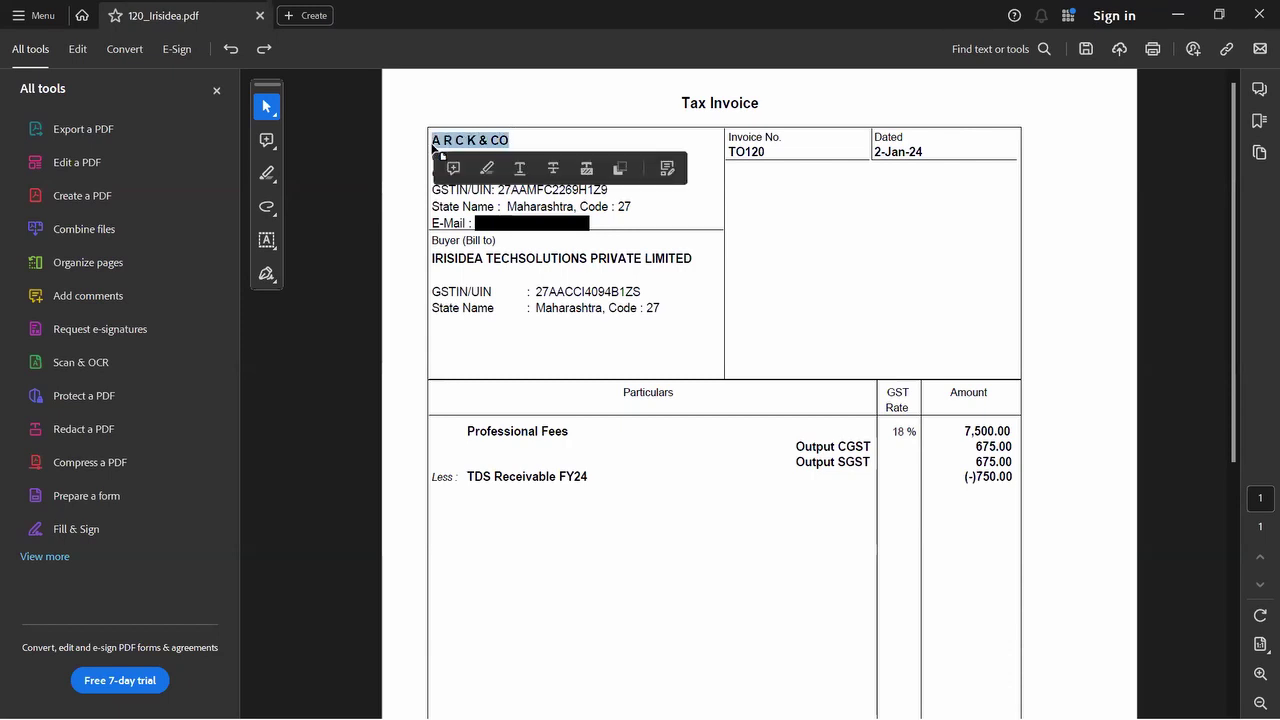
pyautogui.hotkey('alt', 'Tab')
pyautogui.hotkey('ctrl', 'v')
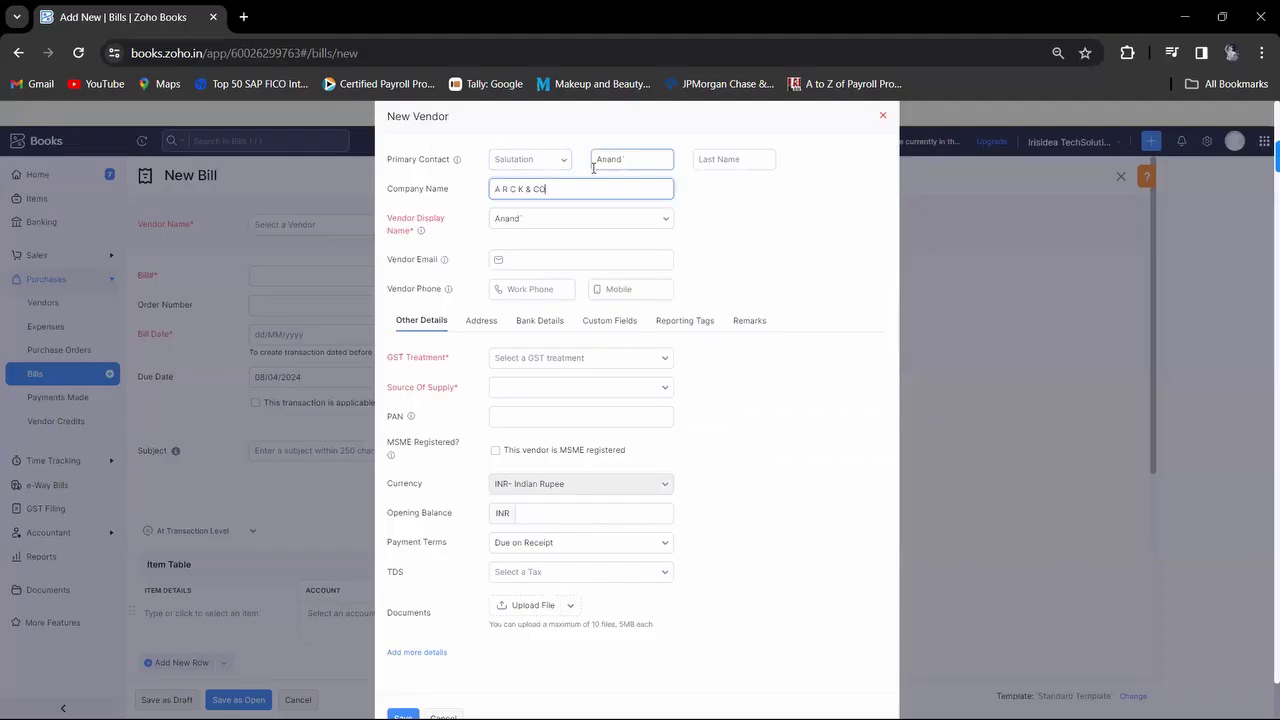
# - Set GST treatment to Registered Business - Regular and display name to A R C K & CO
pyautogui.click(599, 359)
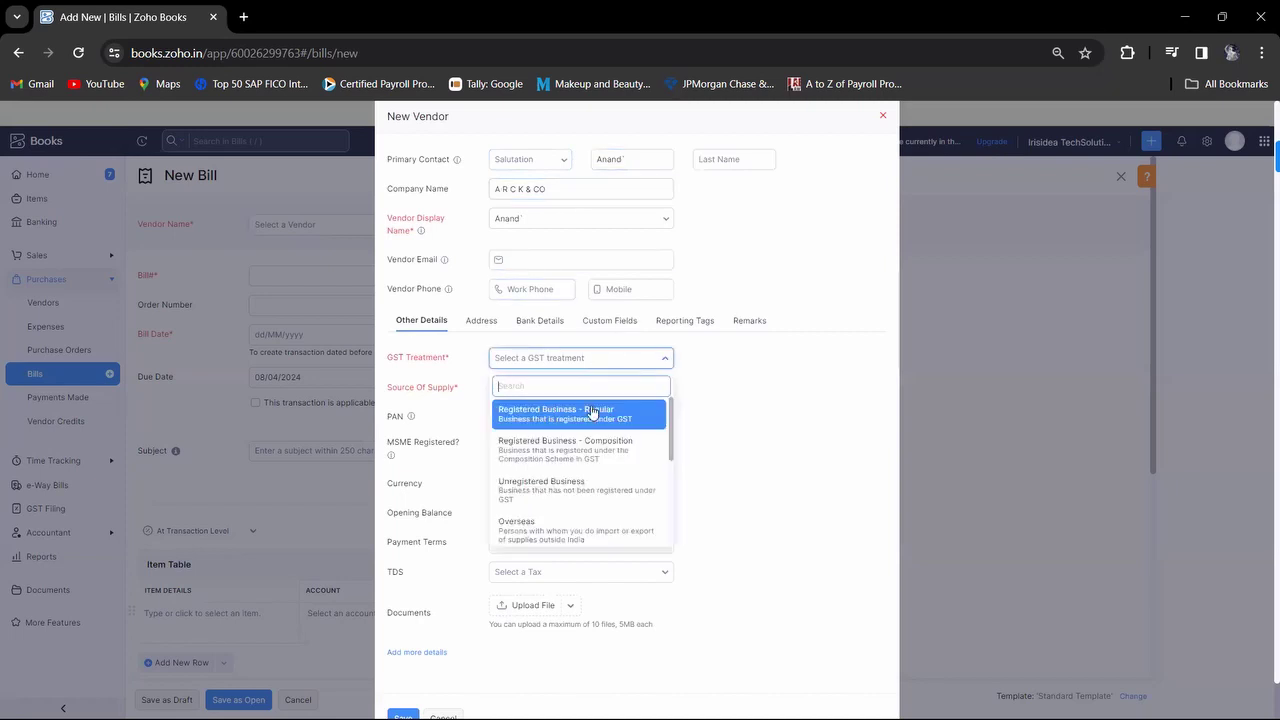
pyautogui.click(592, 412)
pyautogui.click(581, 224)
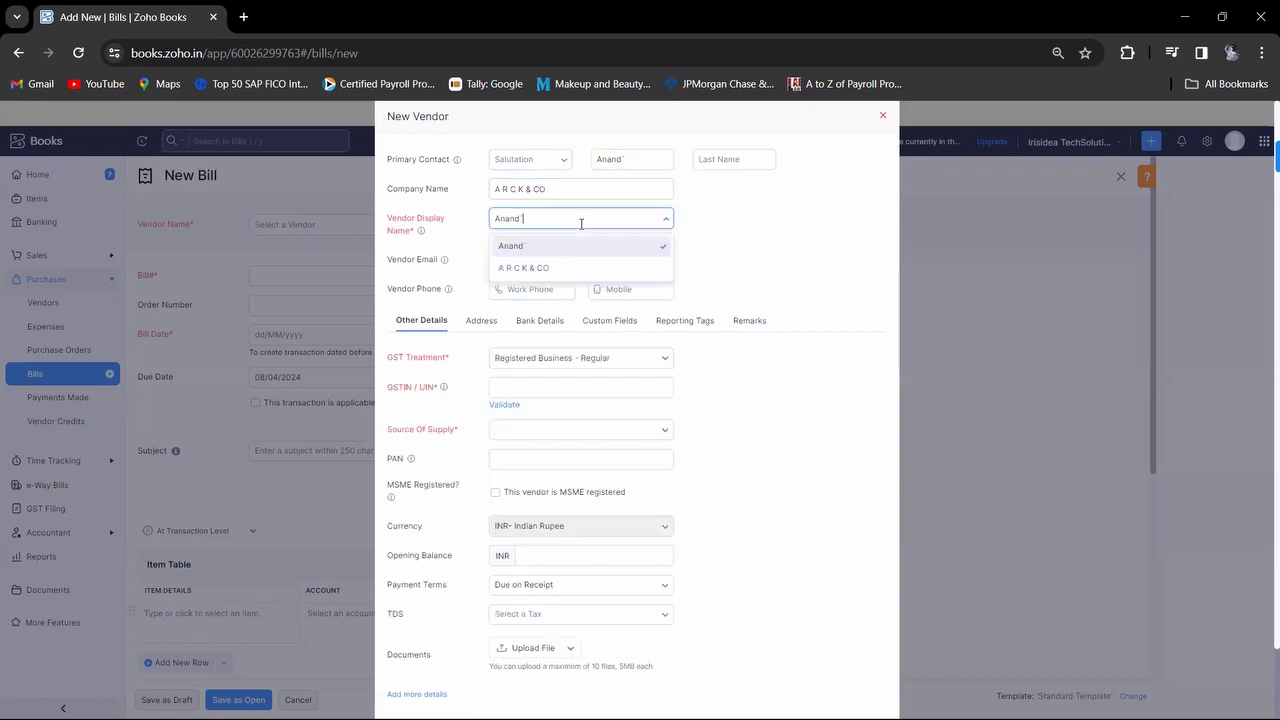
pyautogui.click(557, 248)
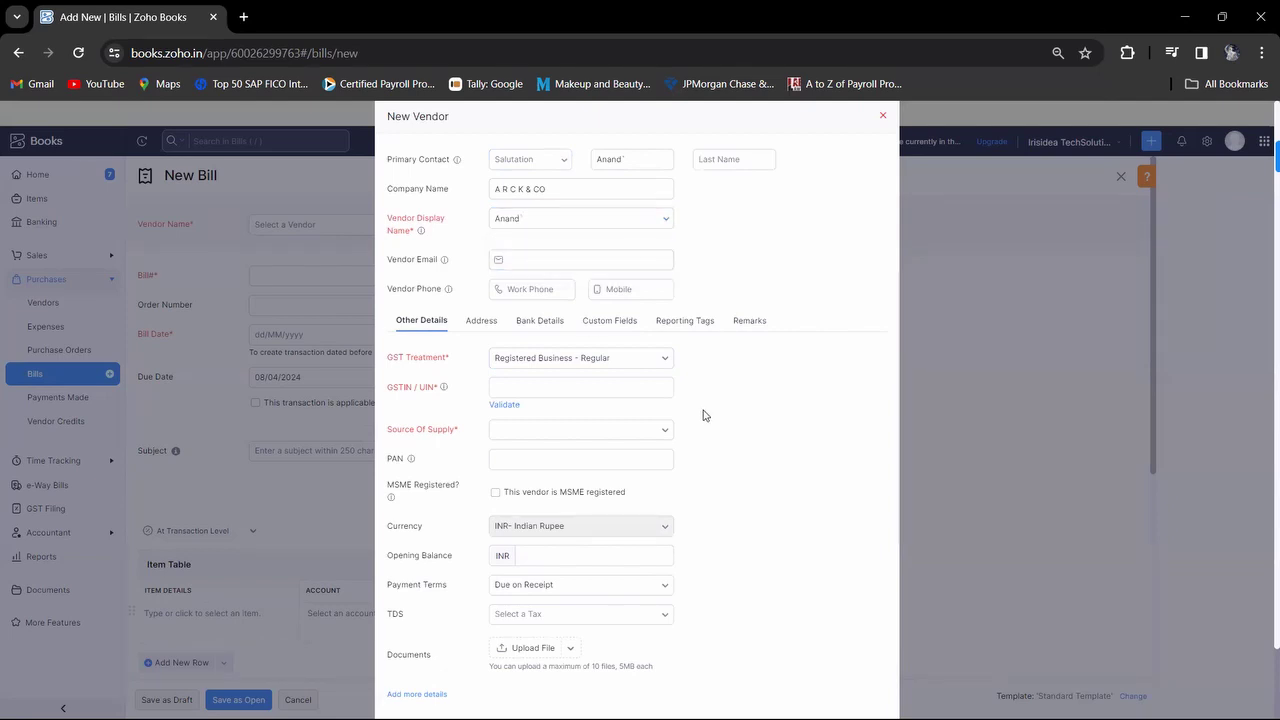
pyautogui.click(628, 224)
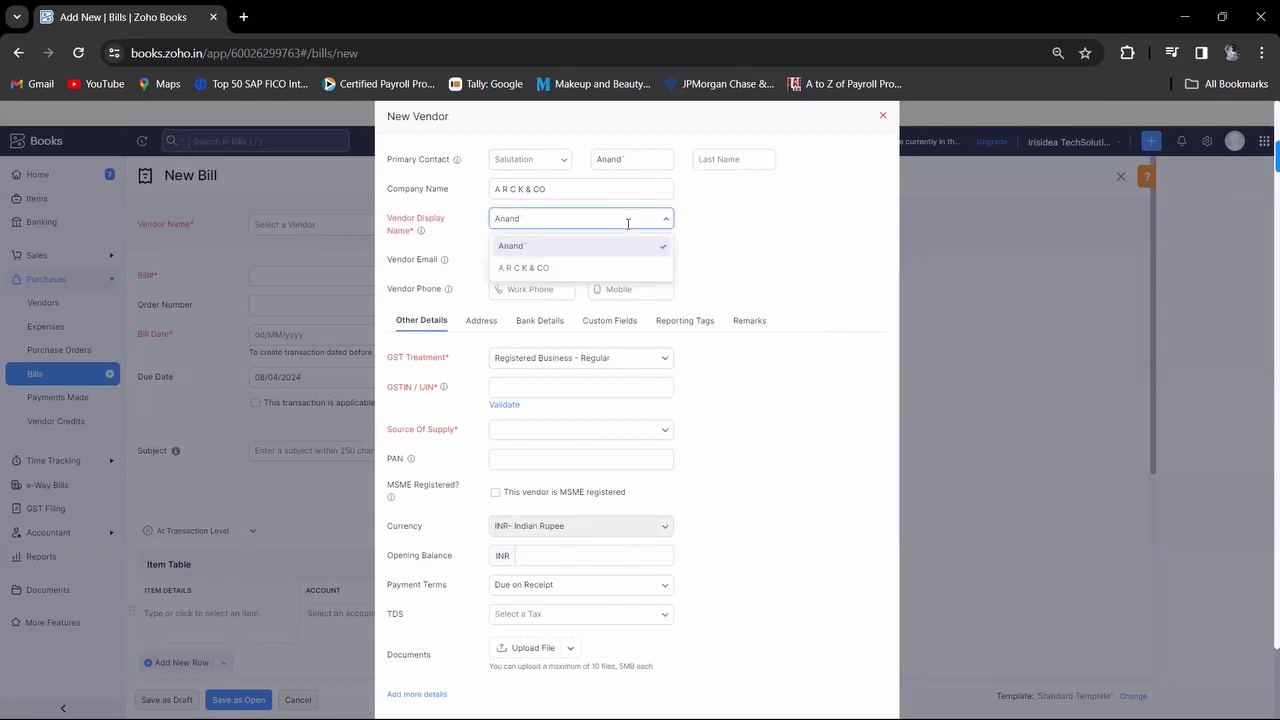
pyautogui.click(564, 268)
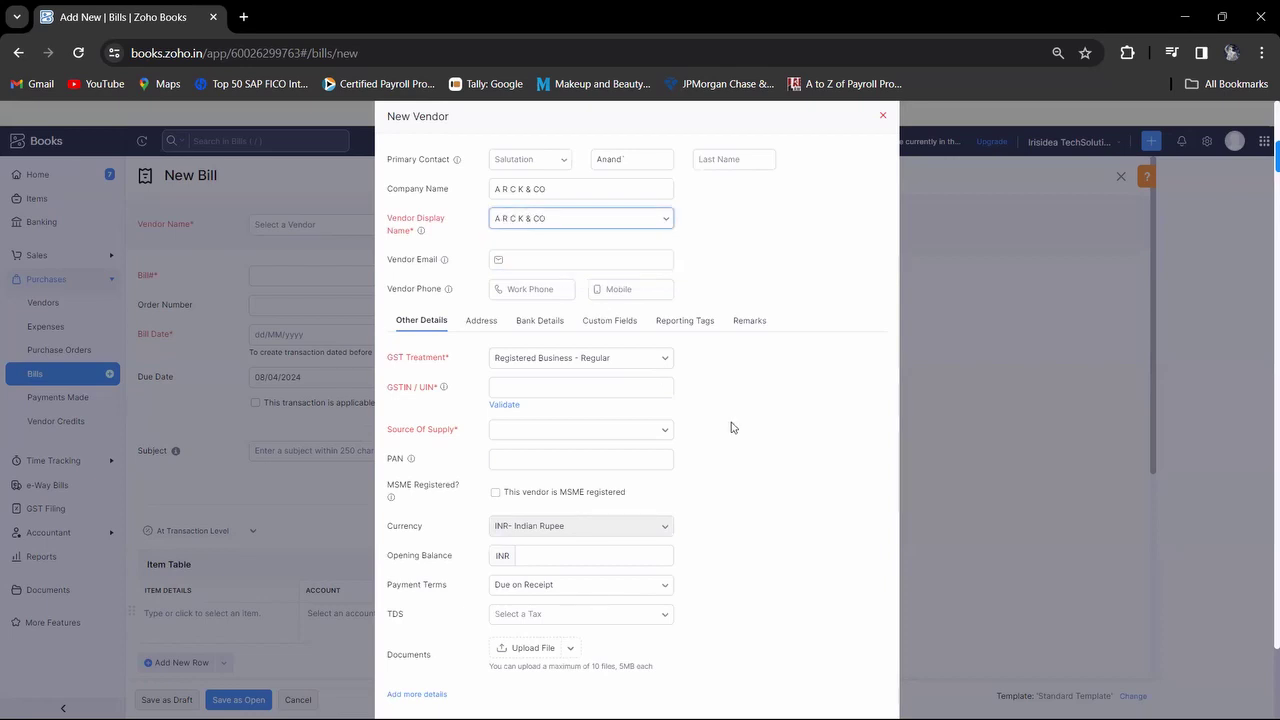
pyautogui.scroll(-1, 731, 428)
# - Copy the supplier's GSTIN from the invoice into the vendor's GSTIN field
pyautogui.hotkey('alt', 'Tab')
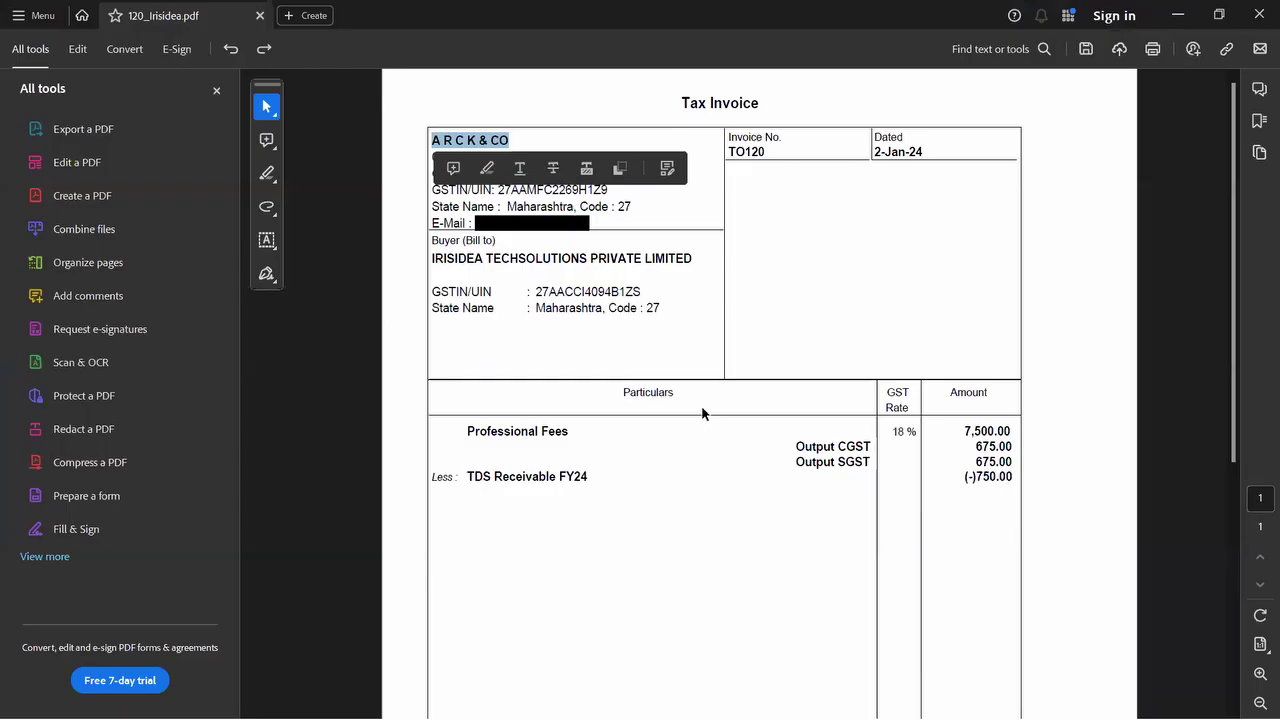
pyautogui.doubleClick(561, 192)
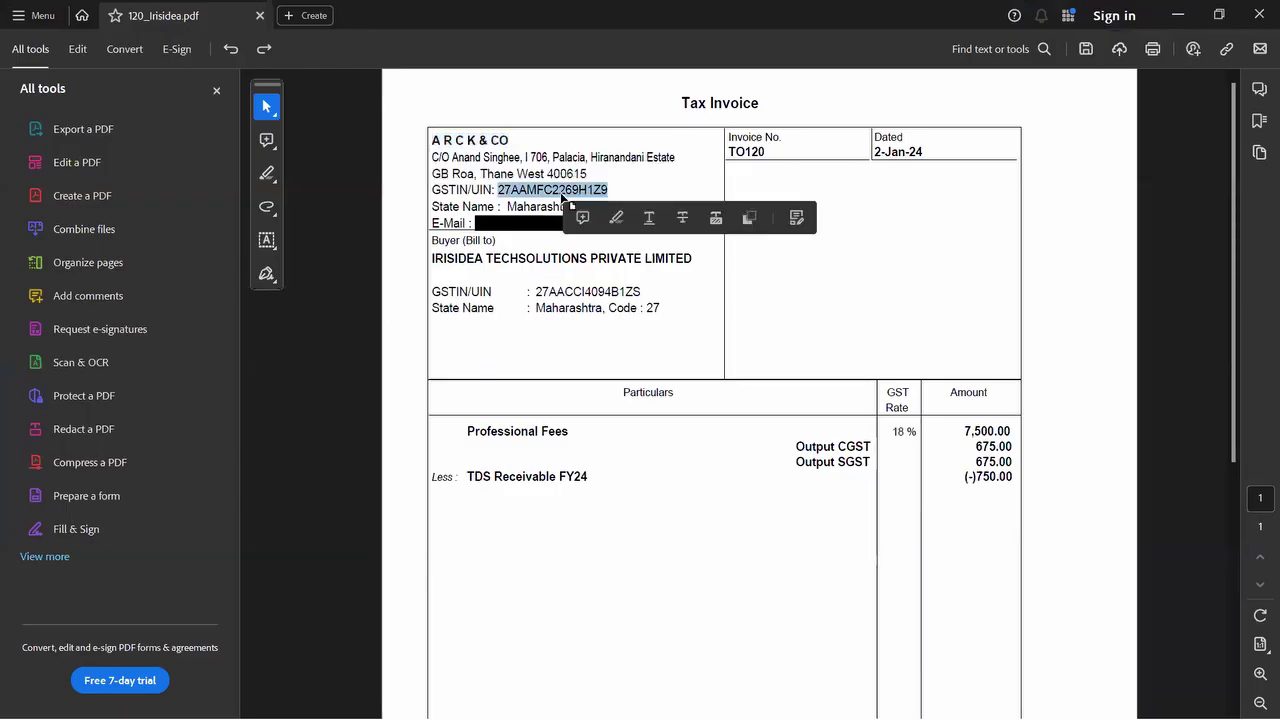
pyautogui.hotkey('ctrl', 'c')
pyautogui.hotkey('alt', 'Tab')
pyautogui.click(547, 320)
pyautogui.hotkey('ctrl', 'v')
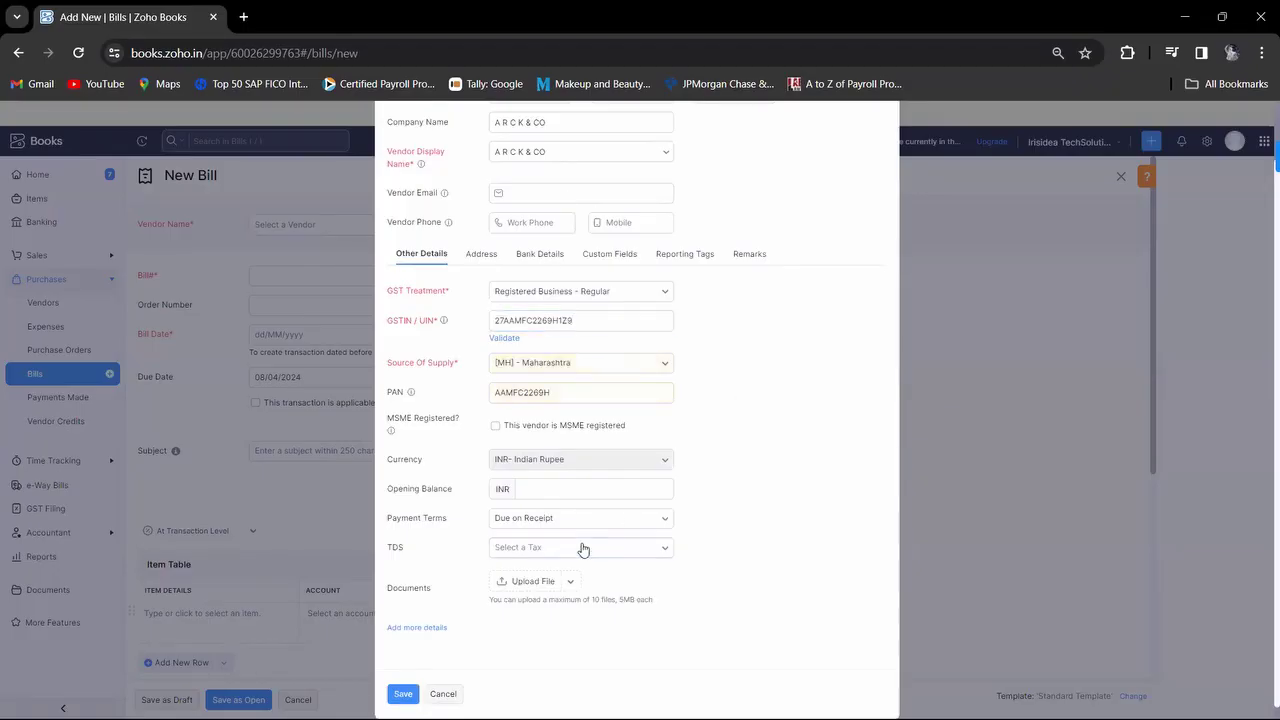
# - Set the vendor's TDS to Professional Fees [10%]
pyautogui.click(578, 548)
pyautogui.moveTo(674, 620); pyautogui.dragTo(674, 690)
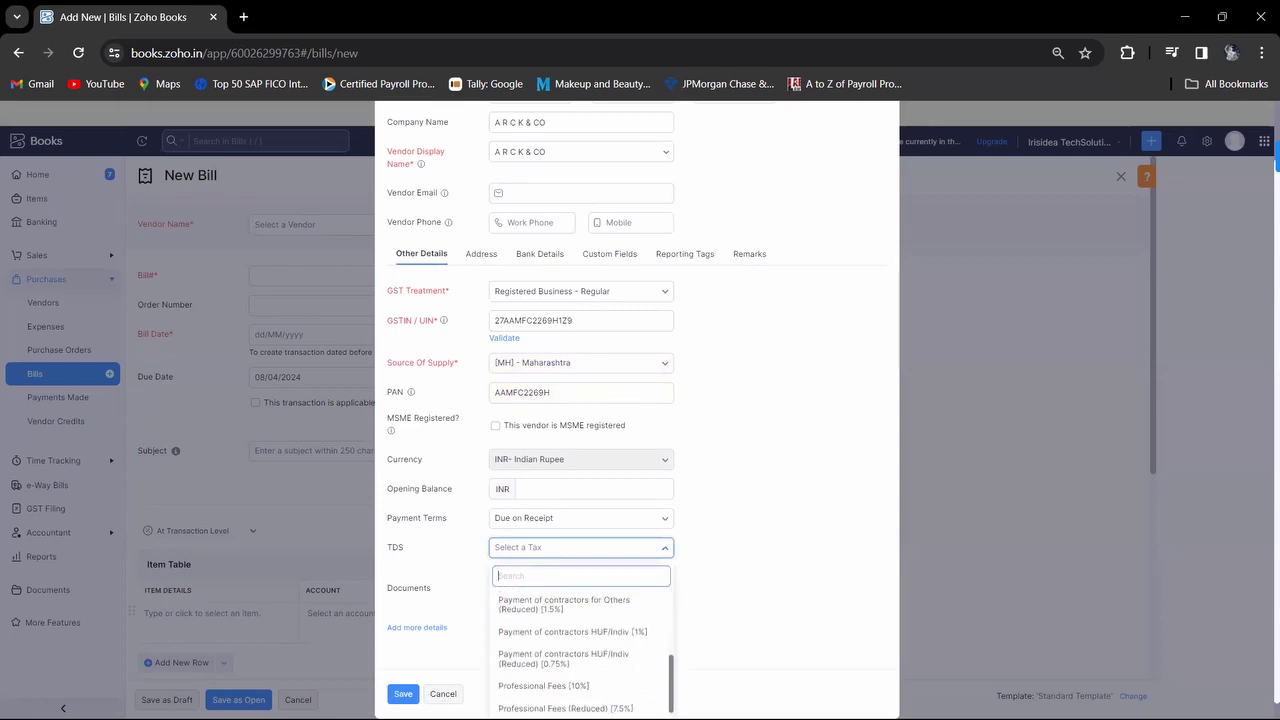
pyautogui.scroll(-1, 590, 690)
pyautogui.click(590, 664)
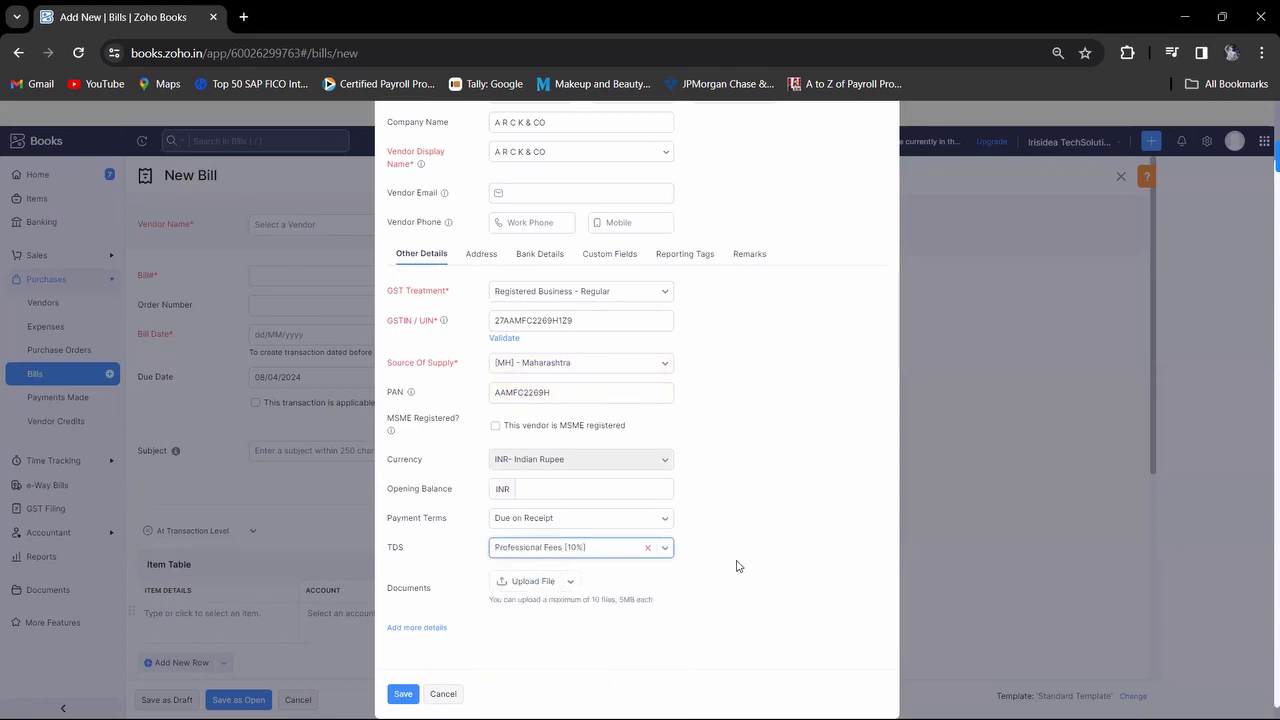
pyautogui.click(573, 582)
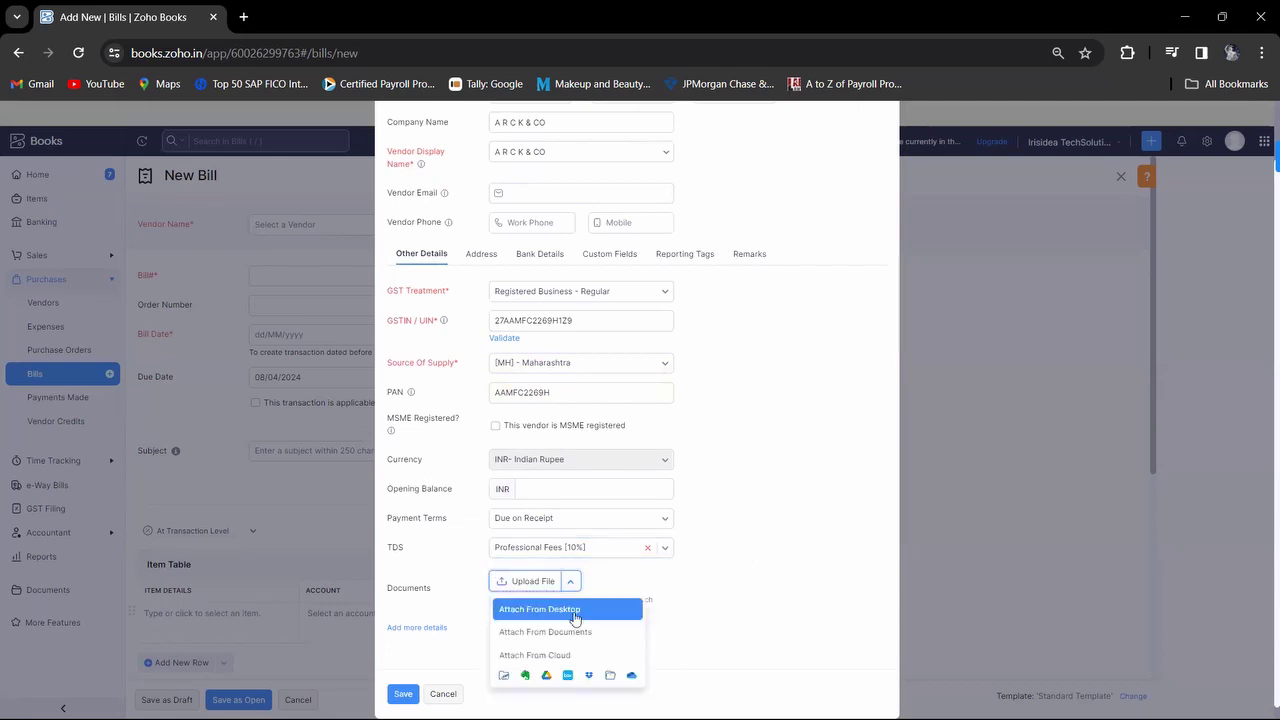
# - Attach the 120_Irisidea invoice file from Downloads to the new vendor
pyautogui.click(575, 618)
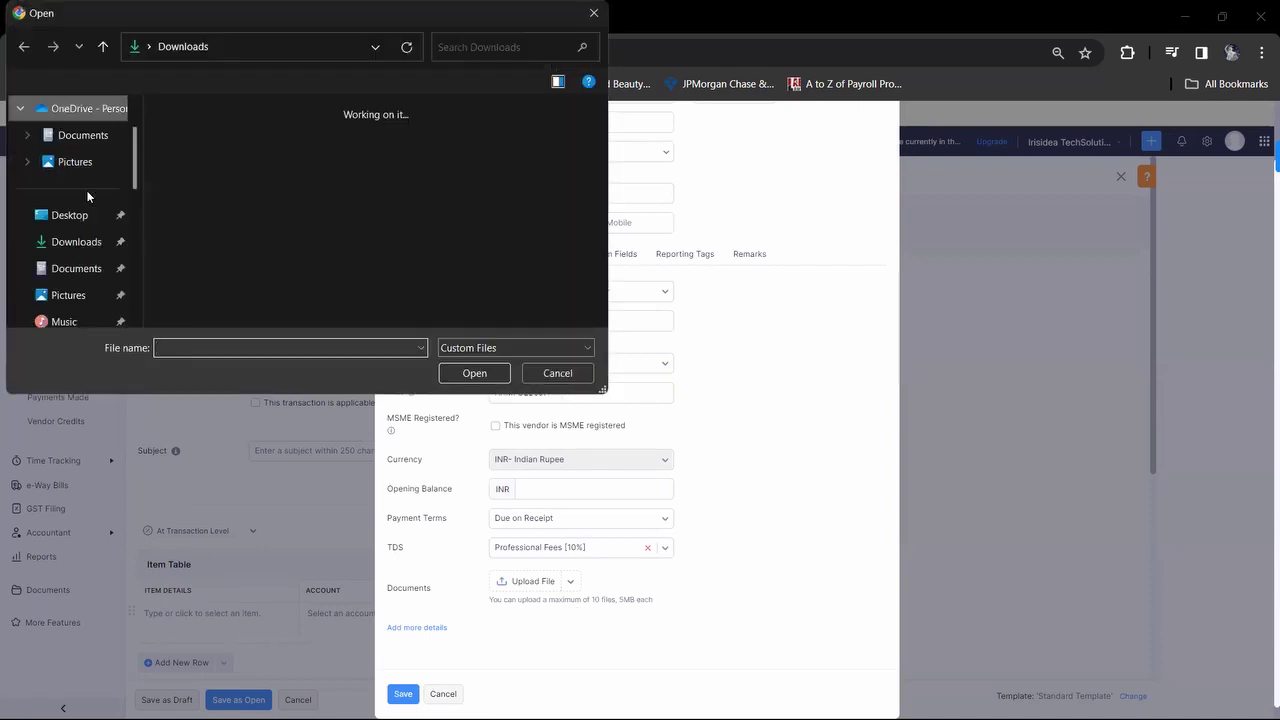
pyautogui.click(72, 242)
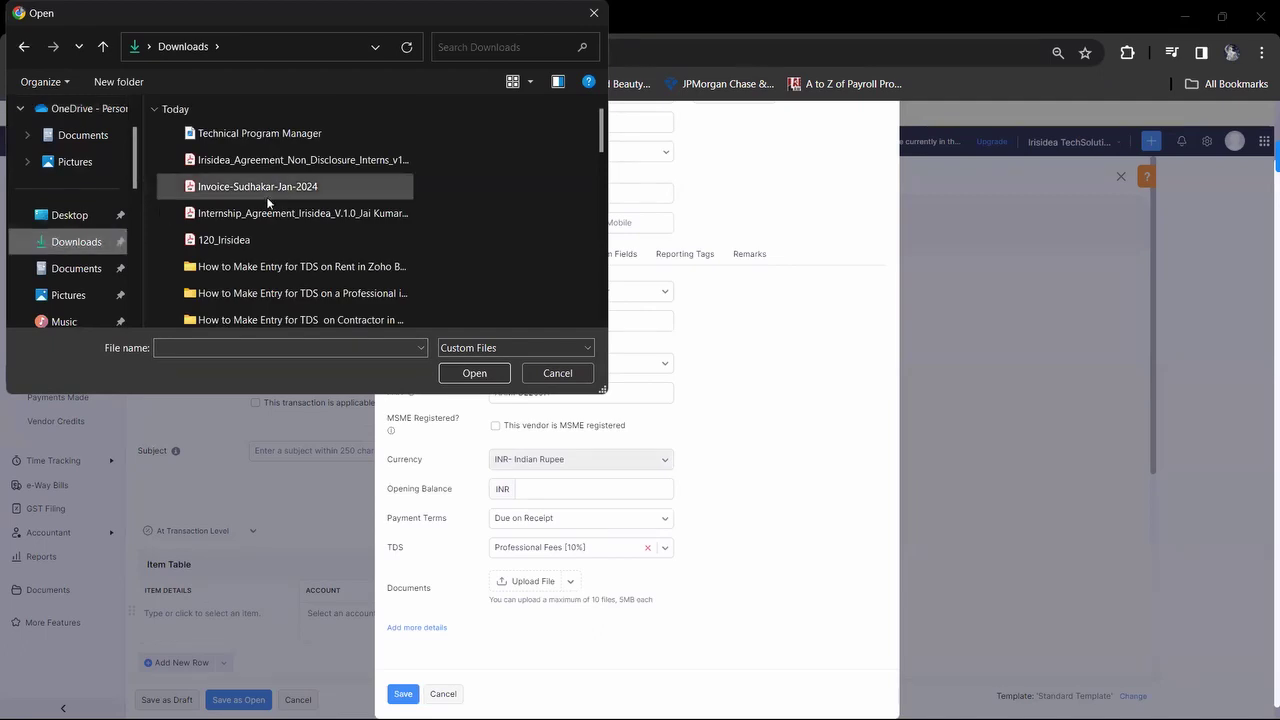
pyautogui.click(294, 230)
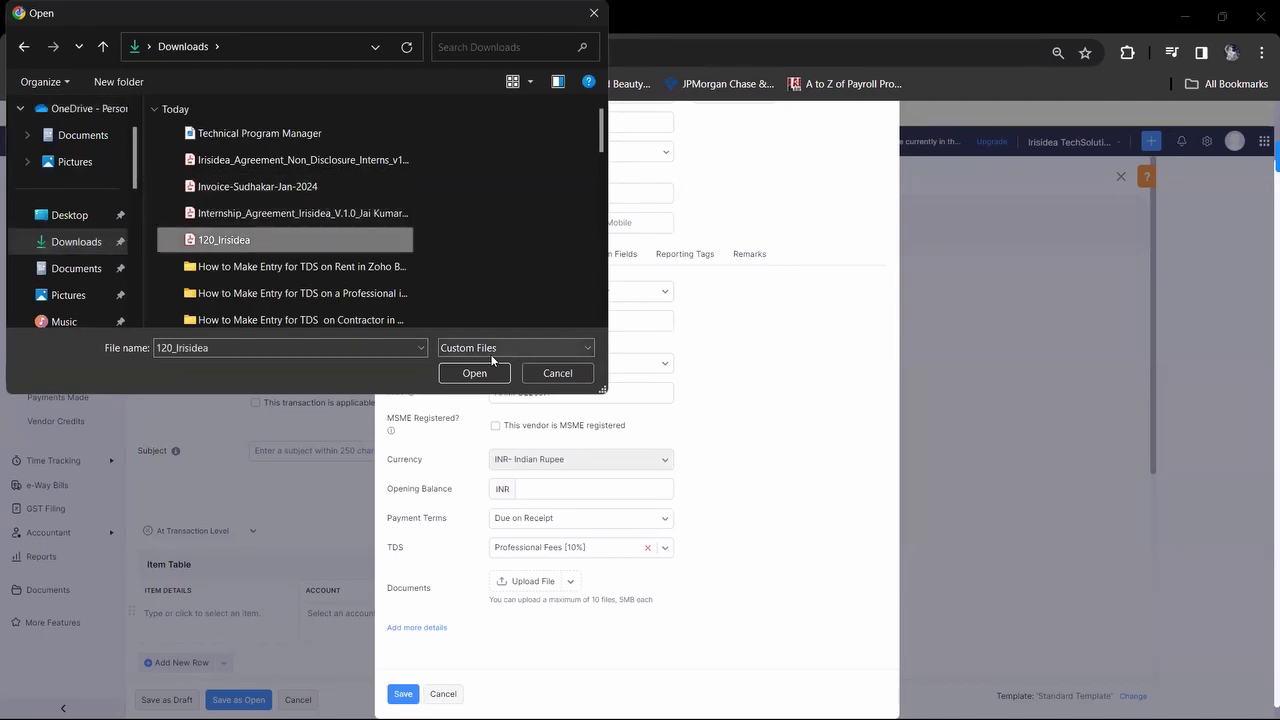
pyautogui.click(474, 373)
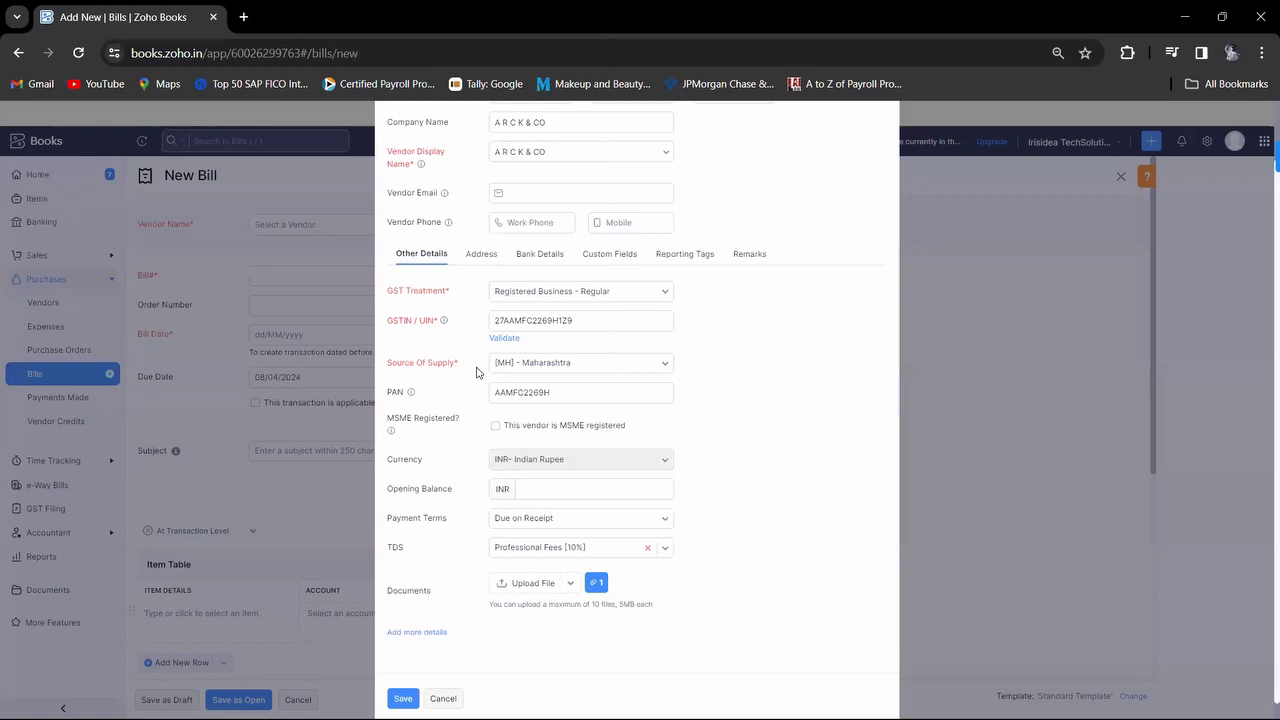
# - Correct the invalid primary contact first name and save vendor A R C K & CO
pyautogui.click(400, 699)
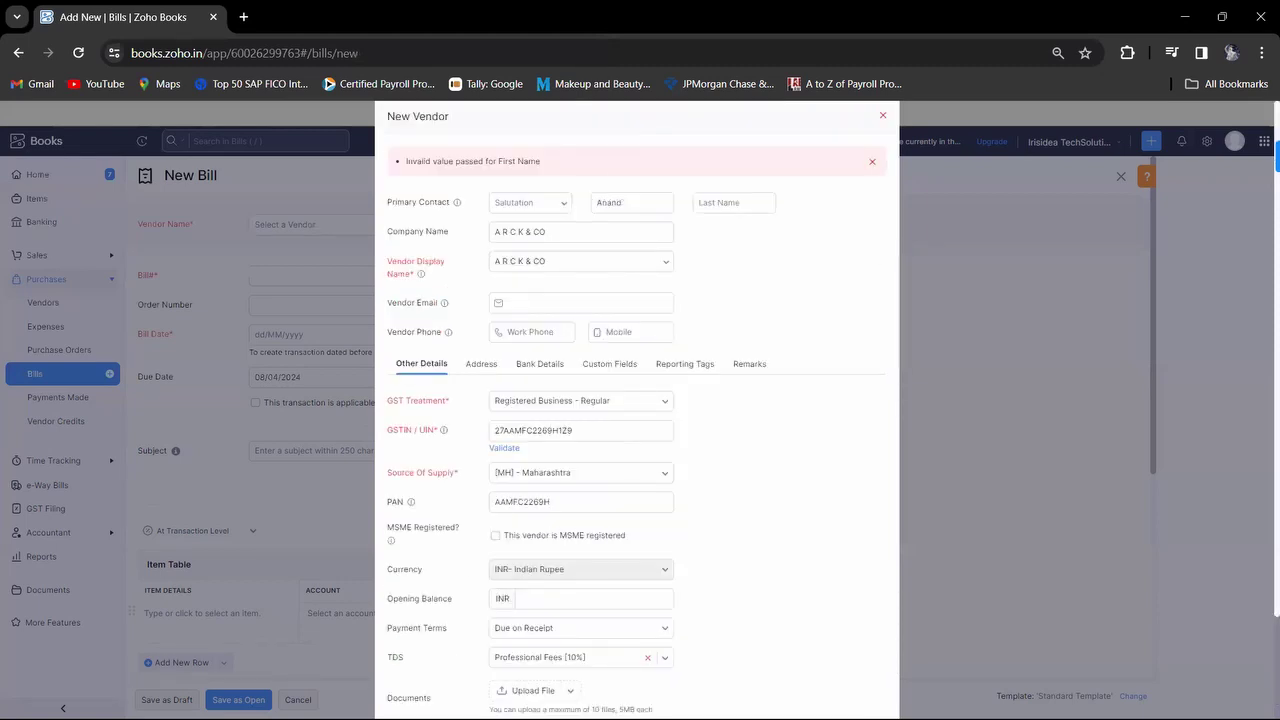
pyautogui.click(634, 202)
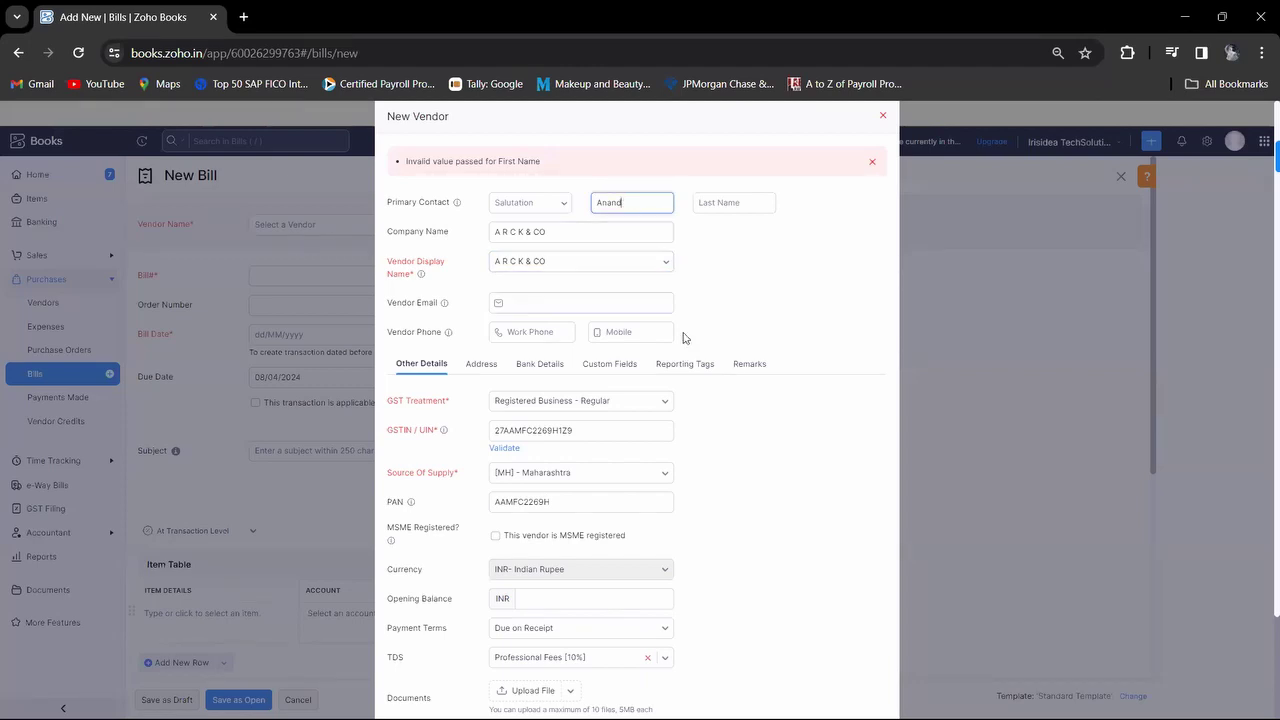
pyautogui.click(741, 422)
pyautogui.scroll(-1, 741, 422)
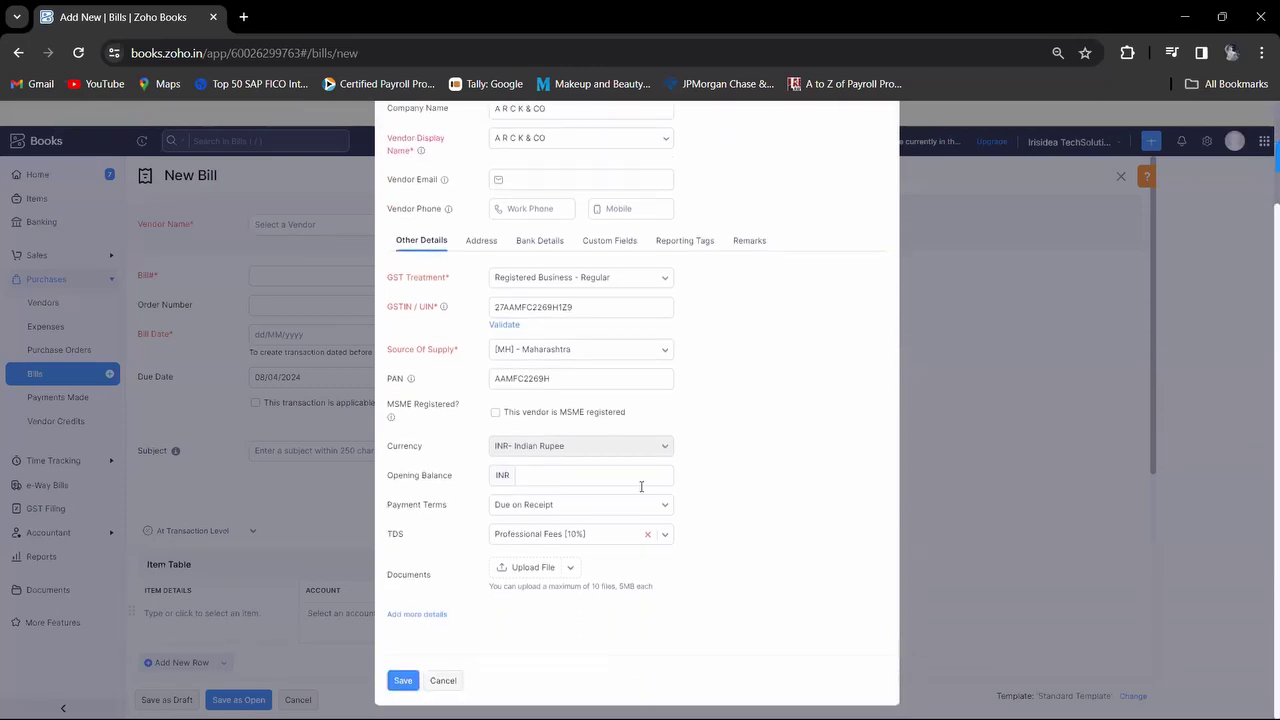
pyautogui.click(400, 684)
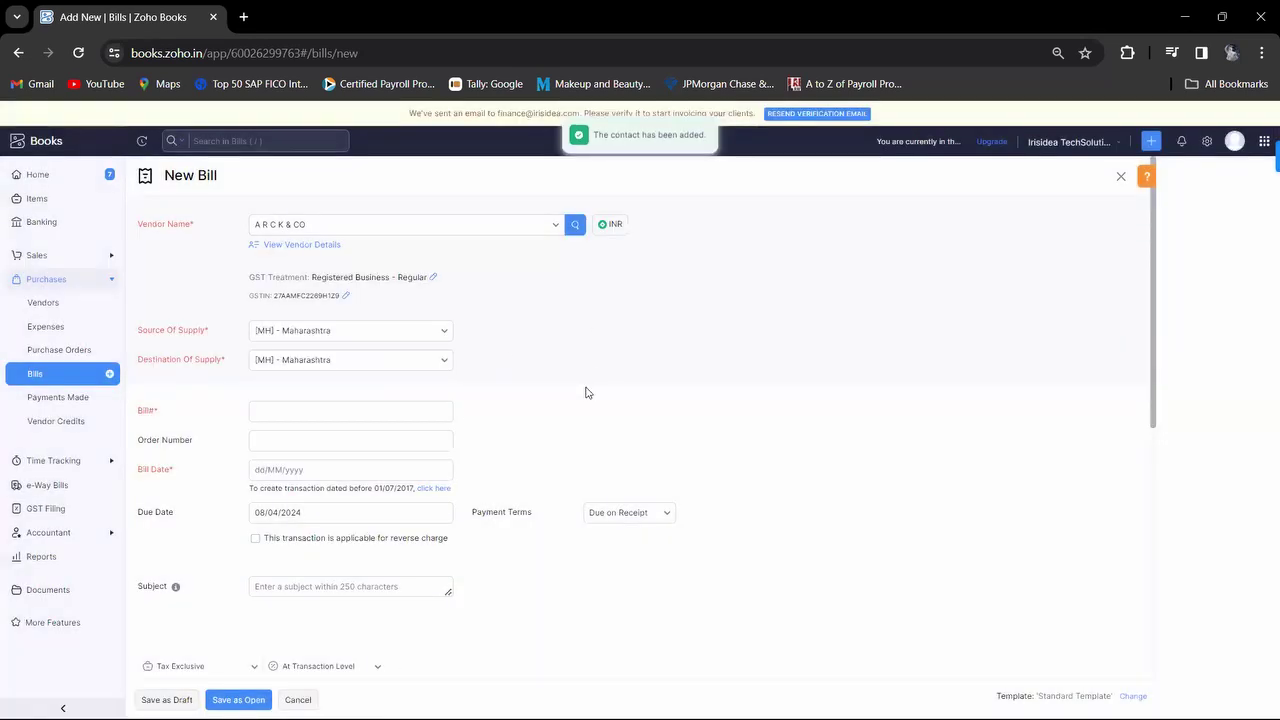
# - Enter bill number TO120, copied from the invoice PDF
pyautogui.scroll(-1, 586, 392)
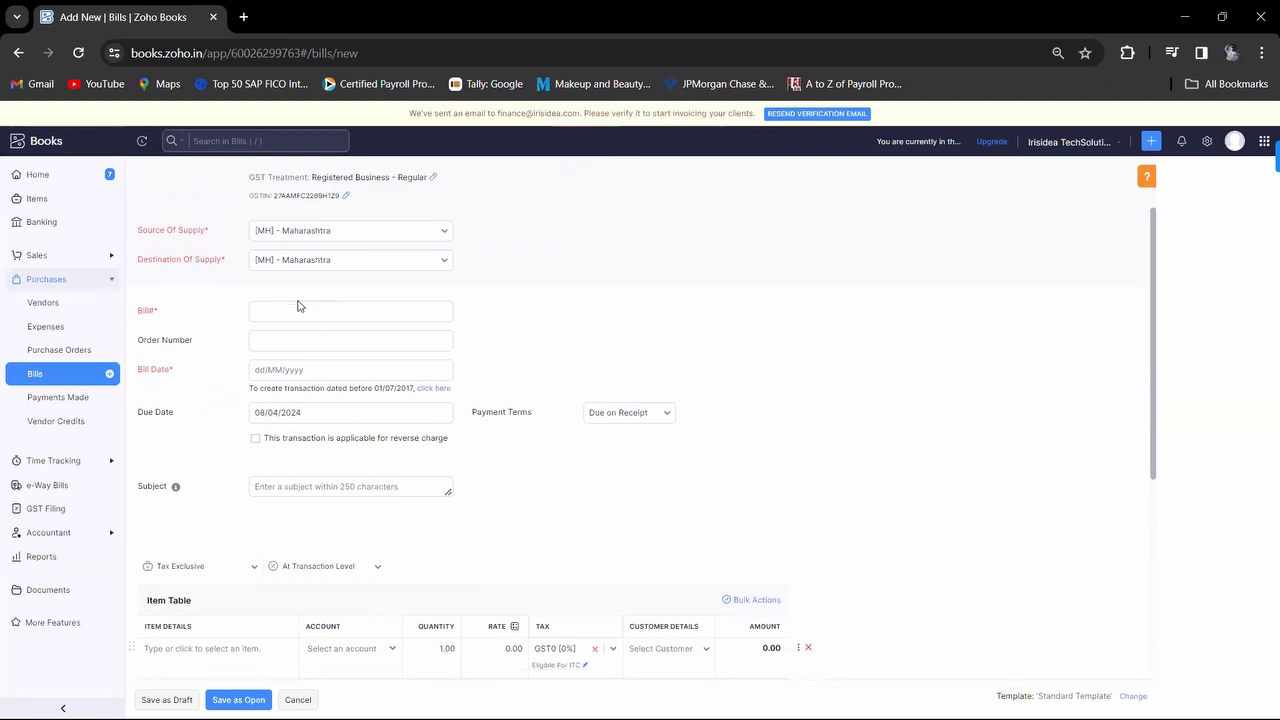
pyautogui.click(303, 315)
pyautogui.hotkey('alt', 'Tab')
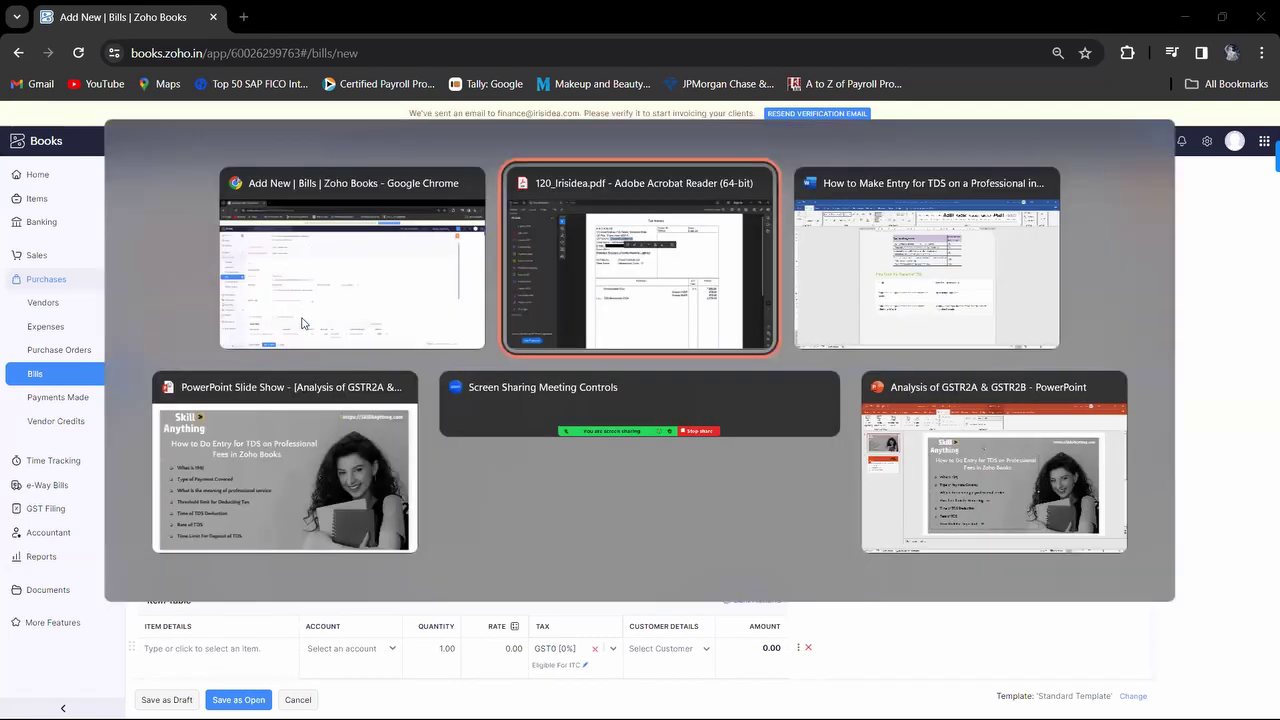
pyautogui.doubleClick(743, 151)
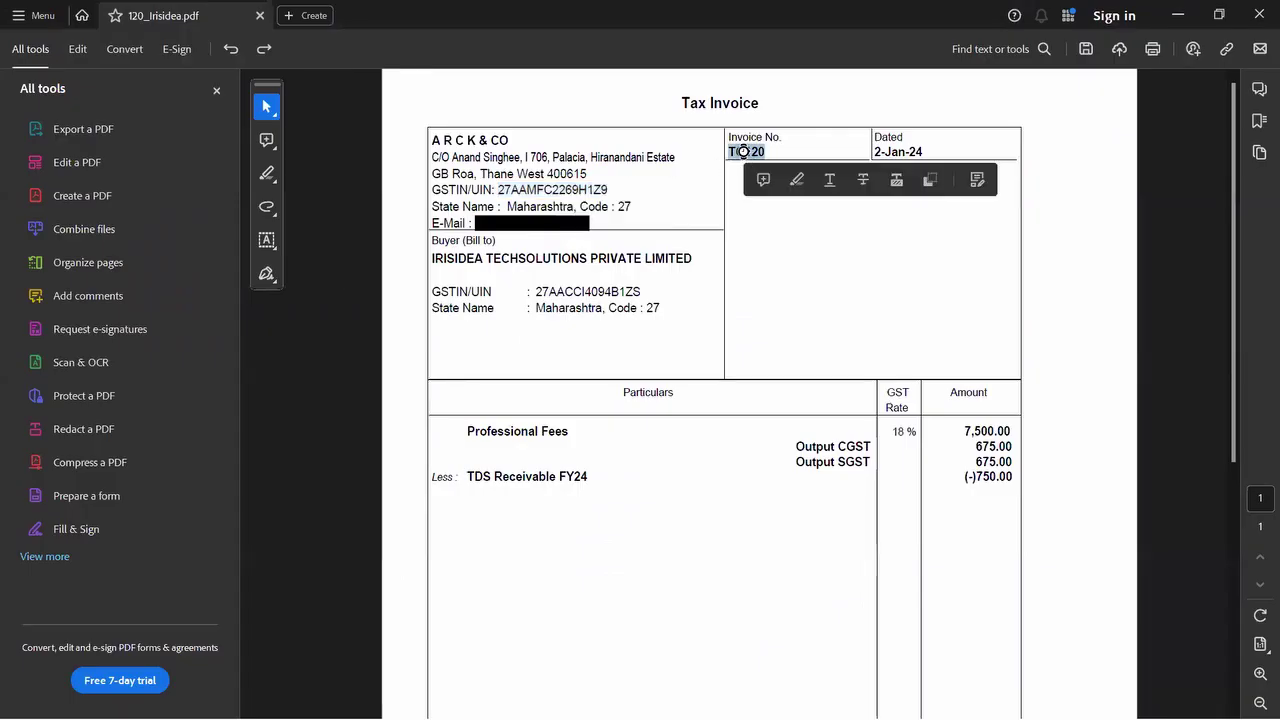
pyautogui.hotkey('ctrl', 'c')
pyautogui.hotkey('alt', 'Tab')
pyautogui.hotkey('ctrl', 'v')
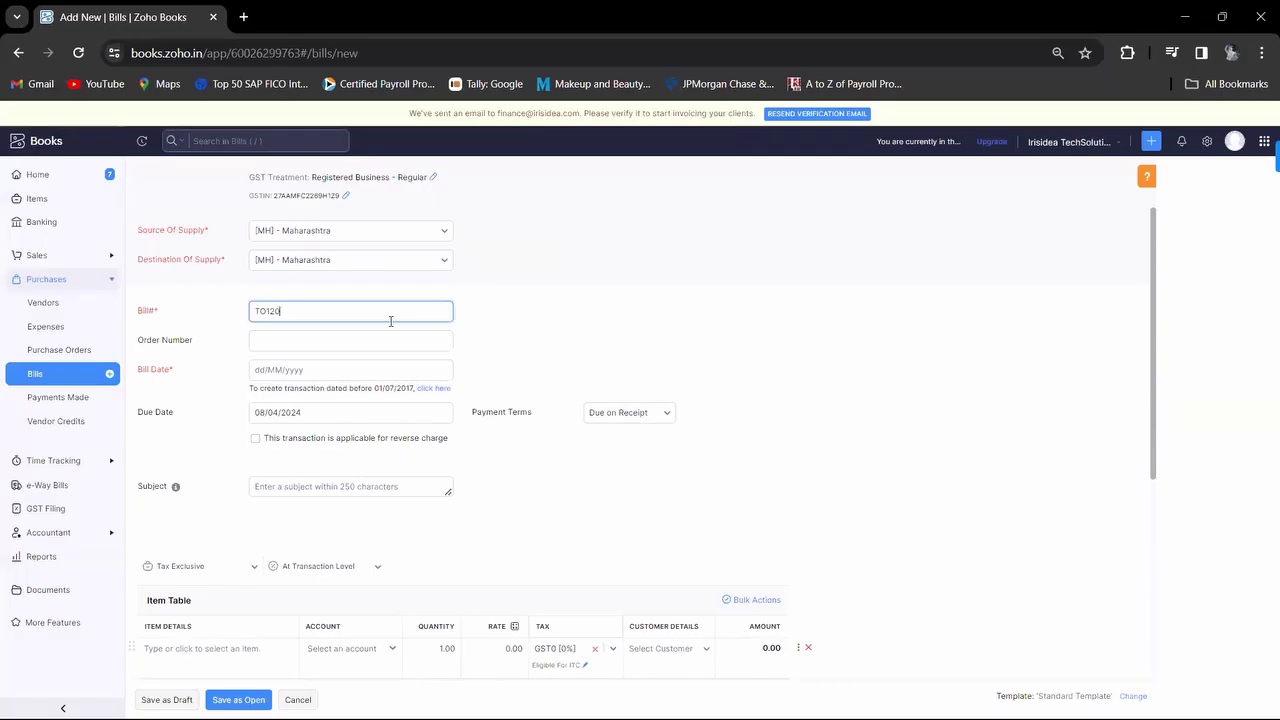
# - Set the bill date to 2 January 2024, matching the invoice date
pyautogui.click(342, 369)
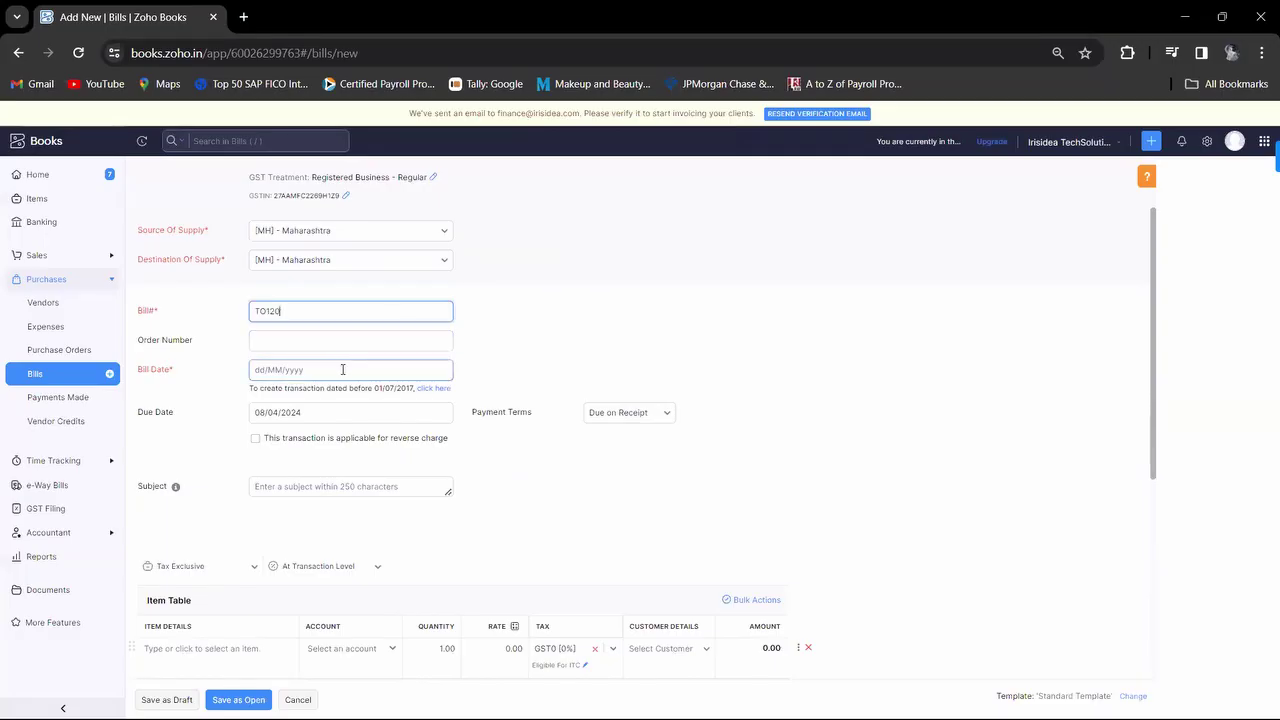
pyautogui.hotkey('alt', 'Tab')
pyautogui.hotkey('alt', 'Tab')
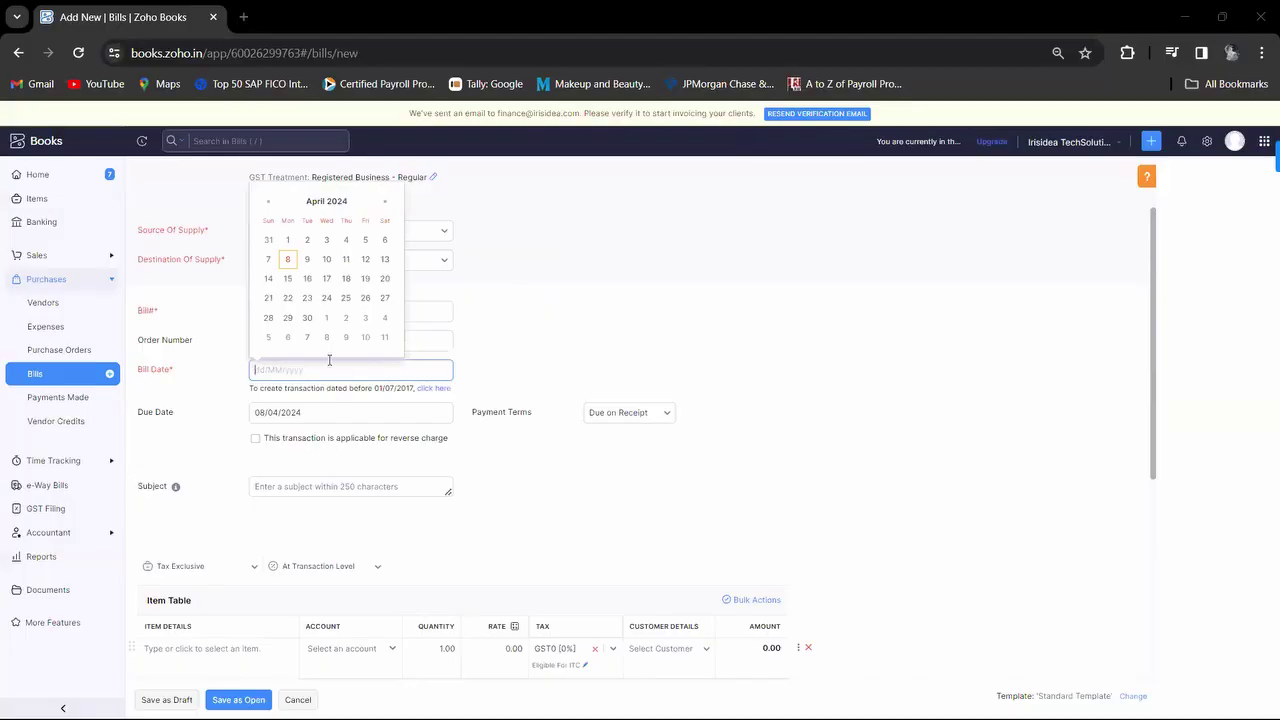
pyautogui.click(268, 203)
pyautogui.click(268, 203)
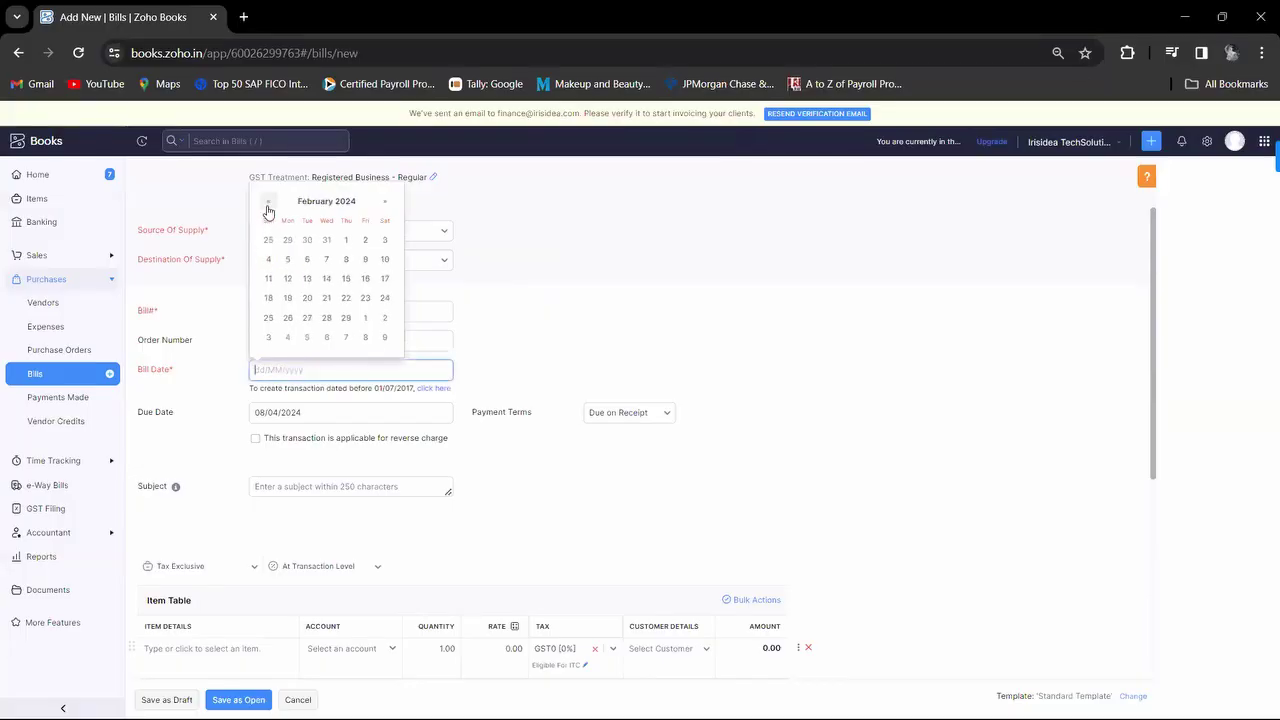
pyautogui.click(268, 205)
pyautogui.click(305, 242)
pyautogui.hotkey('alt', 'Tab')
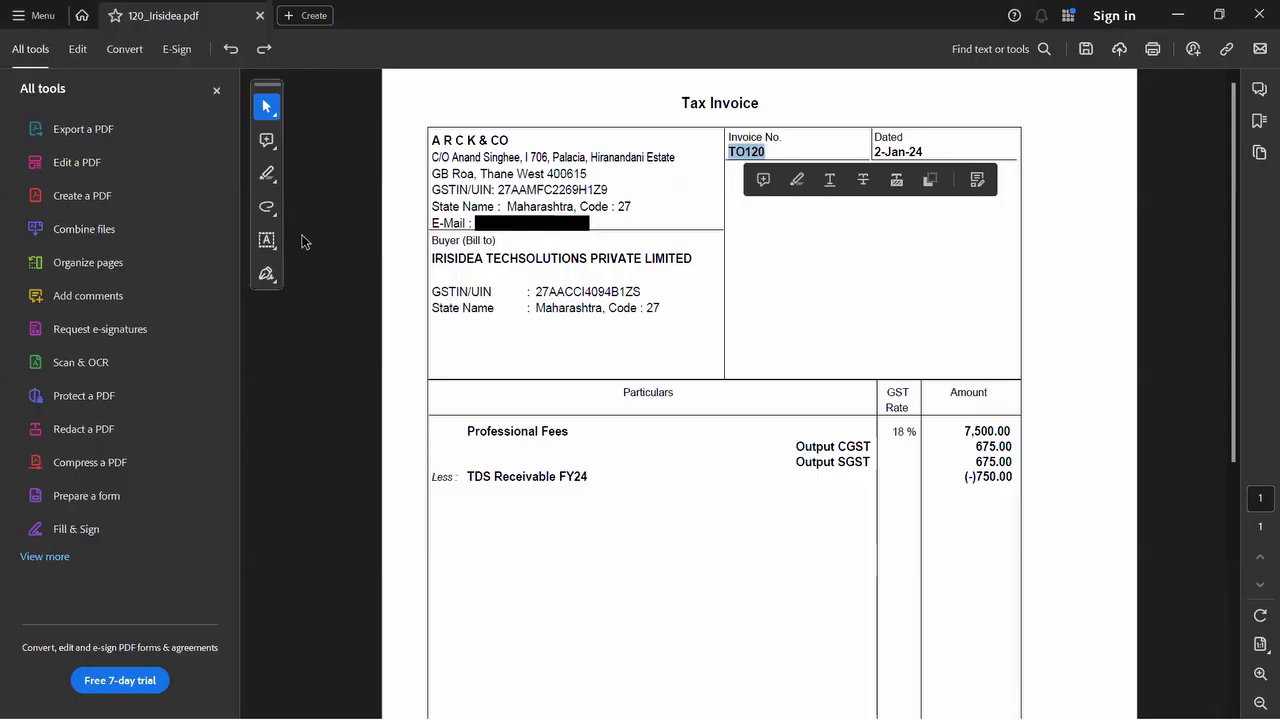
pyautogui.hotkey('alt', 'Tab')
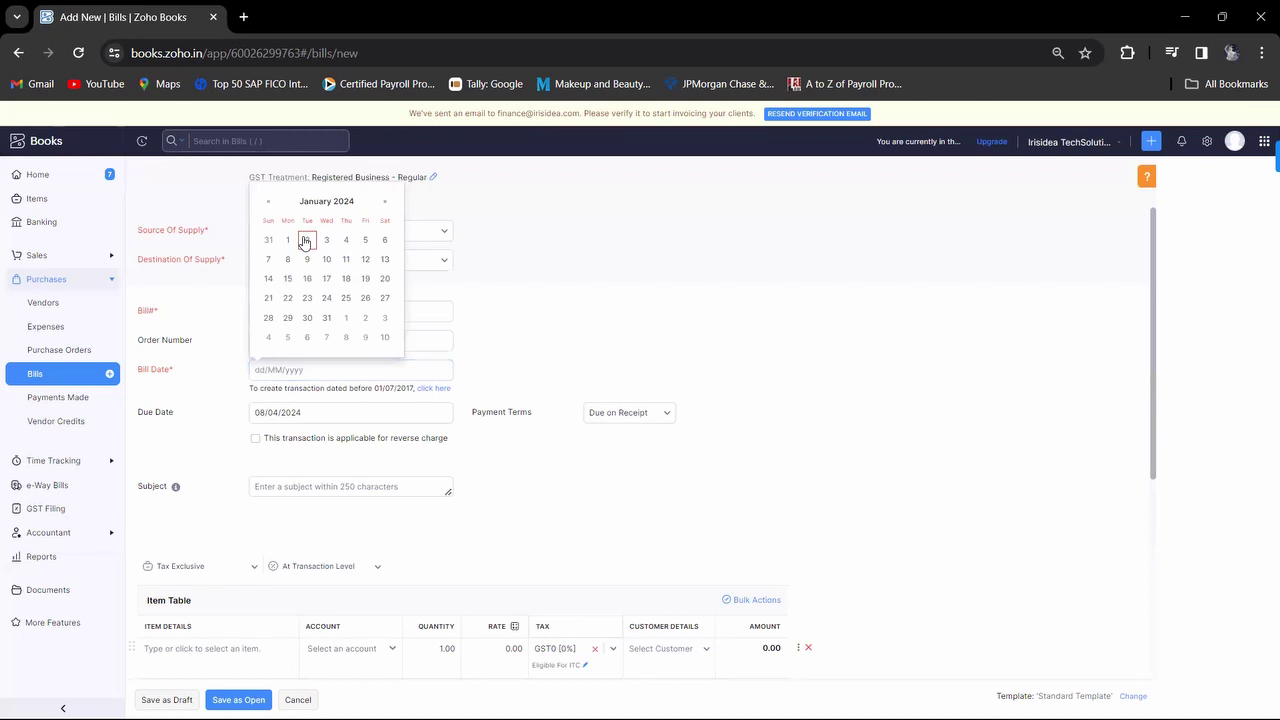
pyautogui.click(305, 242)
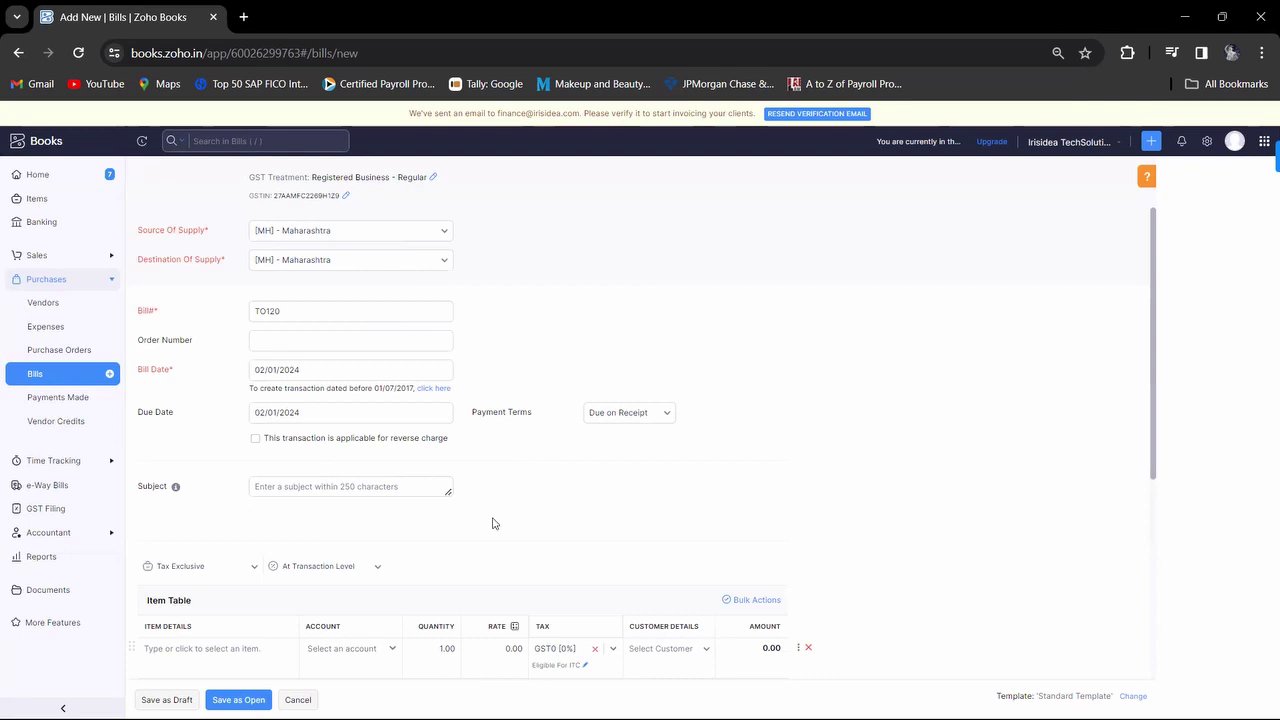
# - Create a new item from the bill's first Item Details line
pyautogui.scroll(-1, 200, 617)
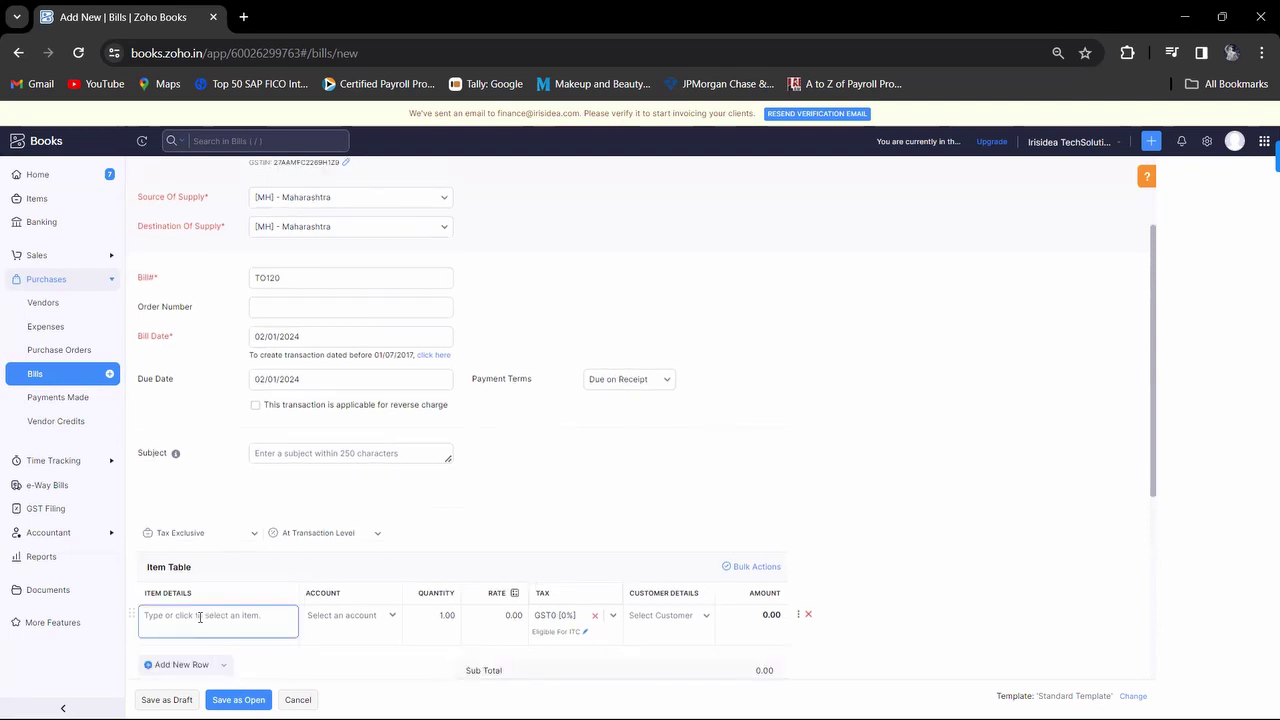
pyautogui.write('Pro')
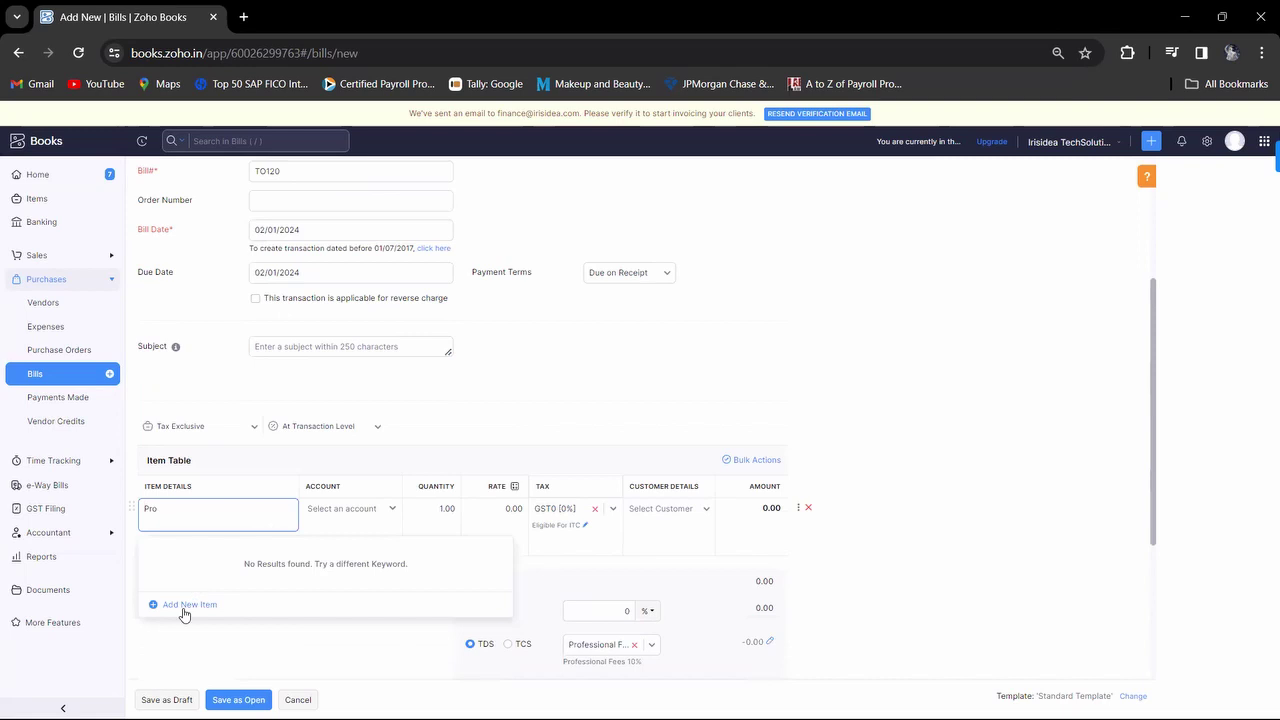
pyautogui.click(183, 608)
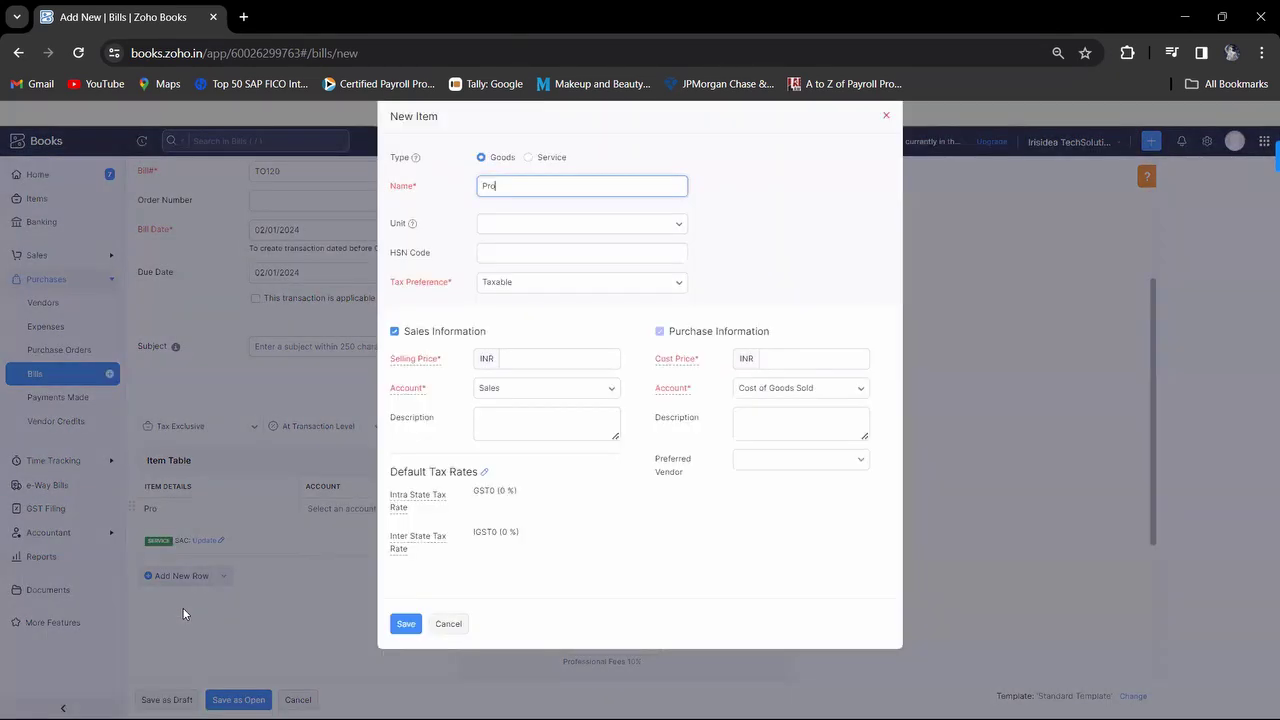
pyautogui.write('f')
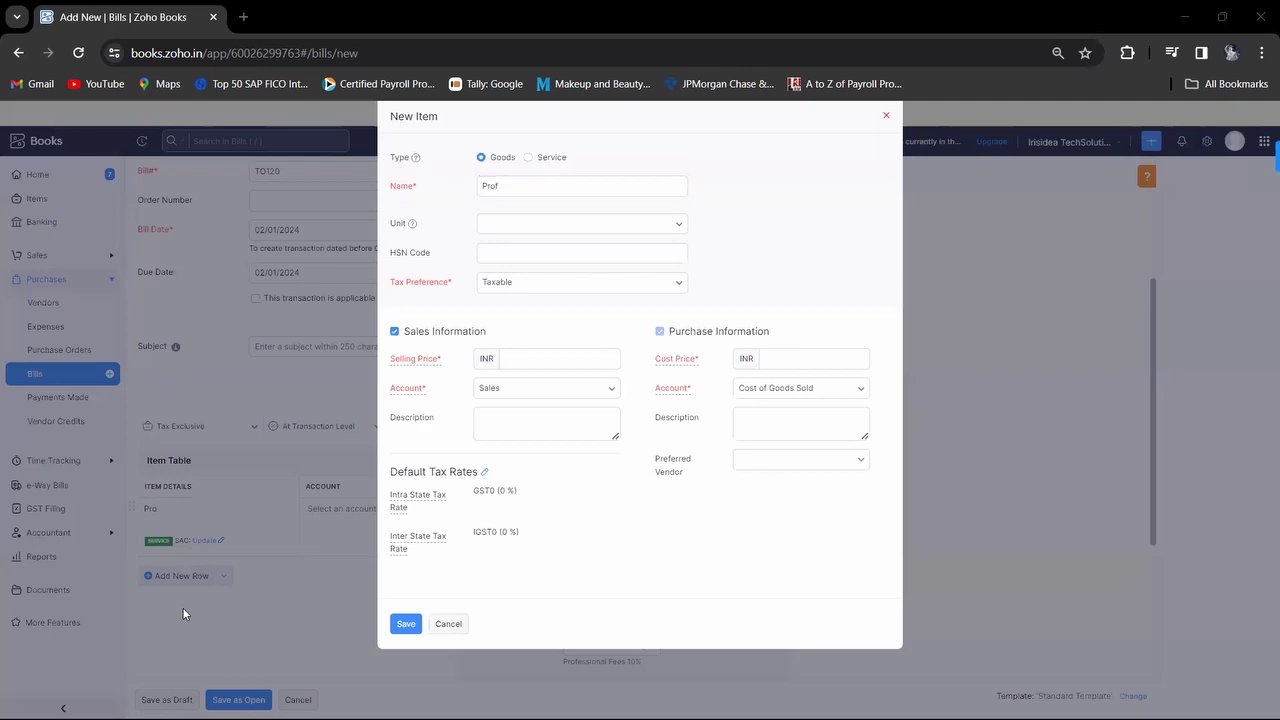
# - Name the new item Professional Fees, copied from the invoice PDF
pyautogui.hotkey('alt', 'Tab')
pyautogui.moveTo(578, 431); pyautogui.dragTo(469, 431)
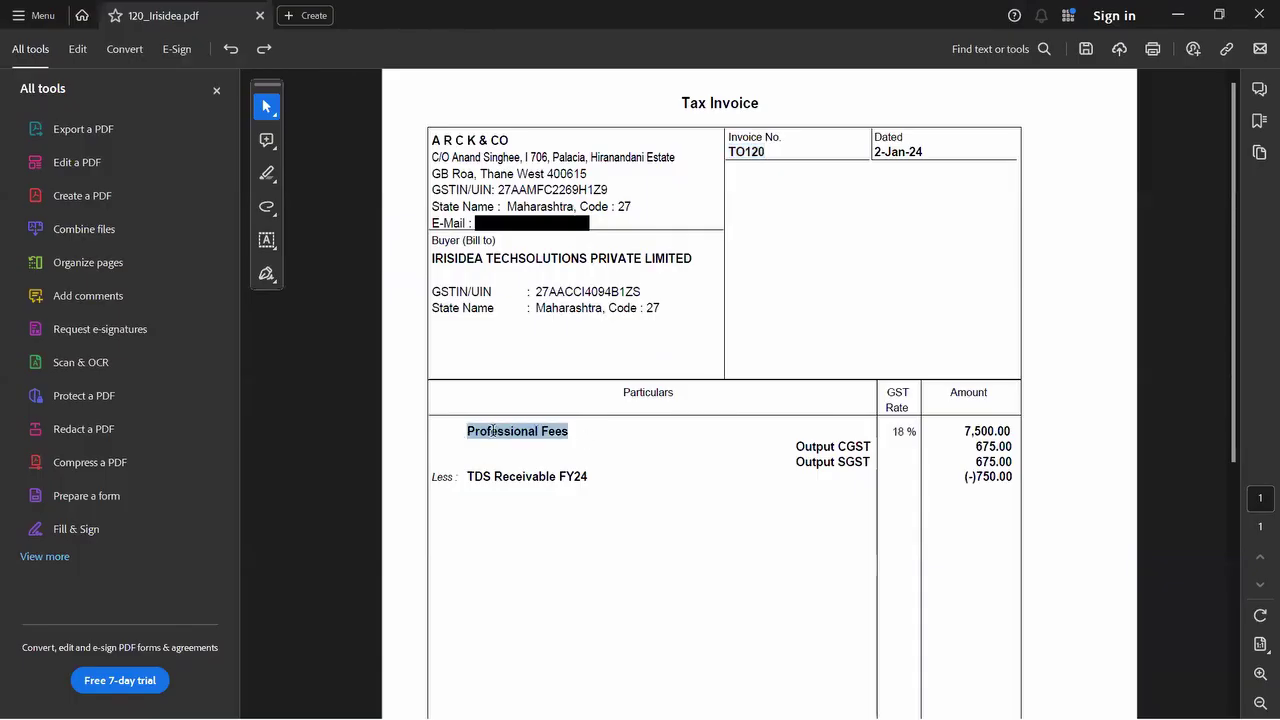
pyautogui.hotkey('alt', 'Tab')
pyautogui.click(551, 189)
pyautogui.press('BackSpace')
pyautogui.press('BackSpace')
pyautogui.press('BackSpace')
pyautogui.hotkey('ctrl', 'v')
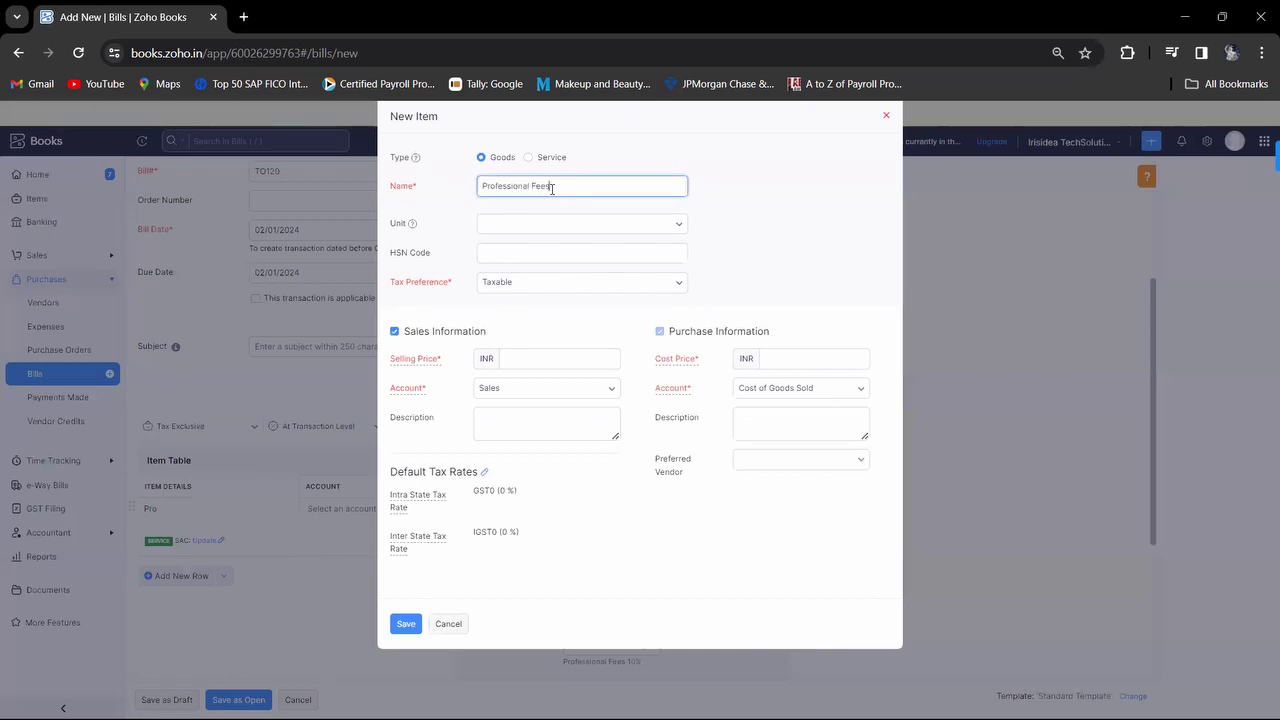
# - Mark the item as a Service and begin entering its SAC code
pyautogui.click(530, 160)
pyautogui.click(529, 158)
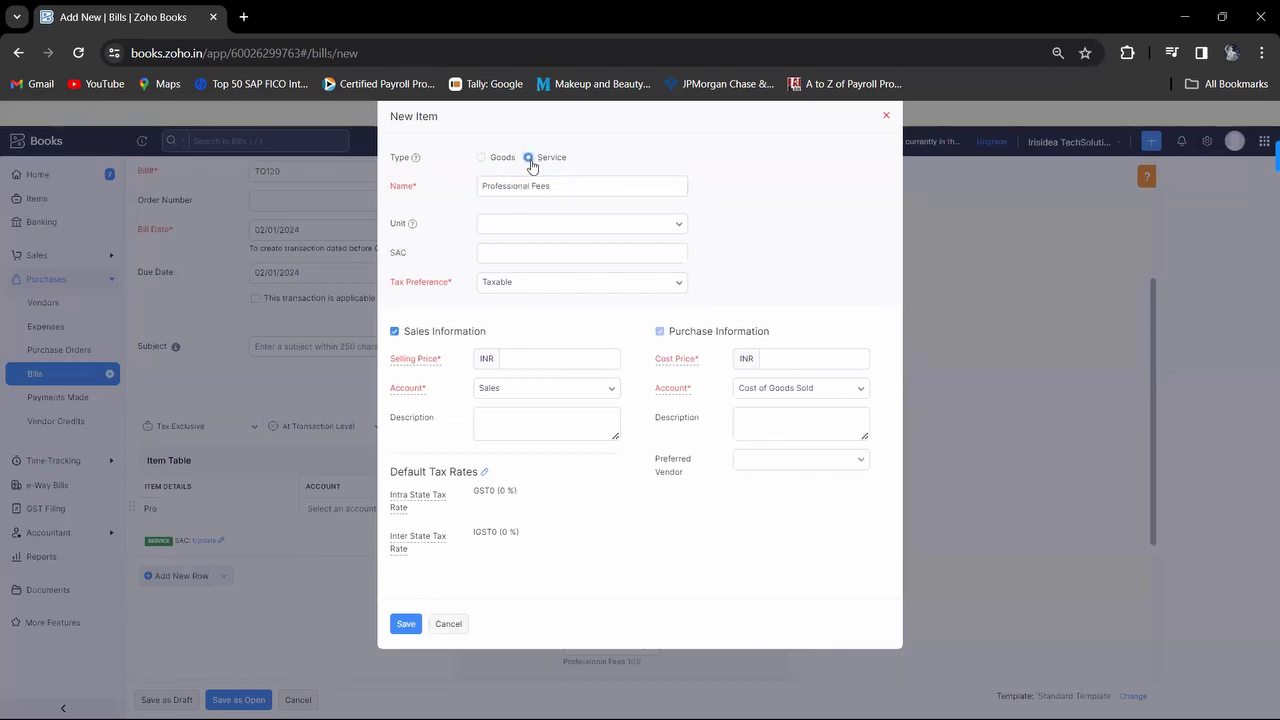
pyautogui.click(525, 252)
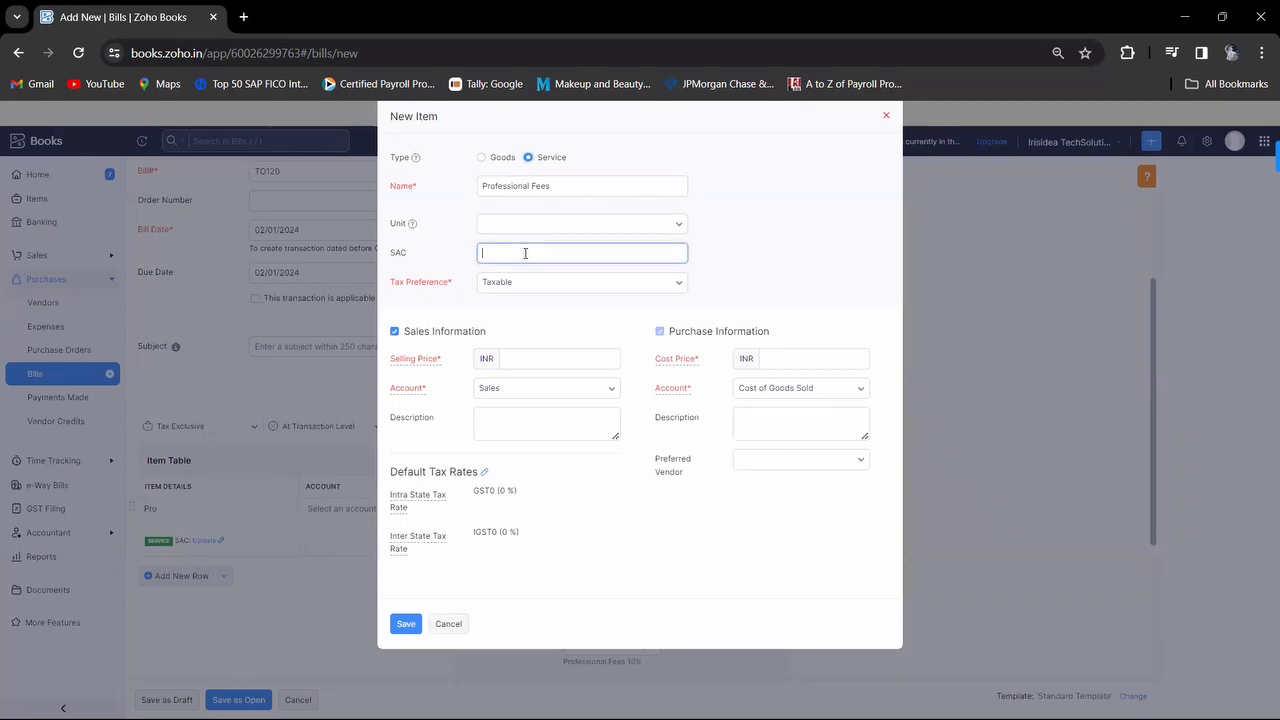
pyautogui.hotkey('alt', 'Tab')
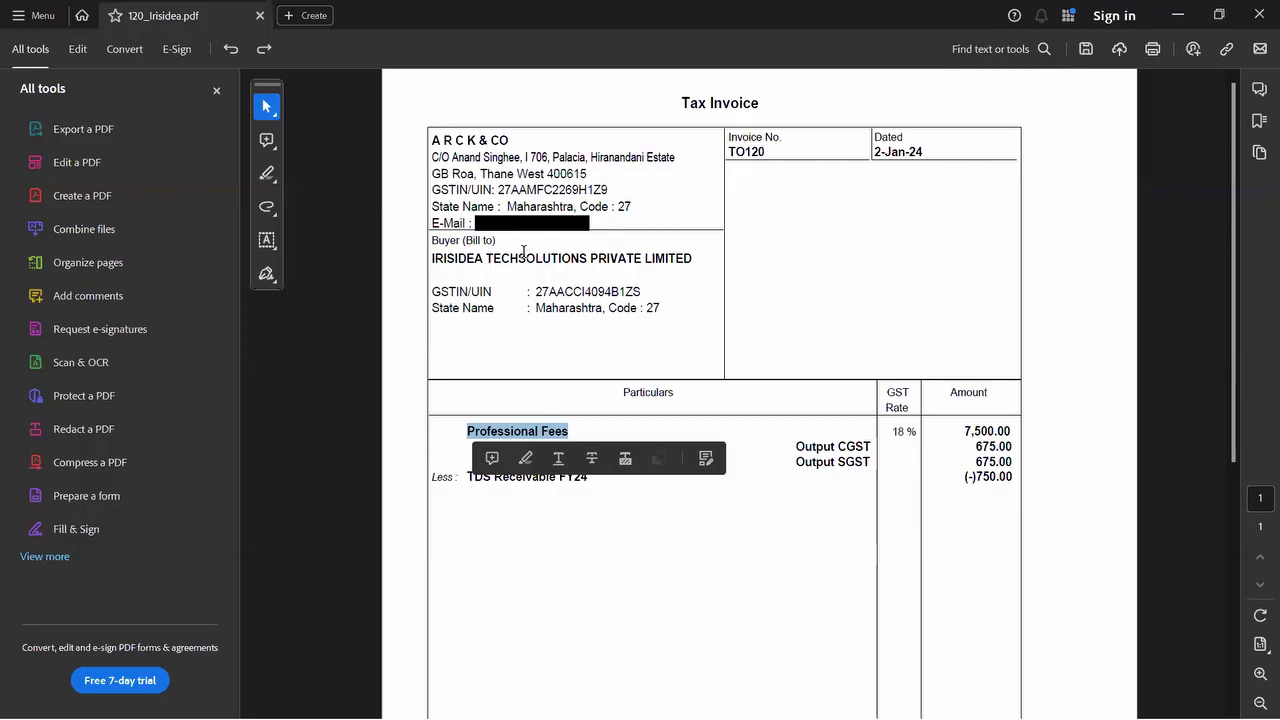
# - Clear the PDF text selection and go back to the Zoho Books New Item form
pyautogui.click(682, 403)
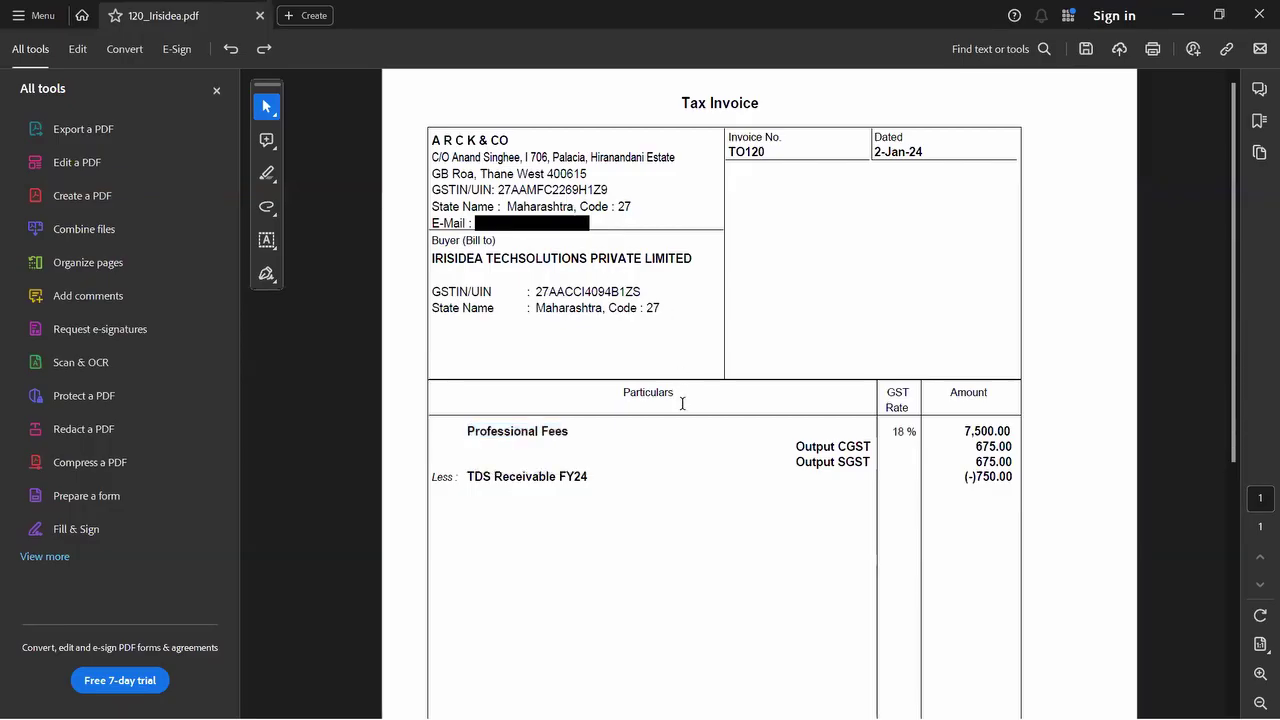
pyautogui.hotkey('alt', 'Tab')
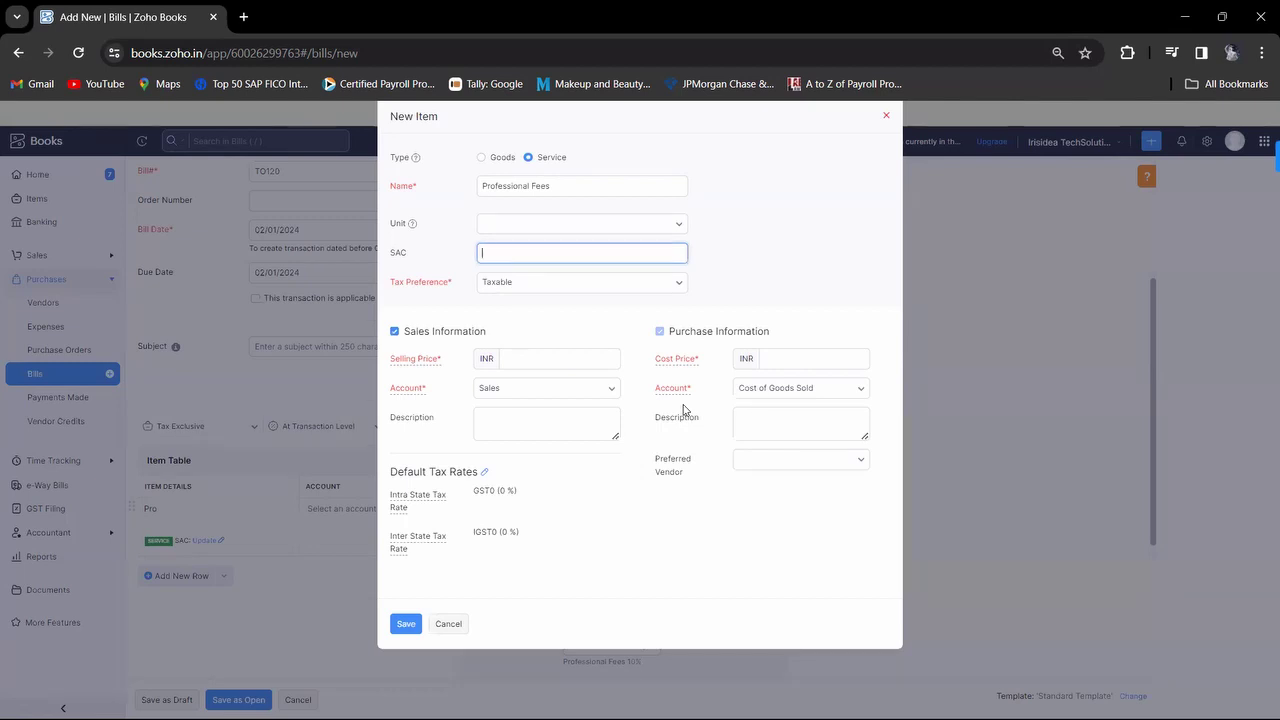
# - Enter SAC 998331, turn off sales information, and set cost price 7500
pyautogui.write('99833')
pyautogui.write('1')
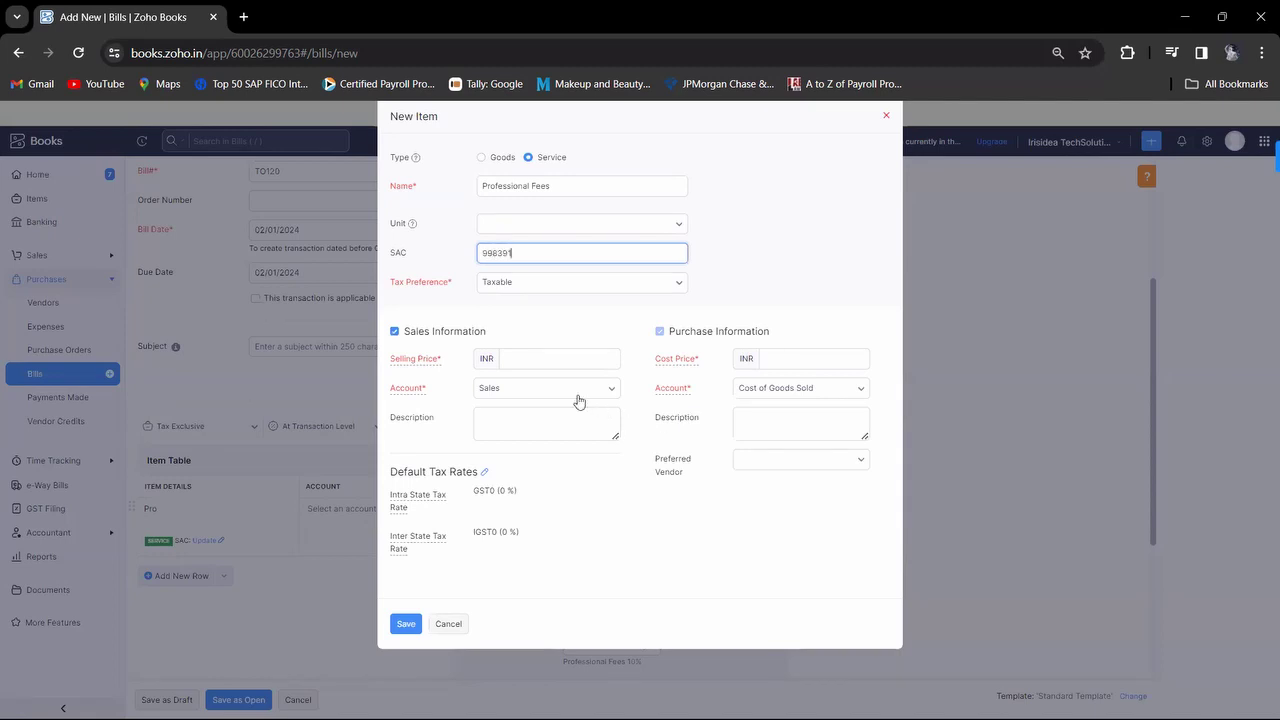
pyautogui.click(394, 331)
pyautogui.click(775, 362)
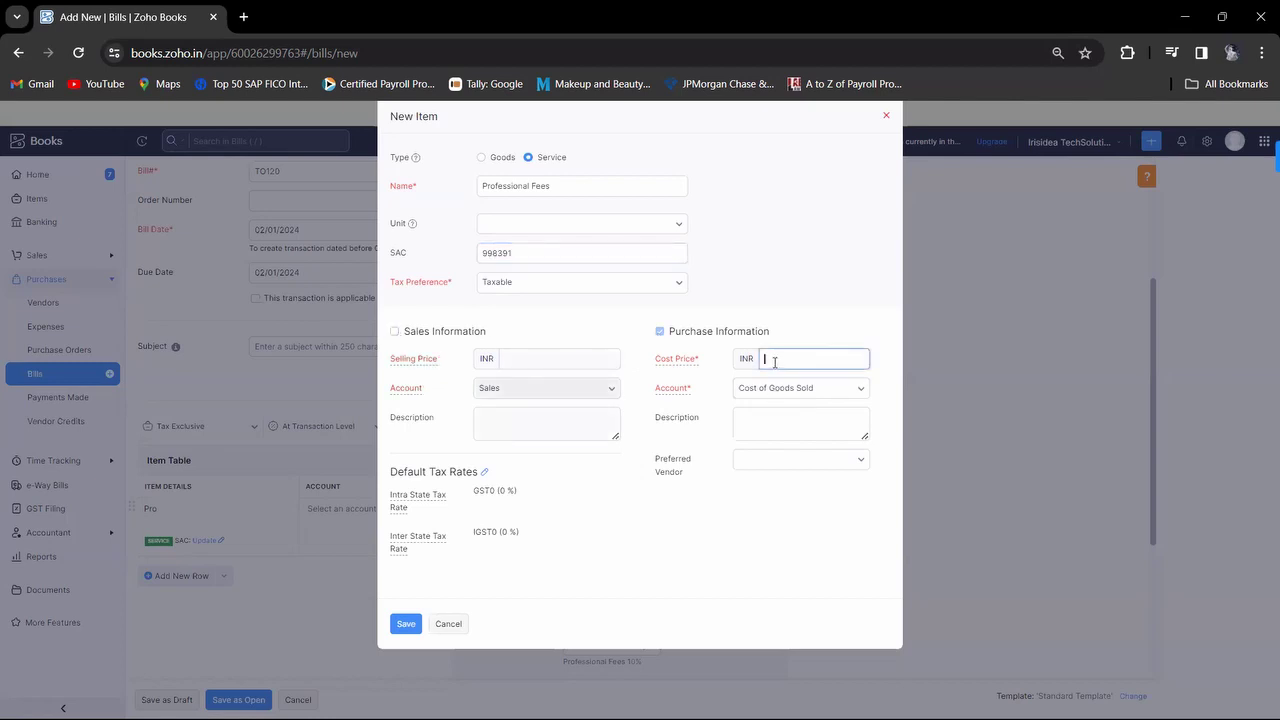
pyautogui.hotkey('alt', 'Tab')
pyautogui.hotkey('alt', 'Tab')
pyautogui.write('7500')
# - Set the item's purchase account to Consultant Expense
pyautogui.click(781, 393)
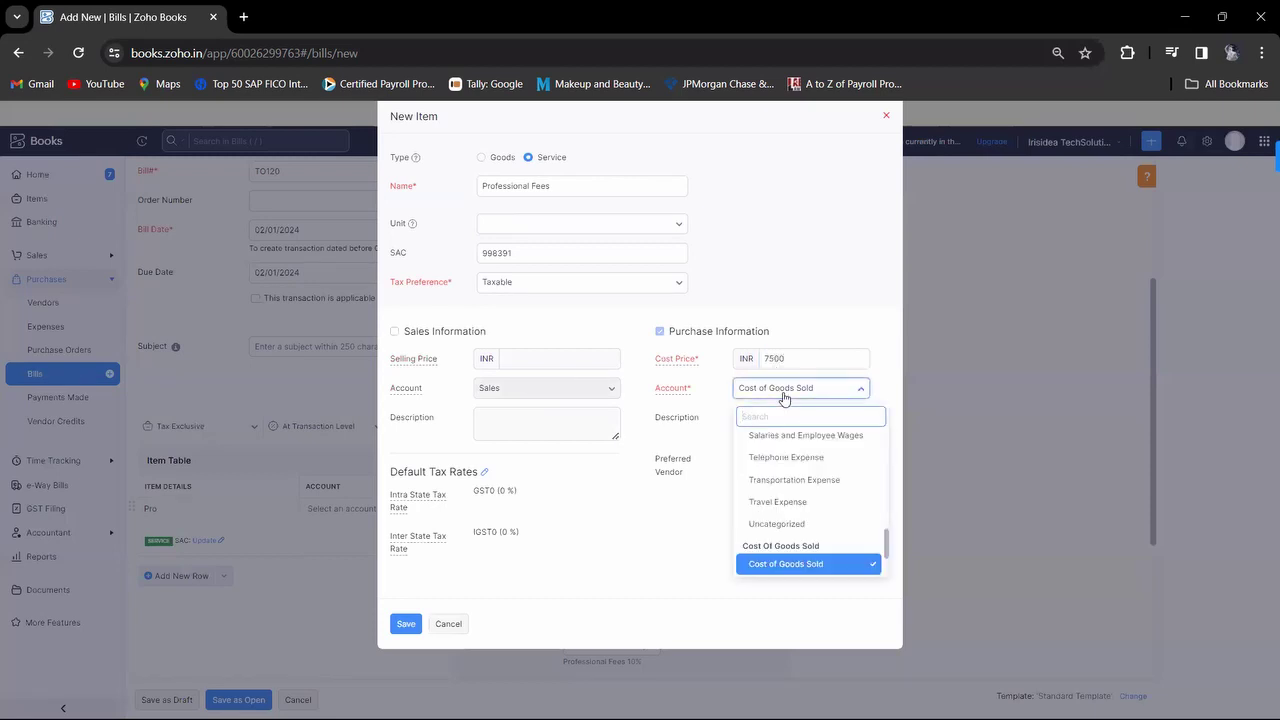
pyautogui.moveTo(889, 544)
pyautogui.mouseDown()
pyautogui.moveTo(885, 572)
pyautogui.moveTo(886, 437)
pyautogui.moveTo(883, 533)
pyautogui.mouseUp()
pyautogui.scroll(-1, 883, 533)
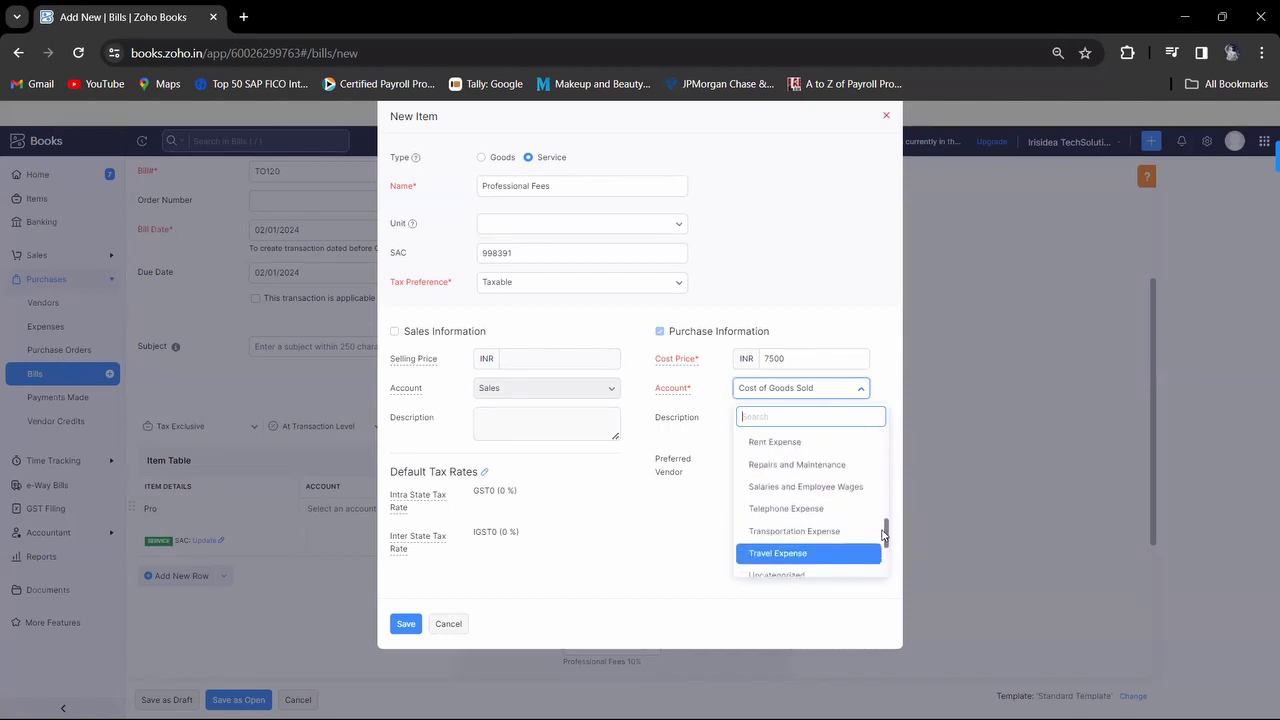
pyautogui.scroll(-2, 881, 517)
pyautogui.scroll(7, 881, 517)
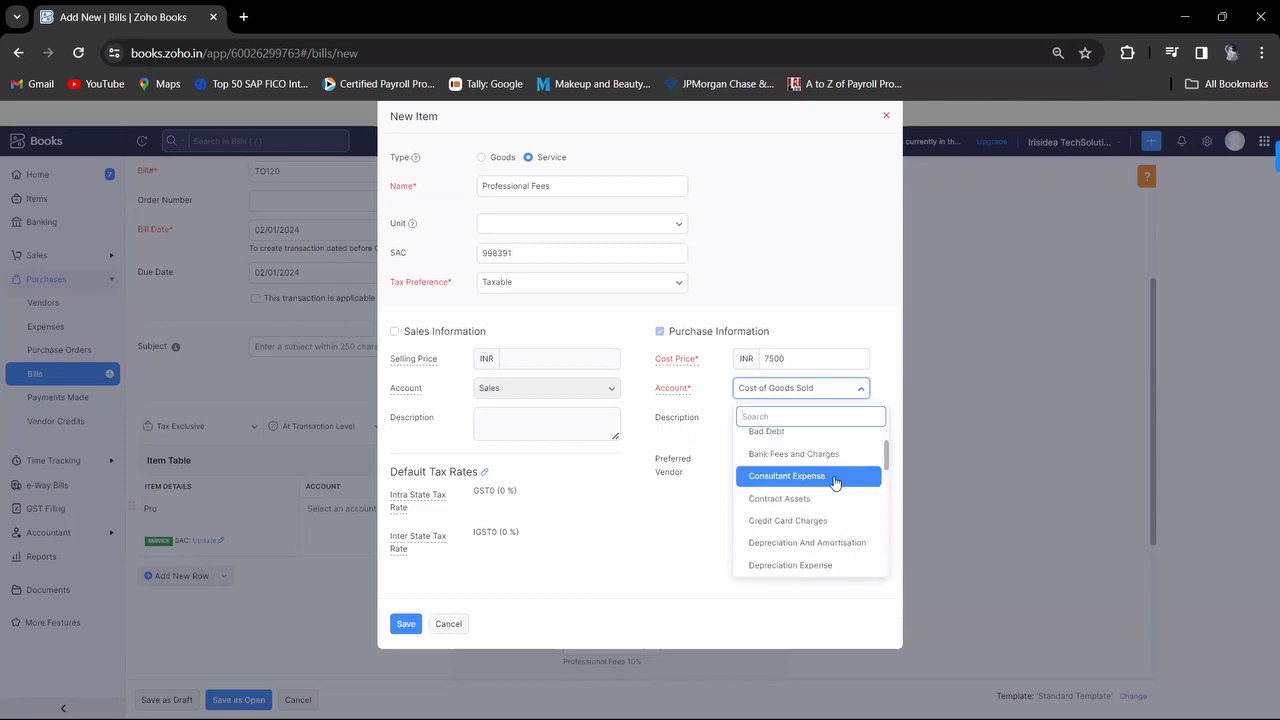
pyautogui.click(841, 478)
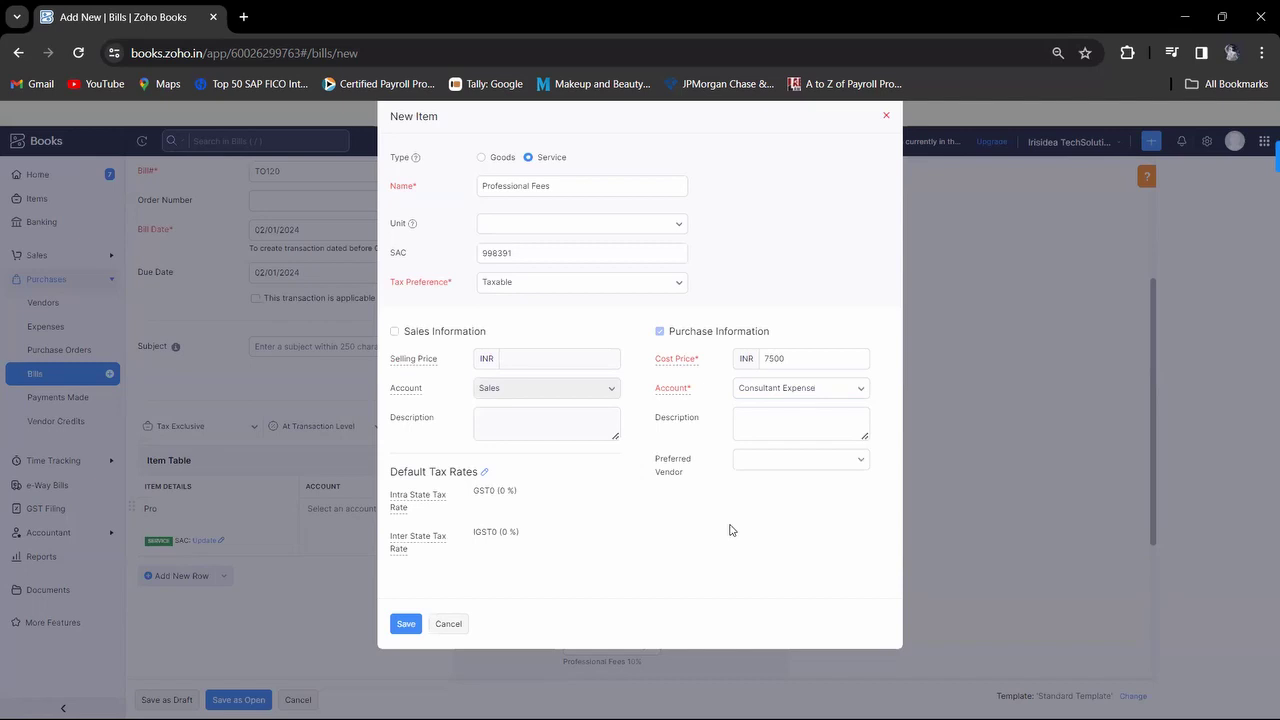
# - Set intra-state tax GST18 and inter-state tax IGST18, then save the item
pyautogui.click(487, 474)
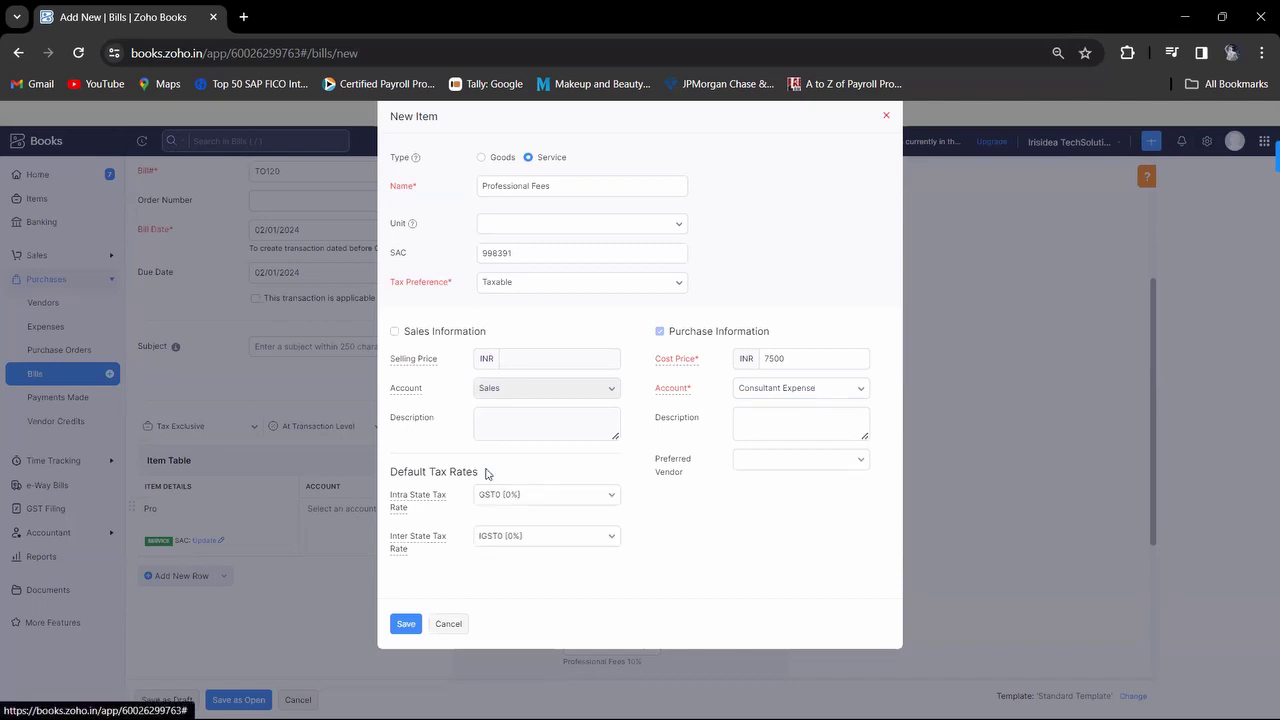
pyautogui.click(537, 497)
pyautogui.write('18')
pyautogui.press('Return')
pyautogui.click(537, 541)
pyautogui.write('18')
pyautogui.press('Return')
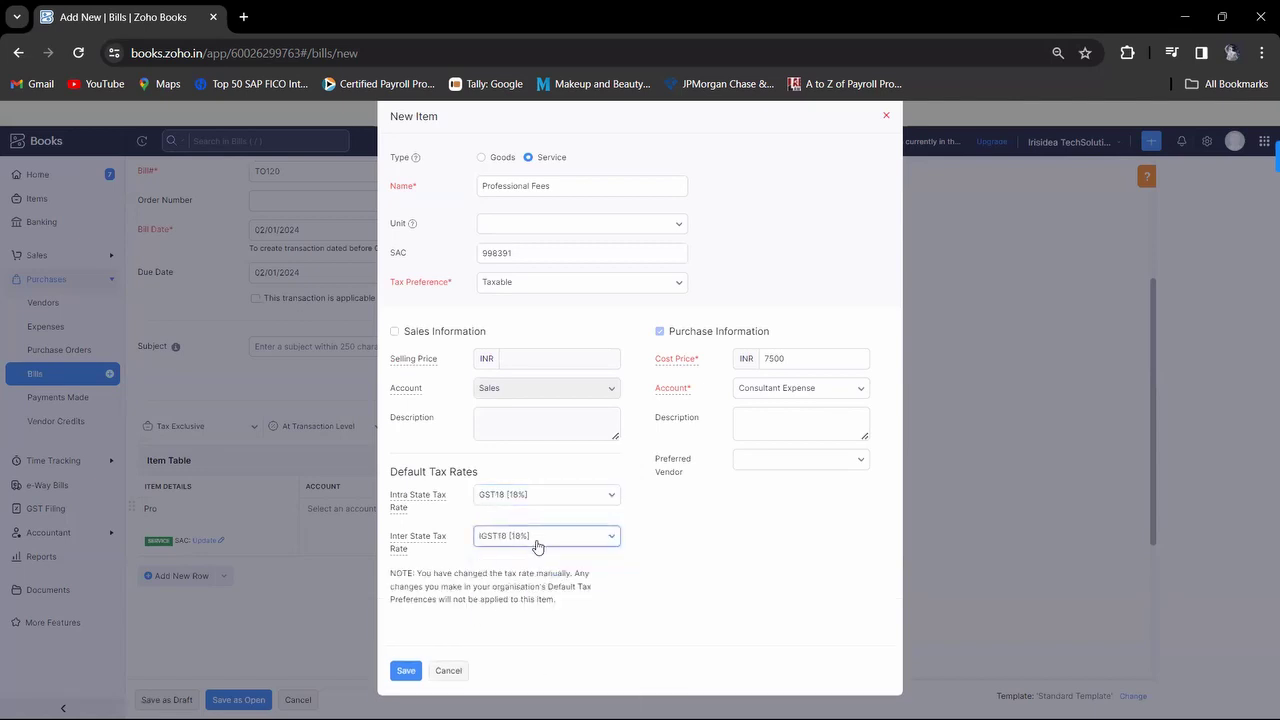
pyautogui.click(406, 671)
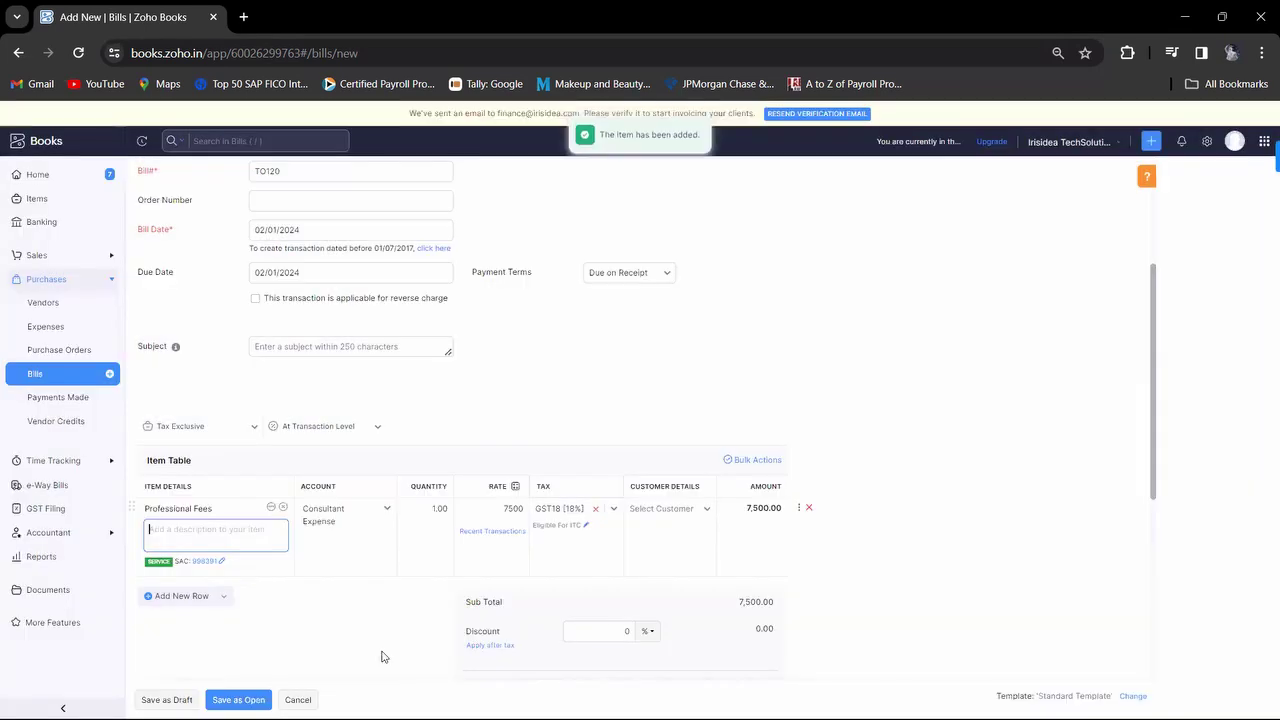
# - Review the bill totals: CGST9 and SGST9 675 each, TDS -750, ₹8,100 total
pyautogui.scroll(-2, 361, 452)
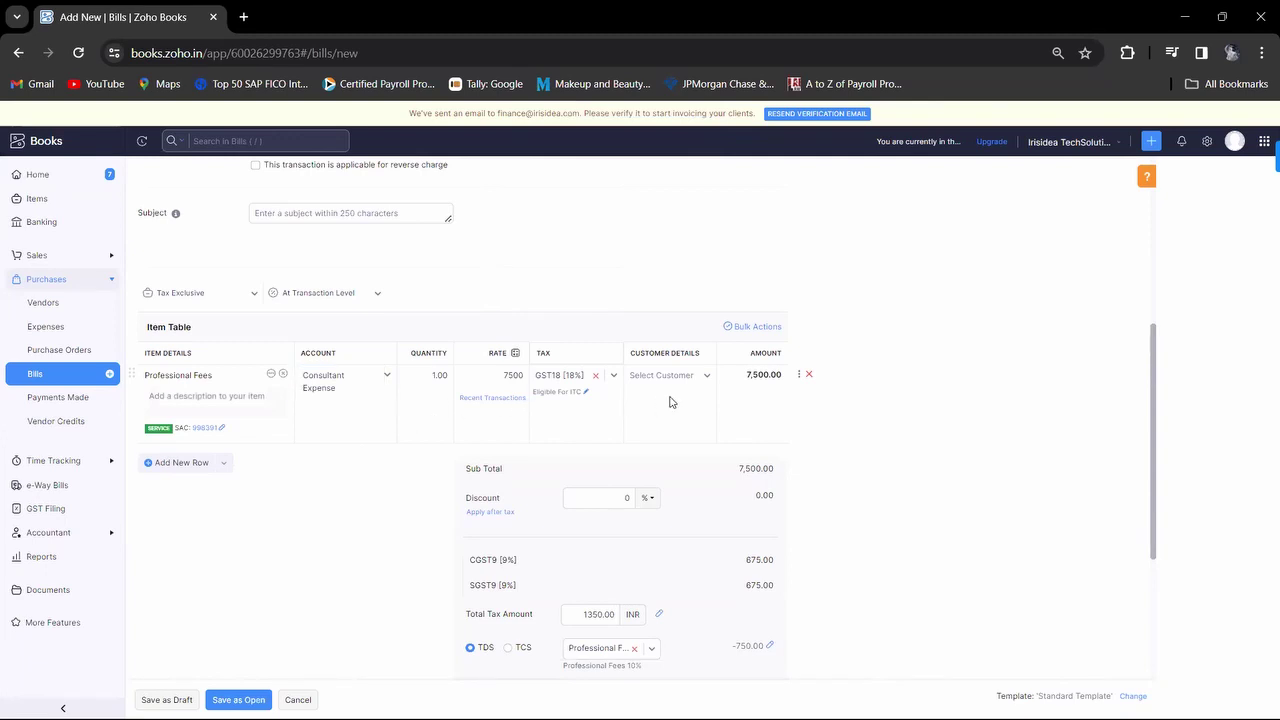
pyautogui.click(707, 385)
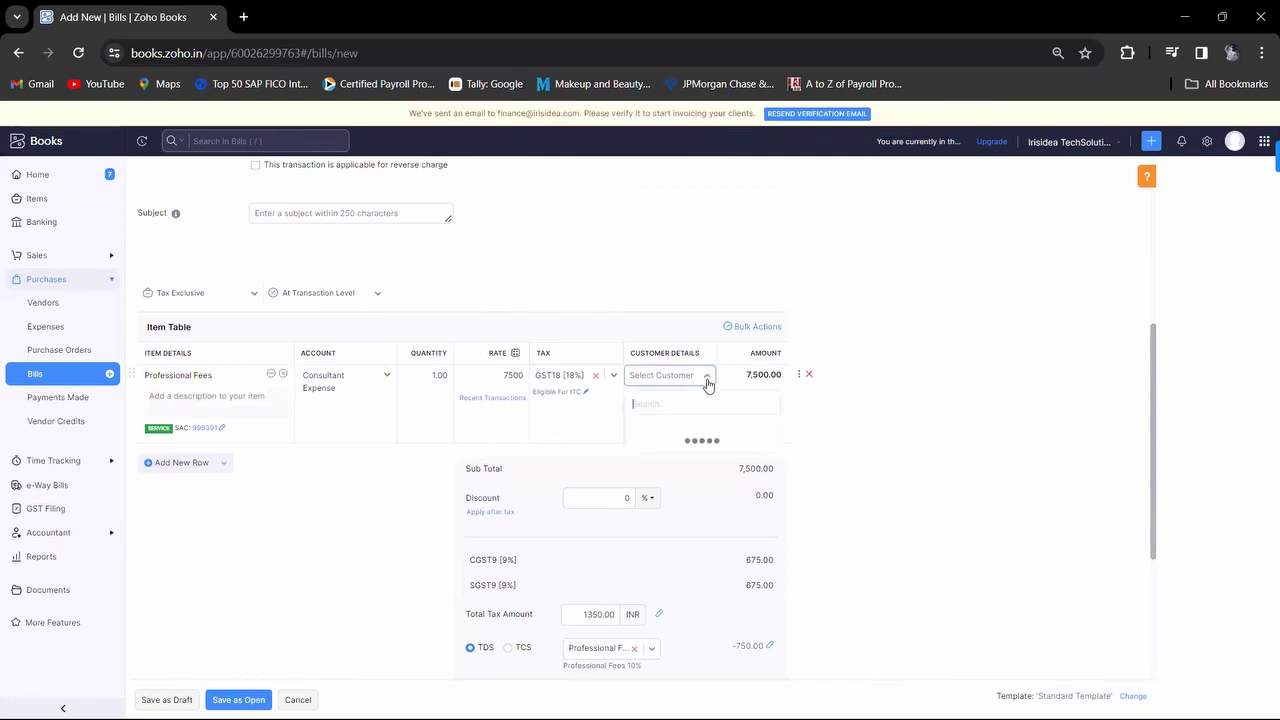
pyautogui.click(885, 427)
pyautogui.scroll(-1, 885, 427)
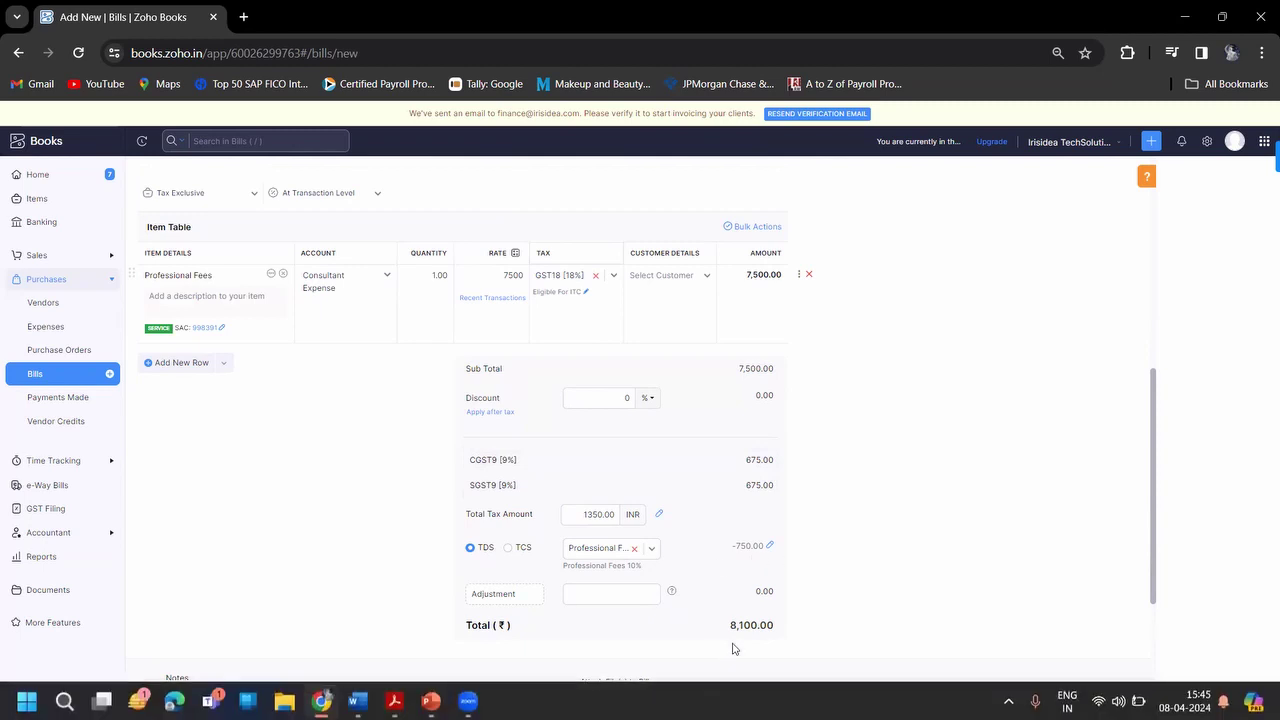
pyautogui.hotkey('alt', 'Tab')
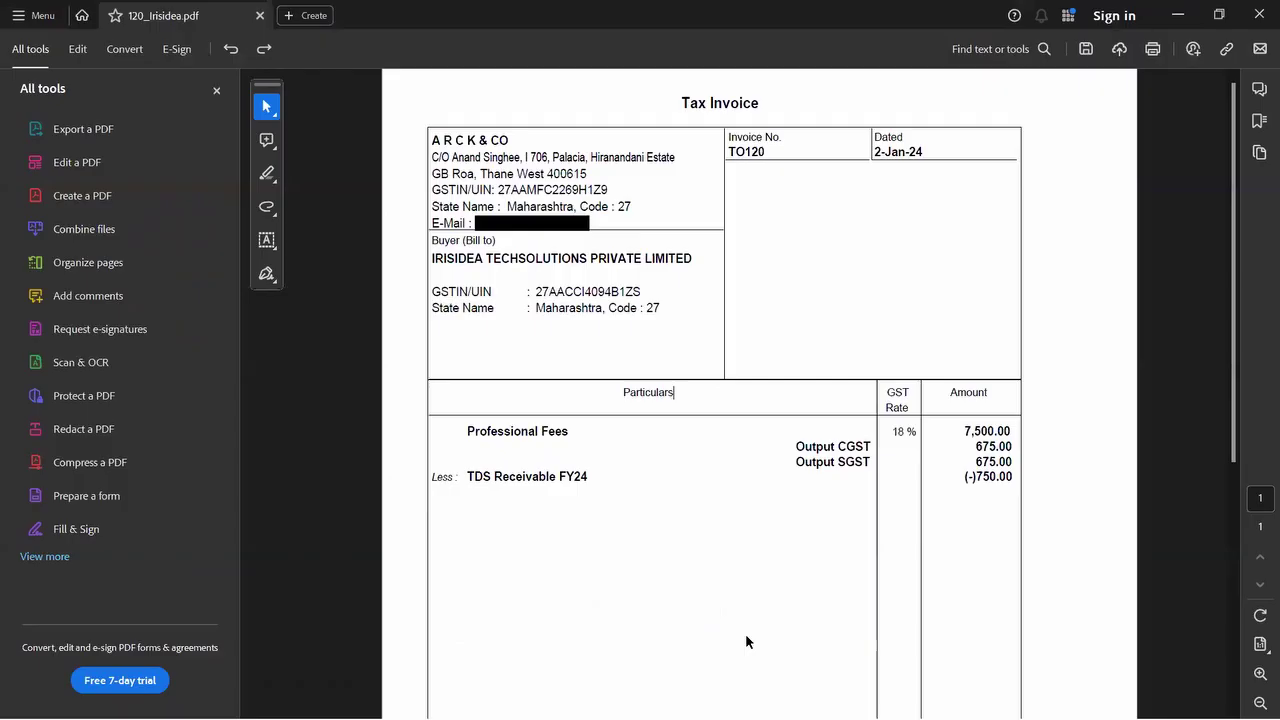
pyautogui.scroll(-2, 745, 633)
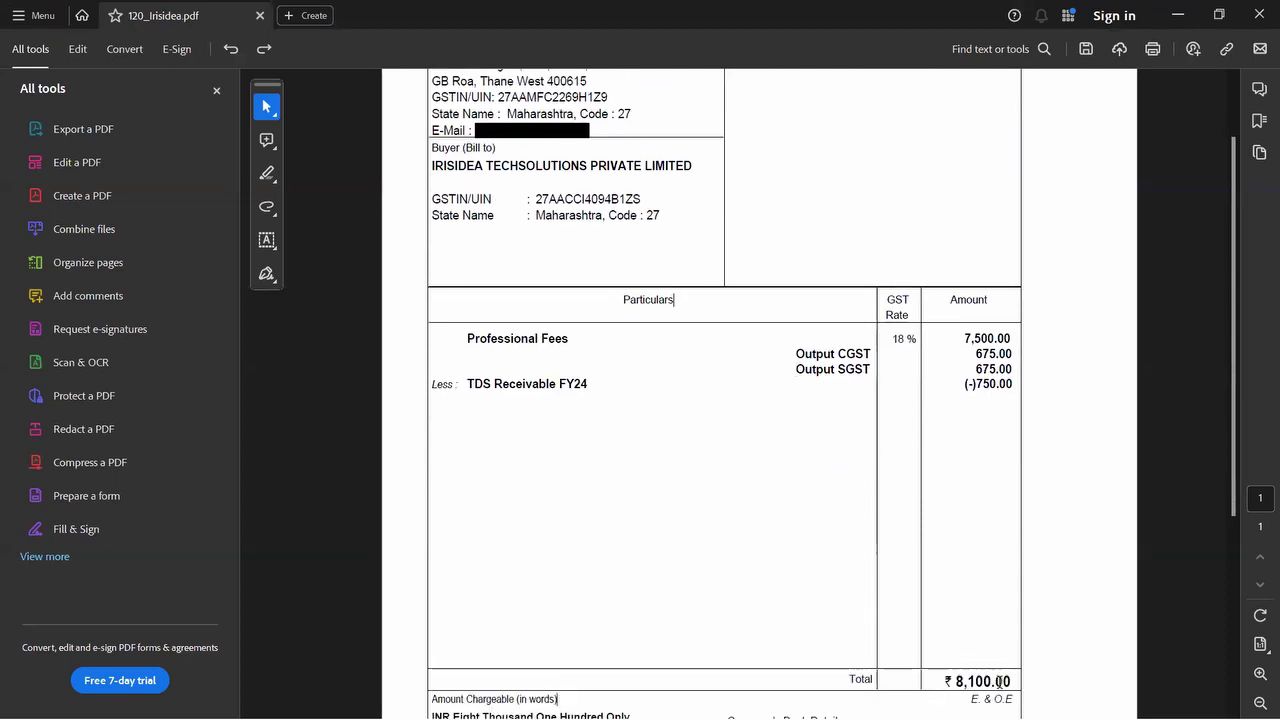
pyautogui.hotkey('alt', 'Tab')
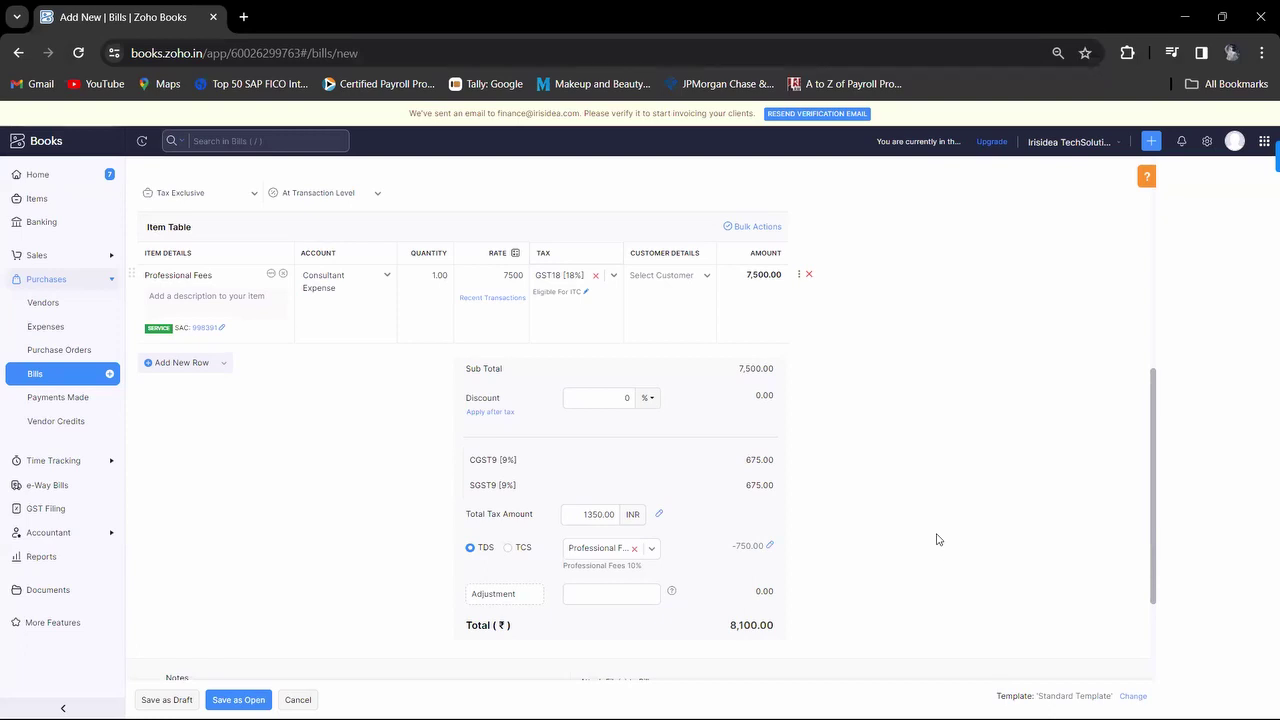
# - Save the bill as Open, then start a payment with Record Payment
pyautogui.scroll(-3, 937, 540)
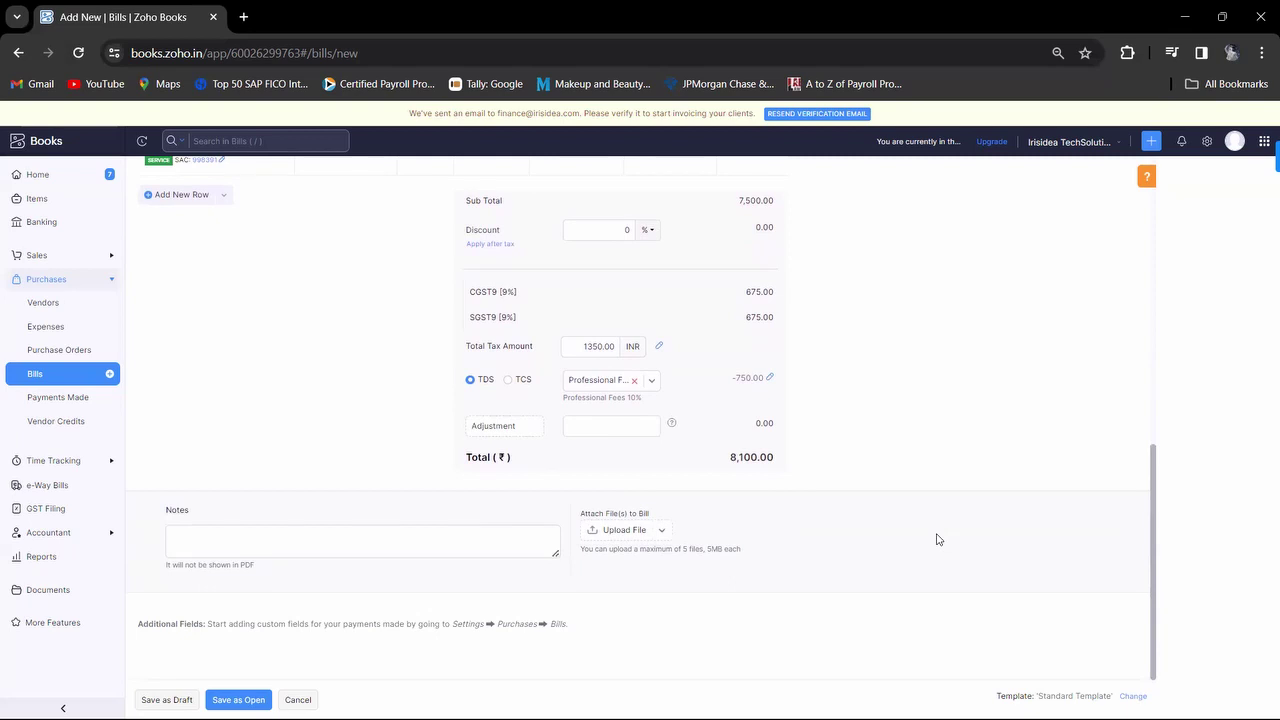
pyautogui.click(238, 699)
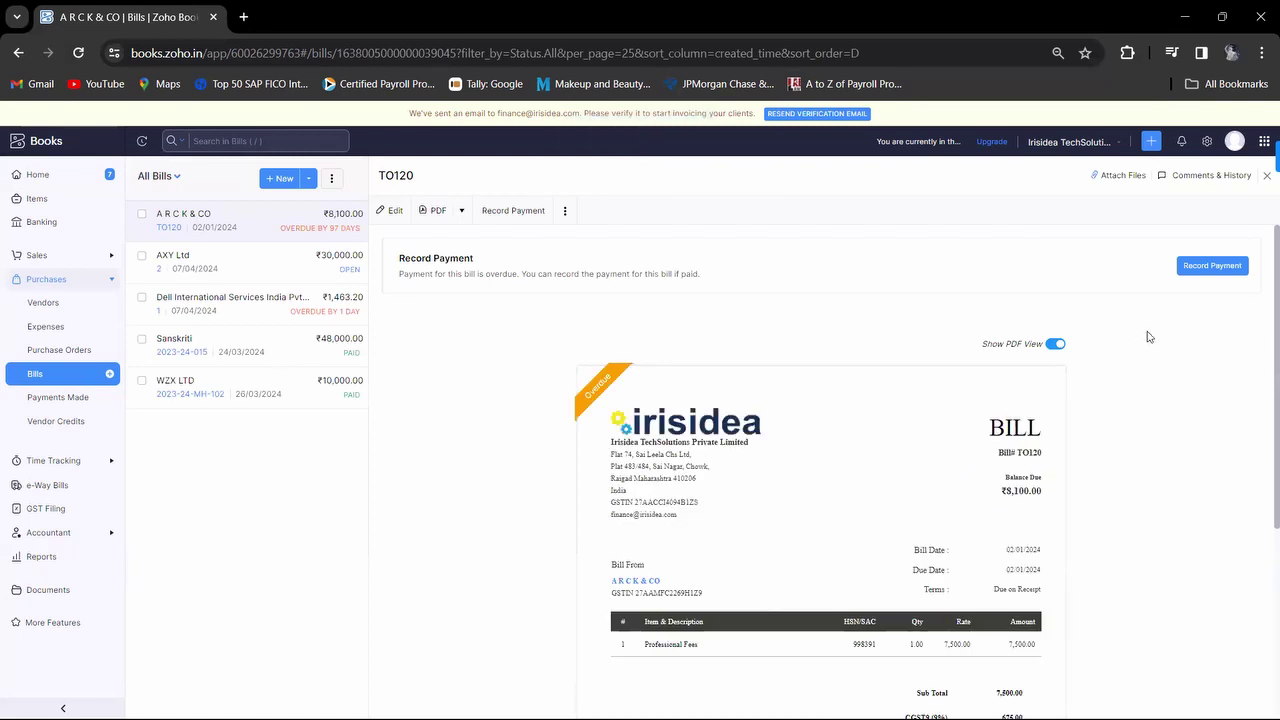
pyautogui.click(1203, 268)
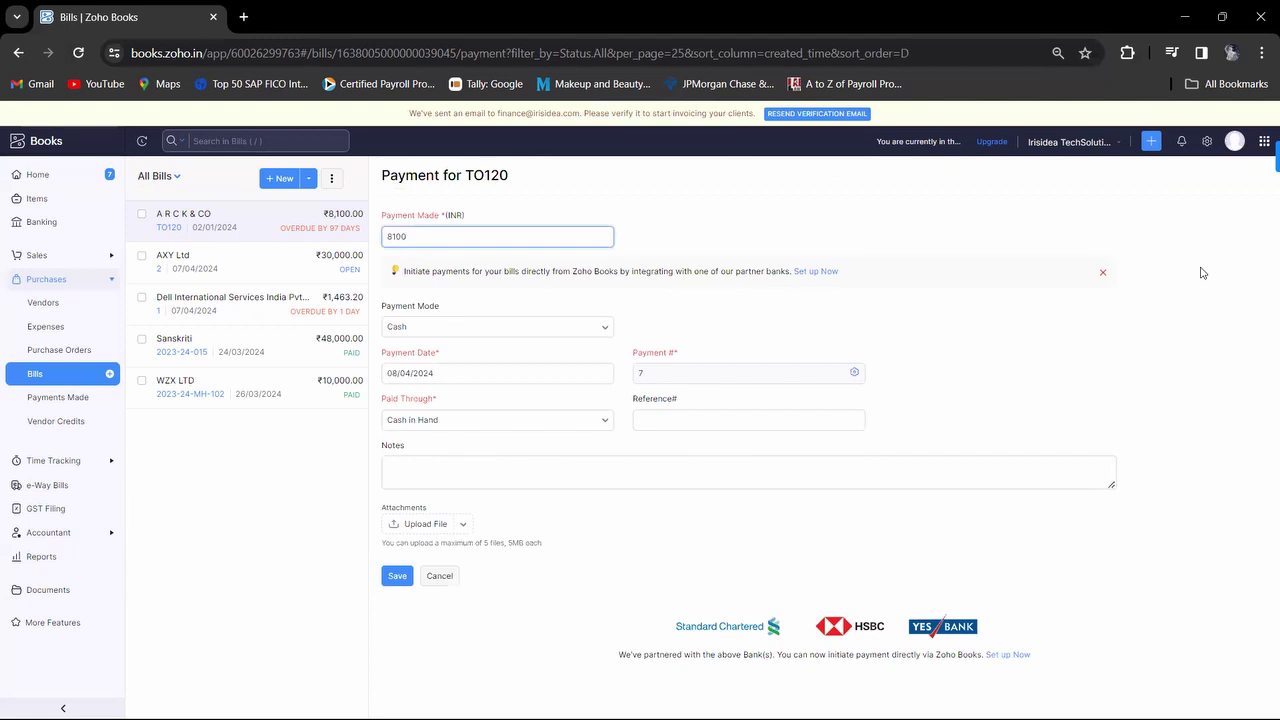
# - Date the ₹8,100 cash payment 06/02/2024 and save it
pyautogui.click(517, 372)
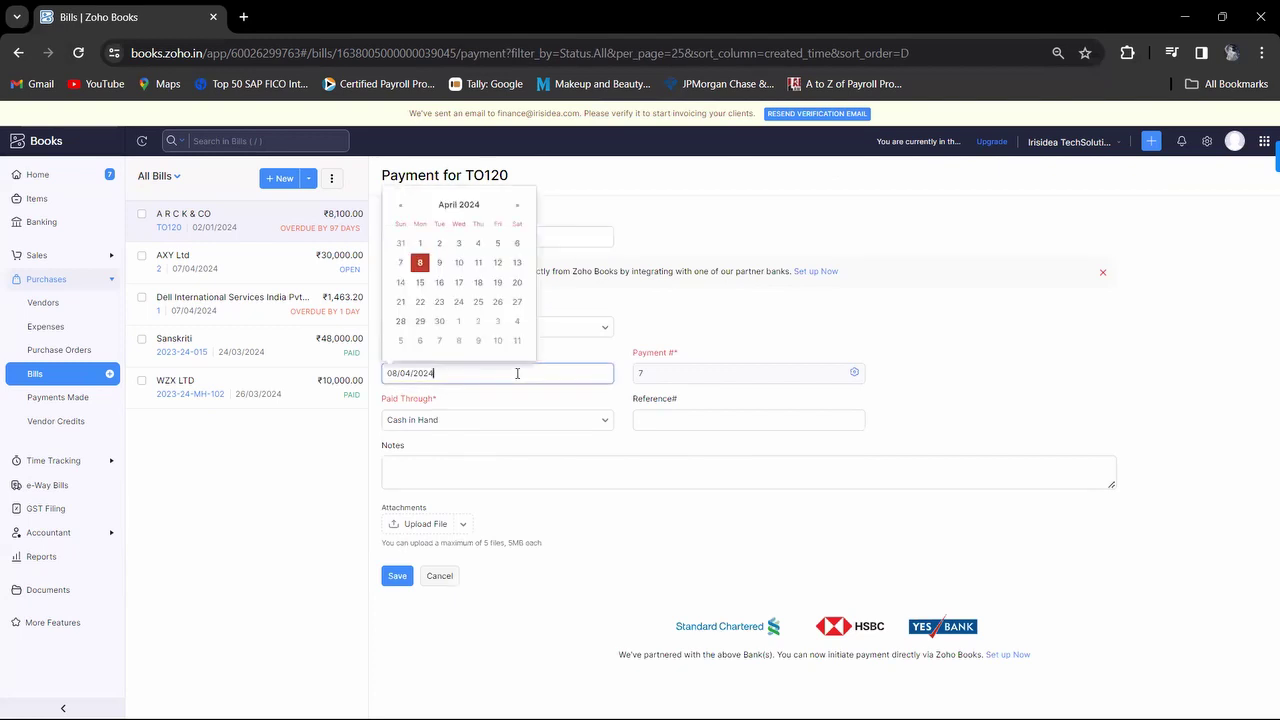
pyautogui.click(396, 207)
pyautogui.click(396, 207)
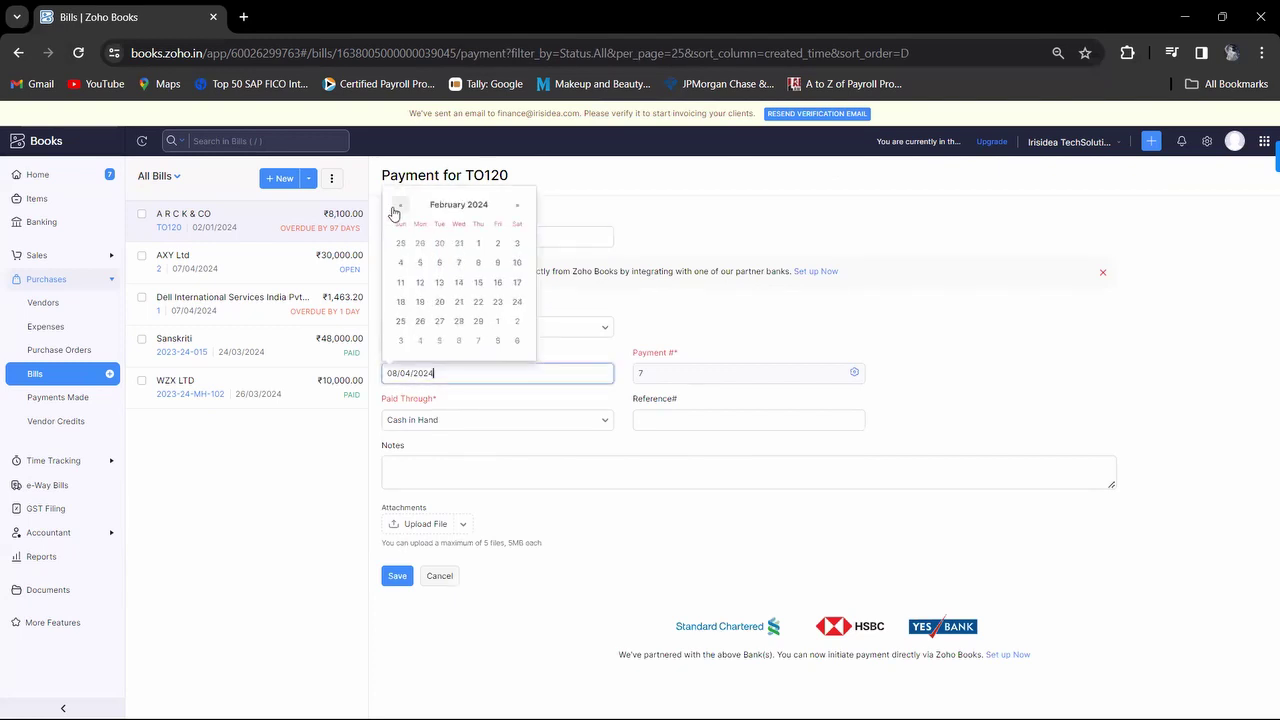
pyautogui.click(440, 265)
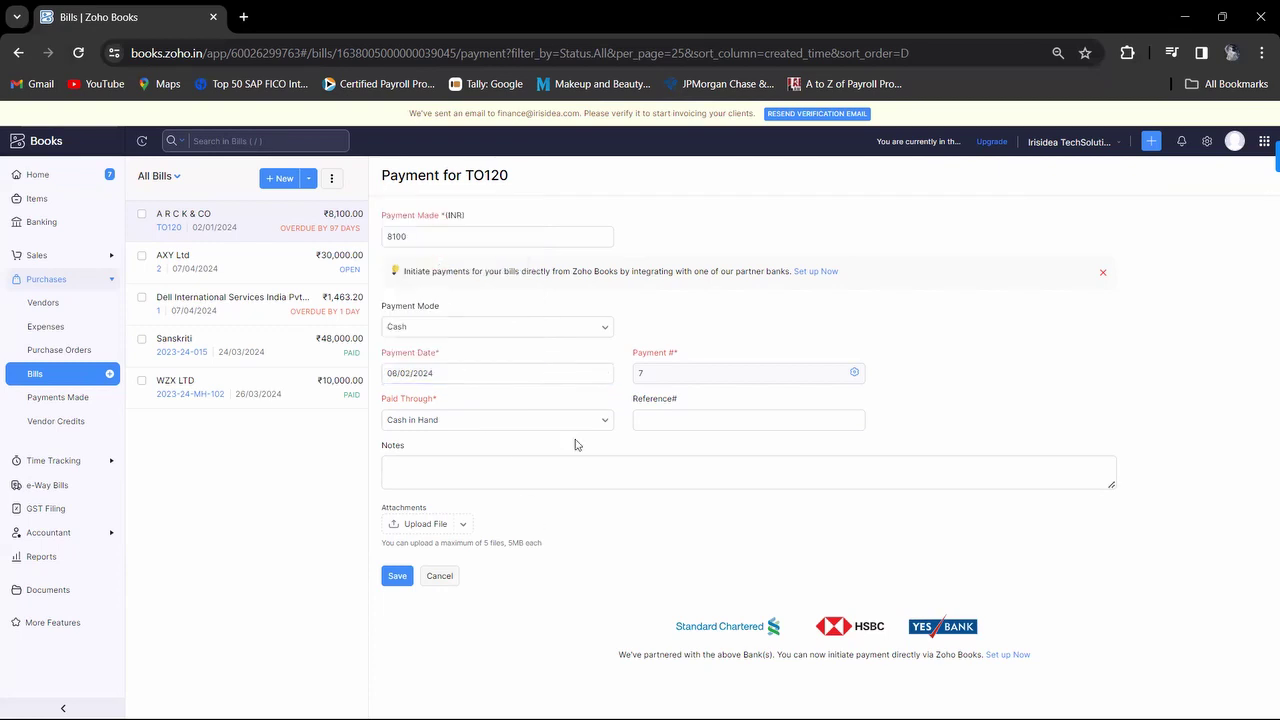
pyautogui.click(399, 576)
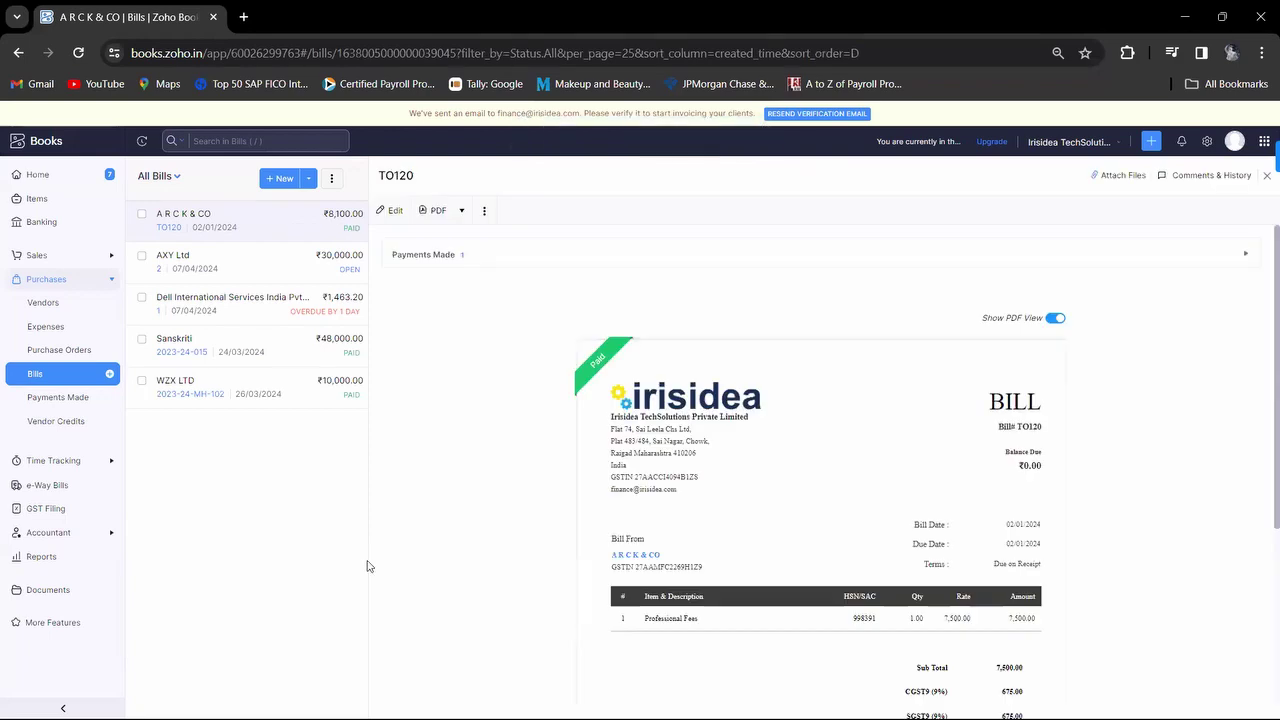
# - Check Payments Made and the Bills list showing TO120 Paid, then switch to the PowerPoint slide show
pyautogui.click(85, 376)
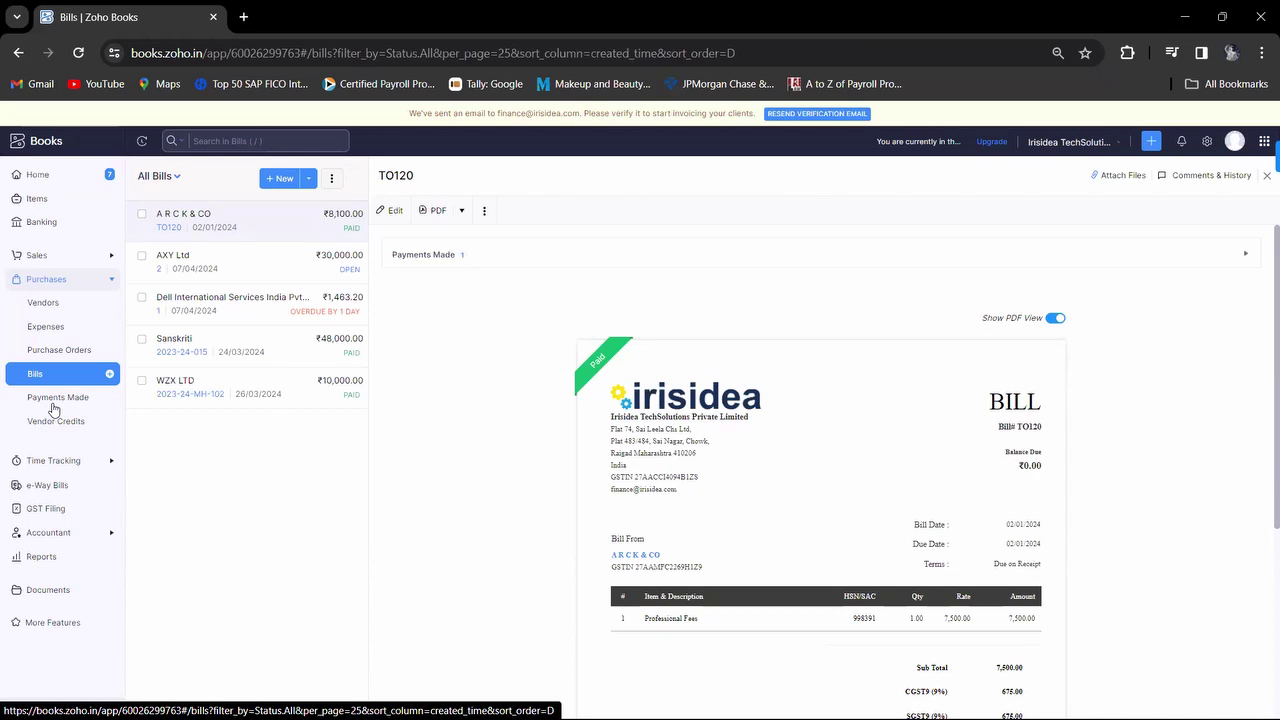
pyautogui.click(52, 401)
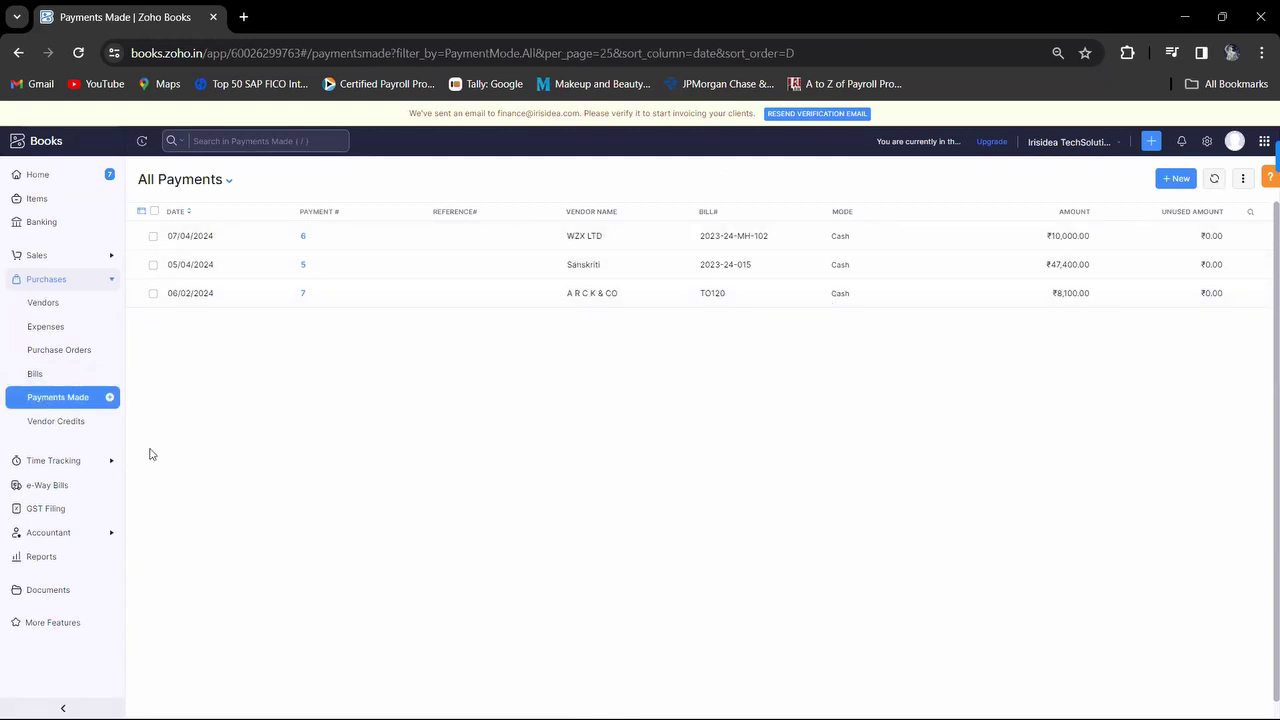
pyautogui.click(81, 376)
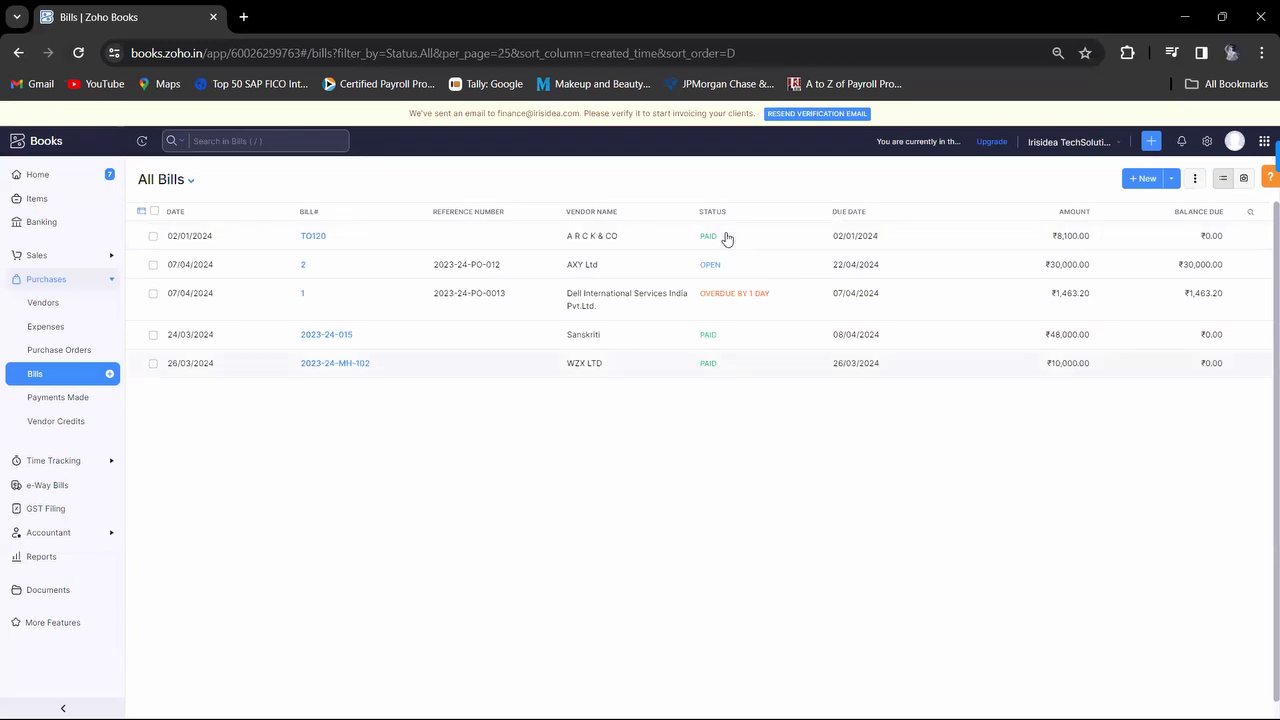
pyautogui.hotkey('alt', 'Tab')
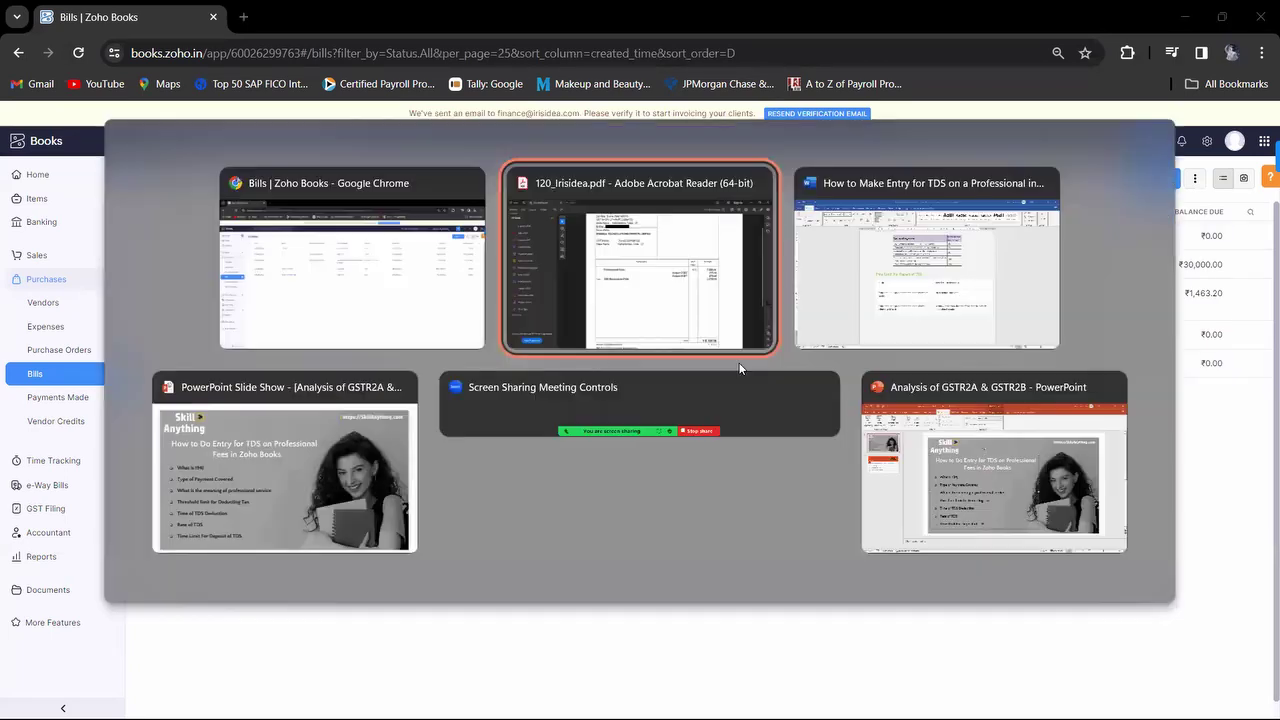
pyautogui.hotkey('alt', 'Tab')
pyautogui.hotkey('alt', 'Tab')
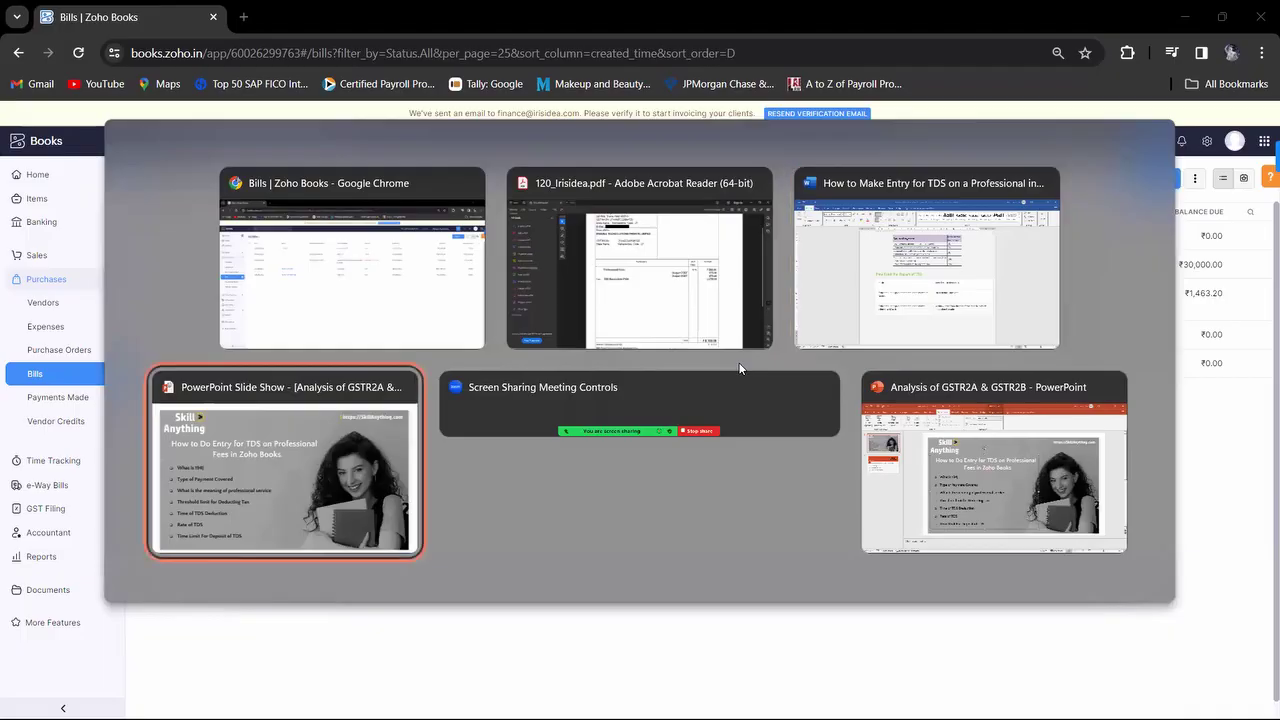